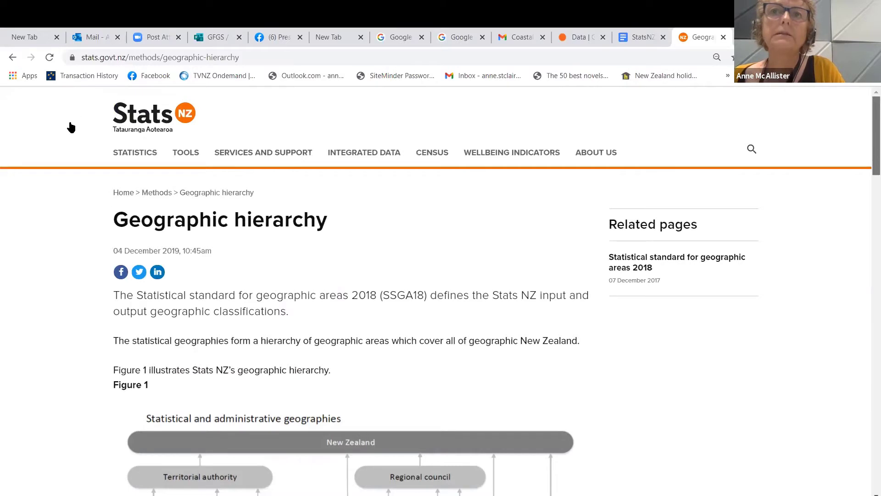
Step: Go to the 'Geographic data service – download geographic boundaries' page from the Tools menu
{"action": "left_click", "coordinate": [186, 152]}
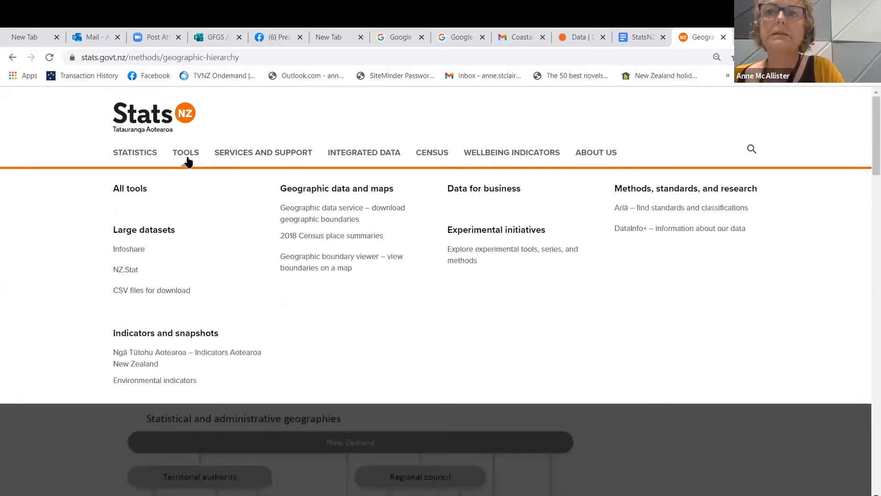
{"action": "left_click", "coordinate": [315, 214]}
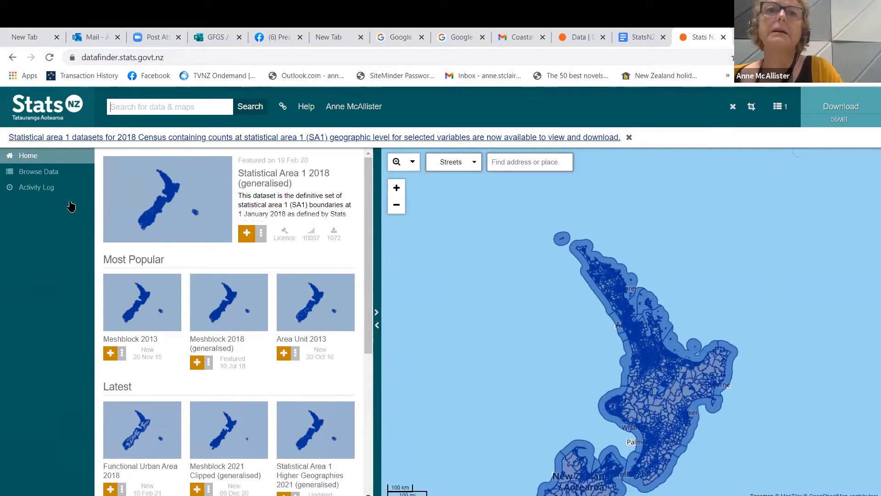
Step: Browse the Datafinder catalogue and search it for 'urban'
{"action": "left_click", "coordinate": [30, 173]}
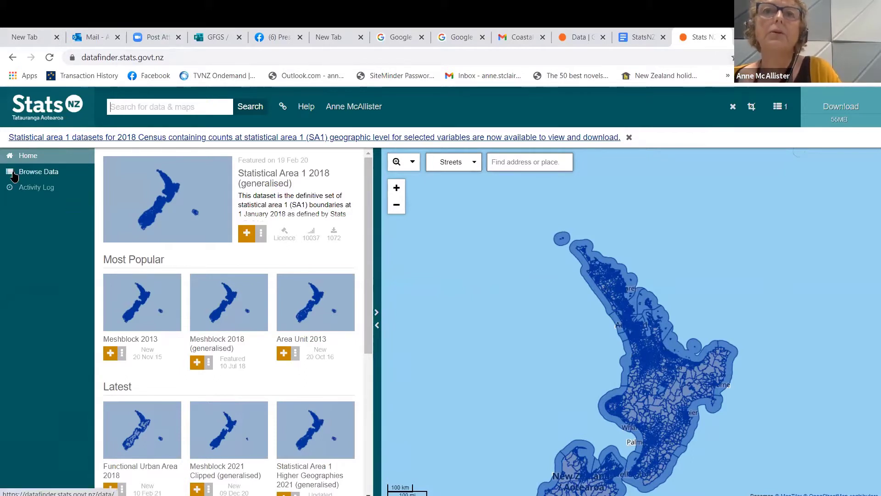
{"action": "left_click", "coordinate": [123, 111]}
{"action": "type", "text": "urban"}
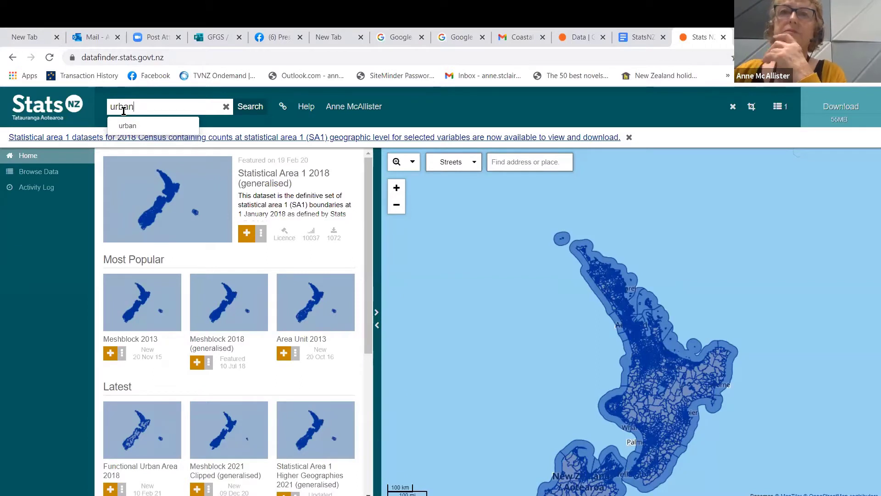
{"action": "key", "text": "Return"}
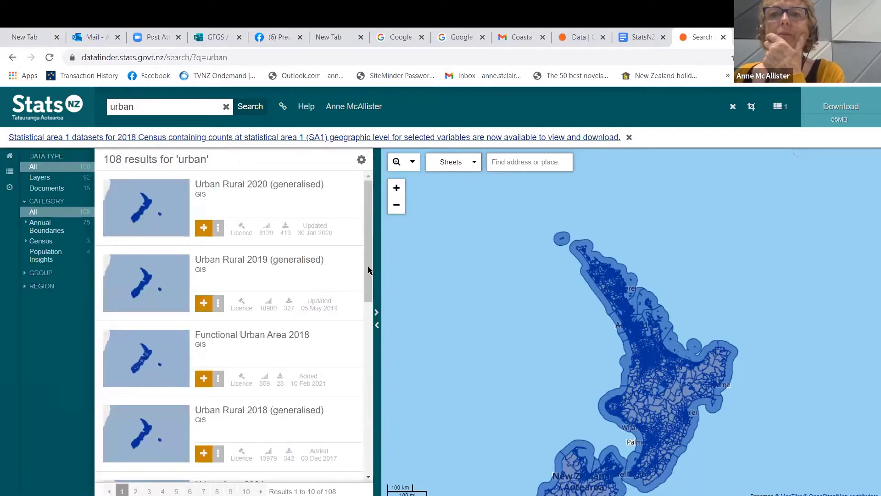
Step: Review the urban results, then clear the search to list all 482 datasets
{"action": "scroll", "coordinate": [369, 294], "scroll_direction": "down", "scroll_amount": 1}
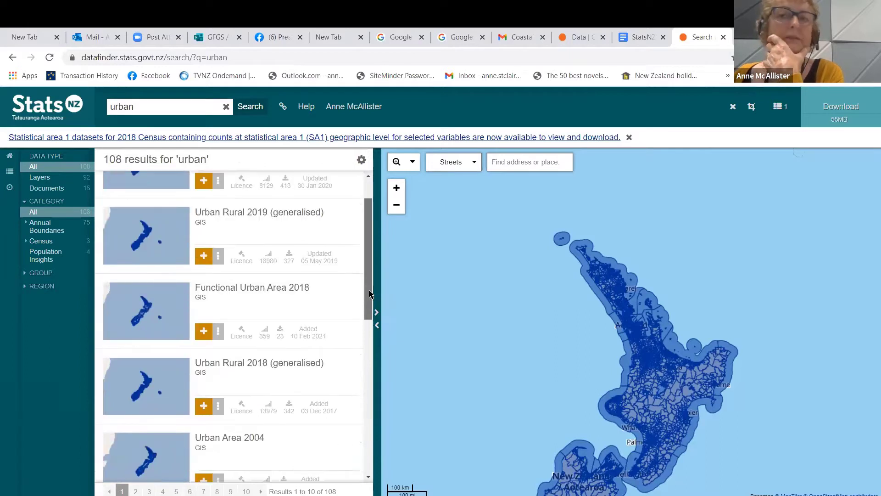
{"action": "scroll", "coordinate": [368, 267], "scroll_direction": "up", "scroll_amount": 1}
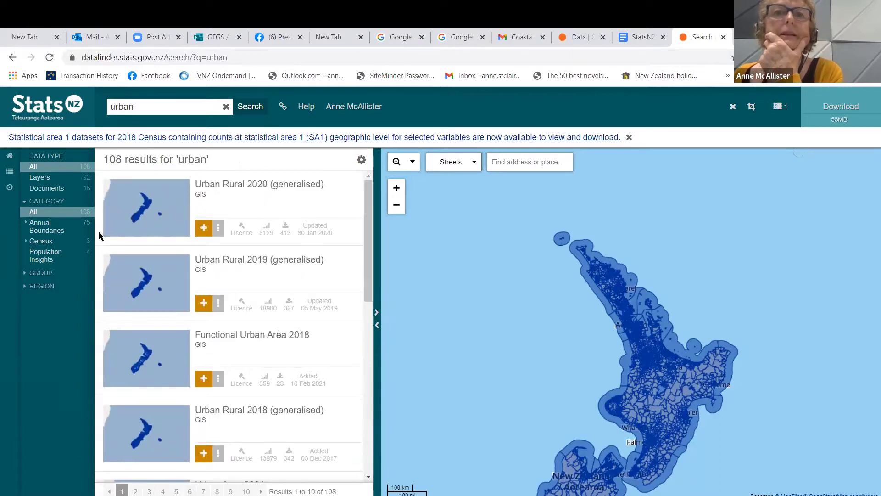
{"action": "left_click", "coordinate": [226, 108]}
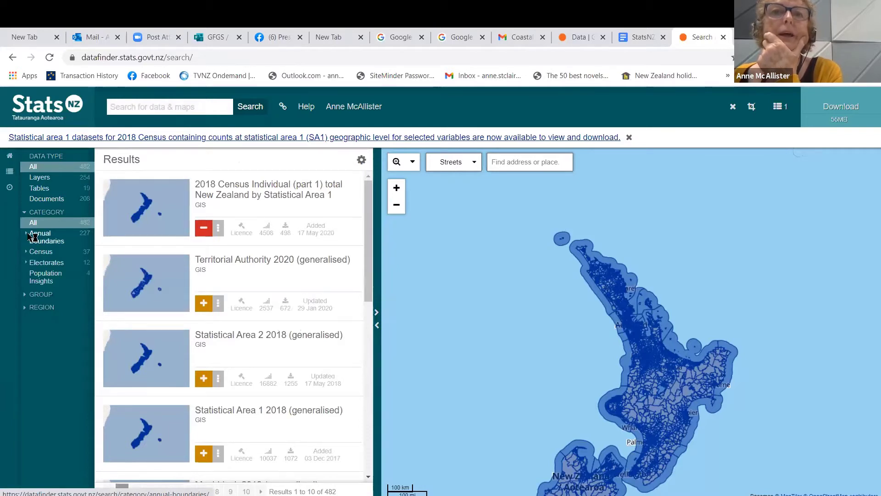
Step: Filter to Annual Boundaries 2021 and scroll through its 37 results, e.g. Meshblock 2021 Clipped
{"action": "left_click", "coordinate": [31, 237]}
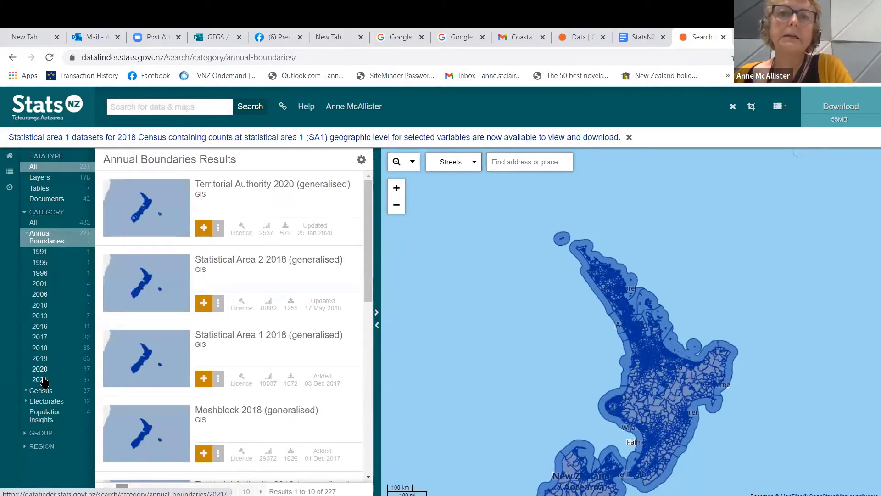
{"action": "left_click", "coordinate": [43, 380]}
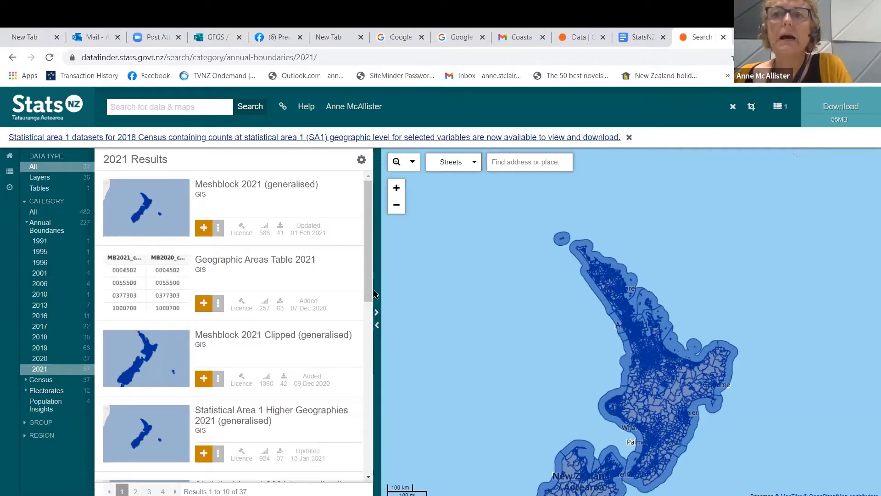
{"action": "left_click_drag", "start_coordinate": [371, 298], "coordinate": [365, 370]}
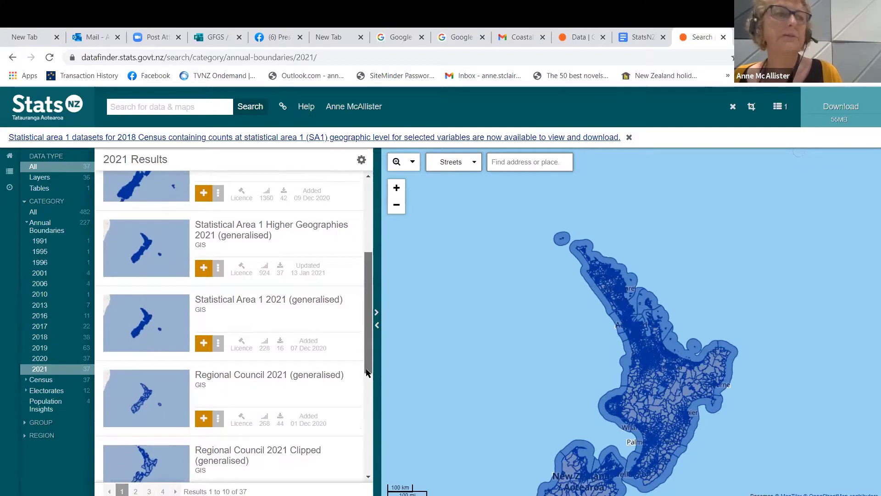
{"action": "left_click_drag", "start_coordinate": [367, 373], "coordinate": [368, 352]}
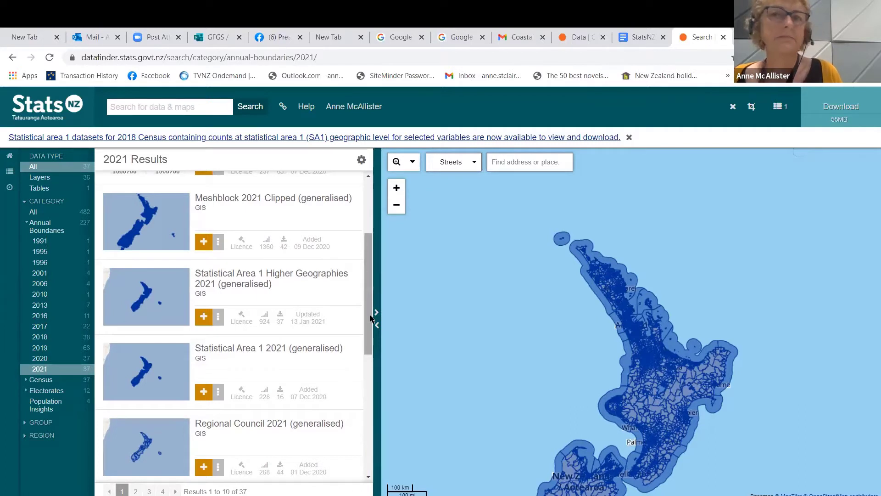
Step: Filter to Census 2018 and scroll through all 34 listed datasets
{"action": "left_click", "coordinate": [36, 381]}
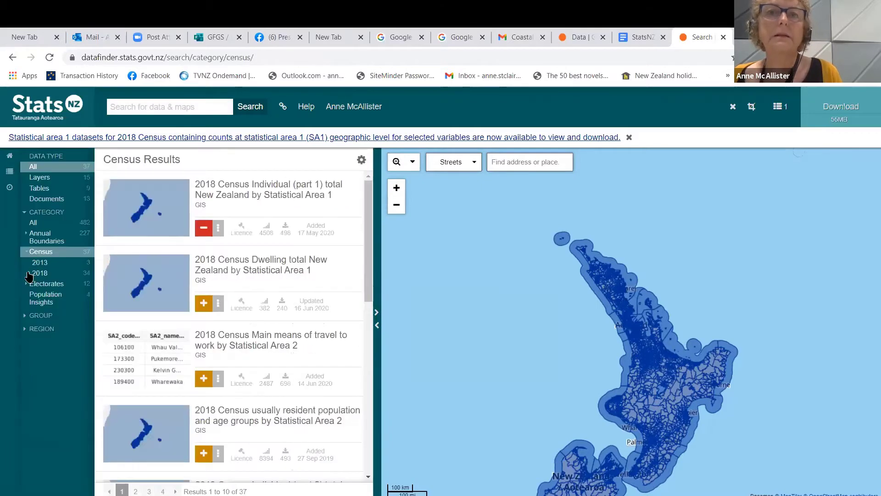
{"action": "left_click", "coordinate": [30, 273]}
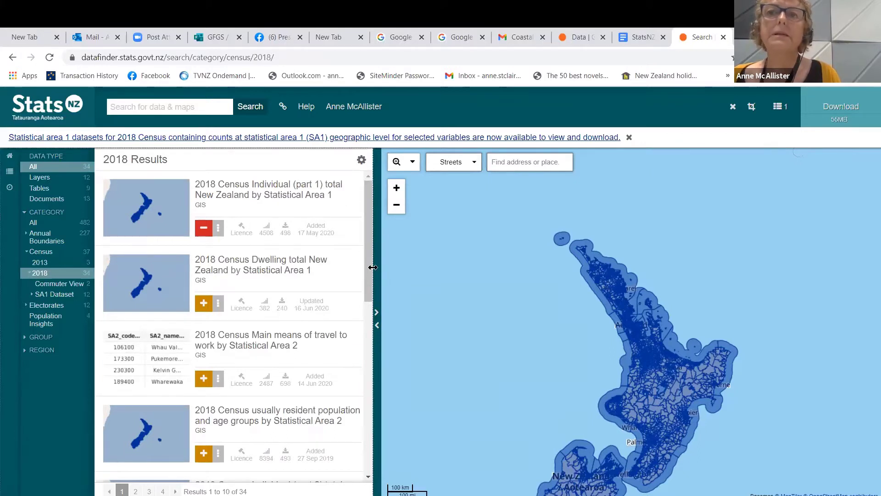
{"action": "scroll", "coordinate": [354, 326], "scroll_direction": "down", "scroll_amount": 1}
{"action": "scroll", "coordinate": [349, 351], "scroll_direction": "down", "scroll_amount": 4}
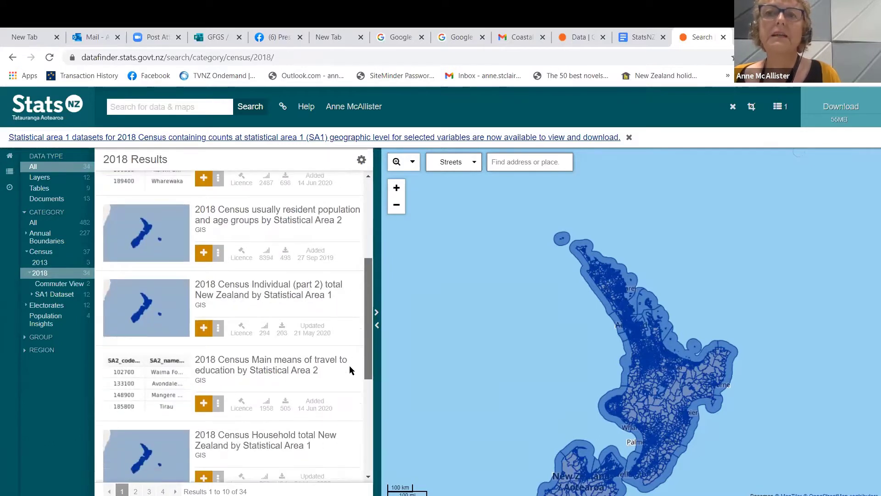
{"action": "scroll", "coordinate": [349, 366], "scroll_direction": "down", "scroll_amount": 1}
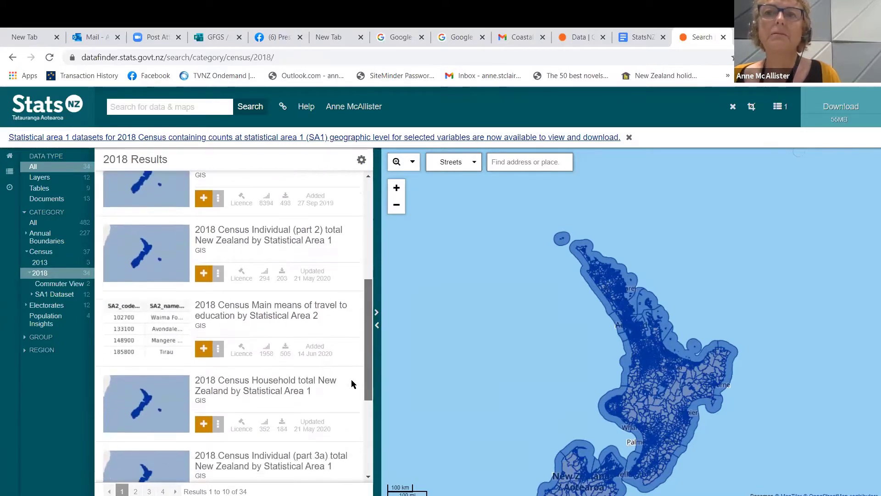
{"action": "scroll", "coordinate": [353, 399], "scroll_direction": "down", "scroll_amount": 2}
{"action": "scroll", "coordinate": [342, 455], "scroll_direction": "down", "scroll_amount": 2}
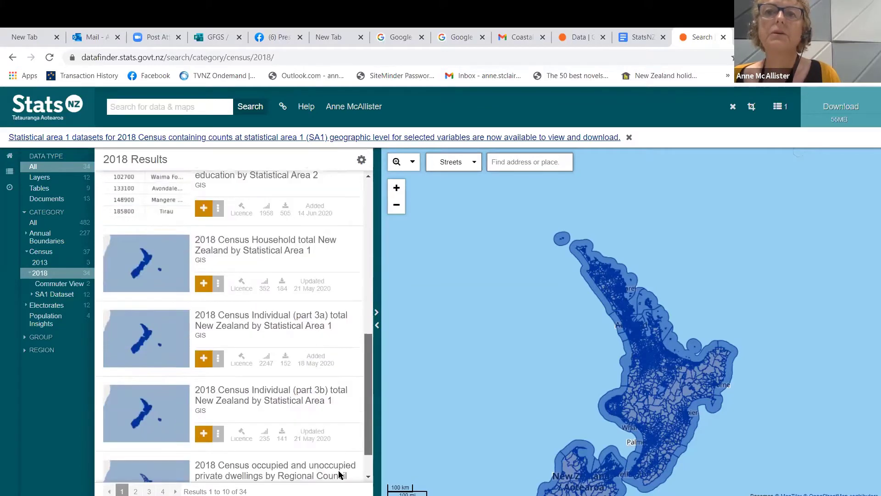
{"action": "left_click_drag", "start_coordinate": [368, 429], "coordinate": [367, 251]}
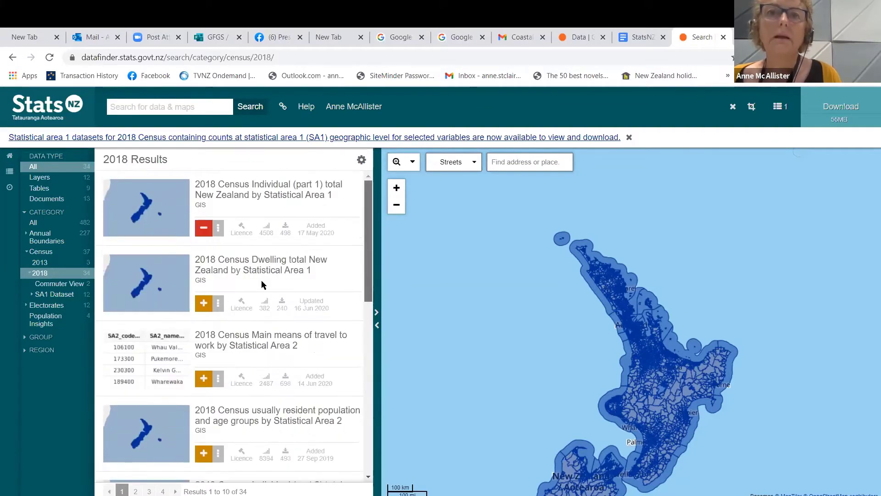
Step: Pick Commuter View, then SA1 Dataset under Census 2018 to list the 12 SA1 results
{"action": "left_click", "coordinate": [55, 285]}
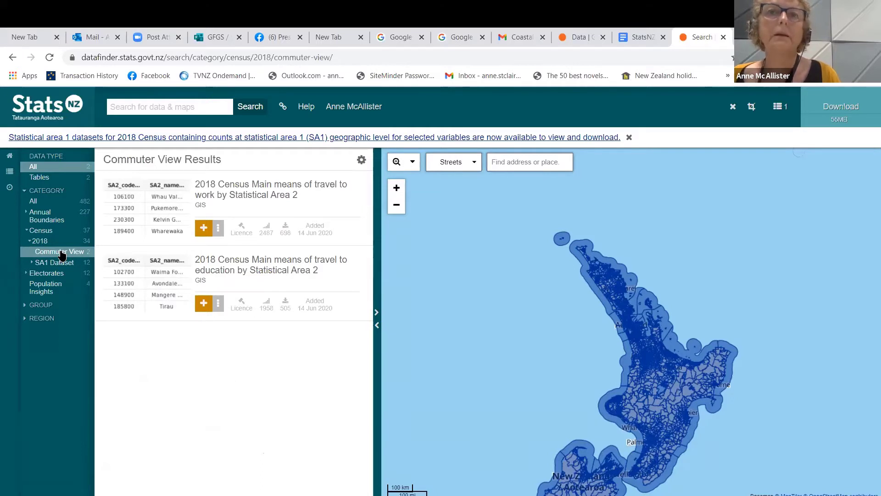
{"action": "left_click", "coordinate": [38, 265]}
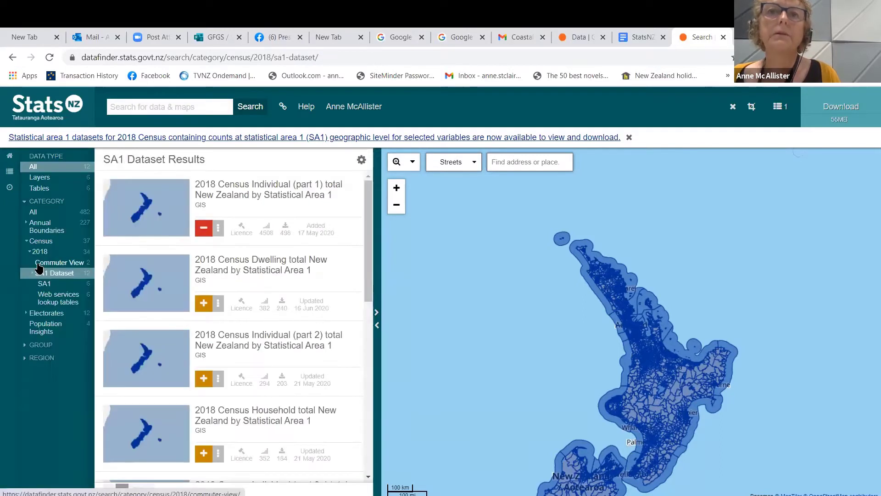
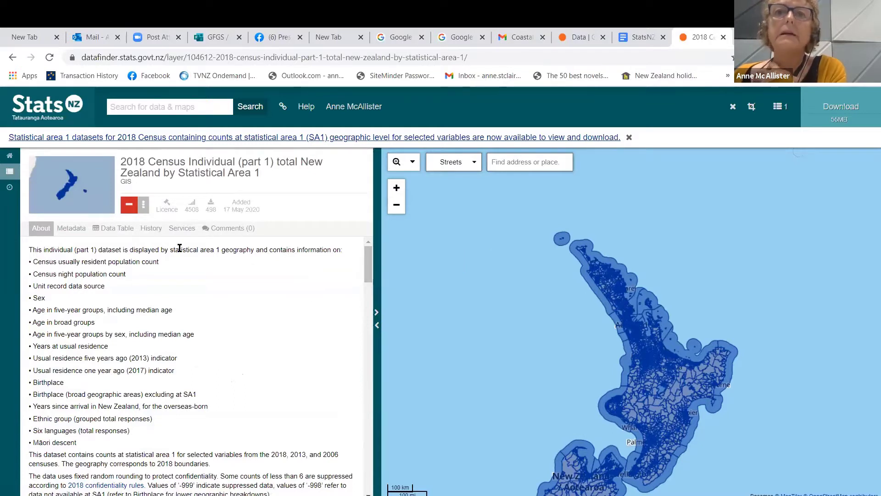
Step: View the SA1 population counts table, return to its About page, then go back to Browse Data
{"action": "left_click", "coordinate": [115, 229]}
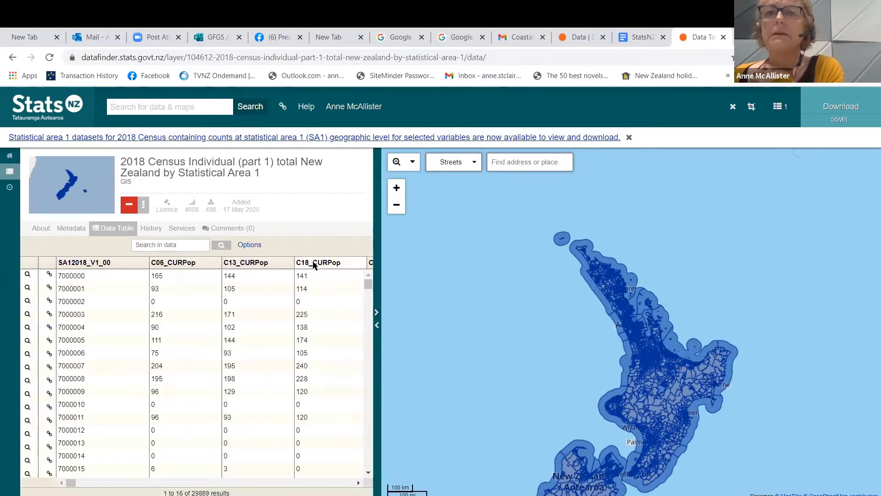
{"action": "left_click", "coordinate": [38, 233]}
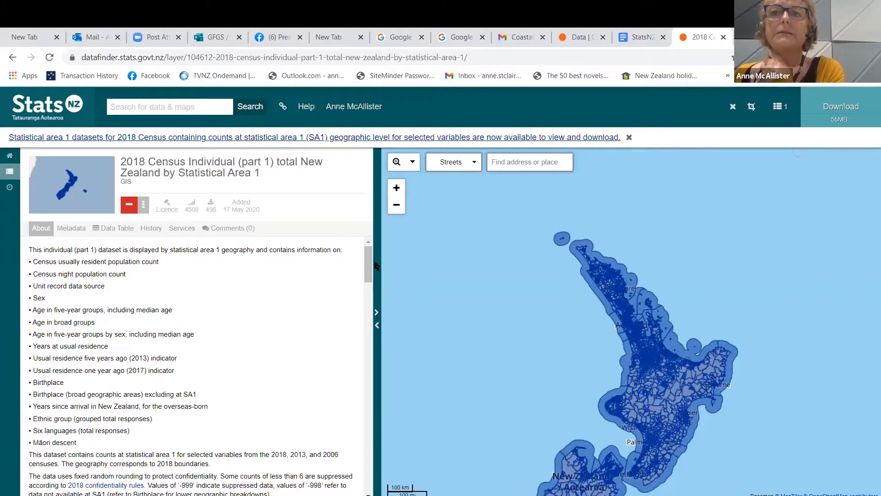
{"action": "scroll", "coordinate": [369, 270], "scroll_direction": "down", "scroll_amount": 1}
{"action": "scroll", "coordinate": [369, 271], "scroll_direction": "up", "scroll_amount": 1}
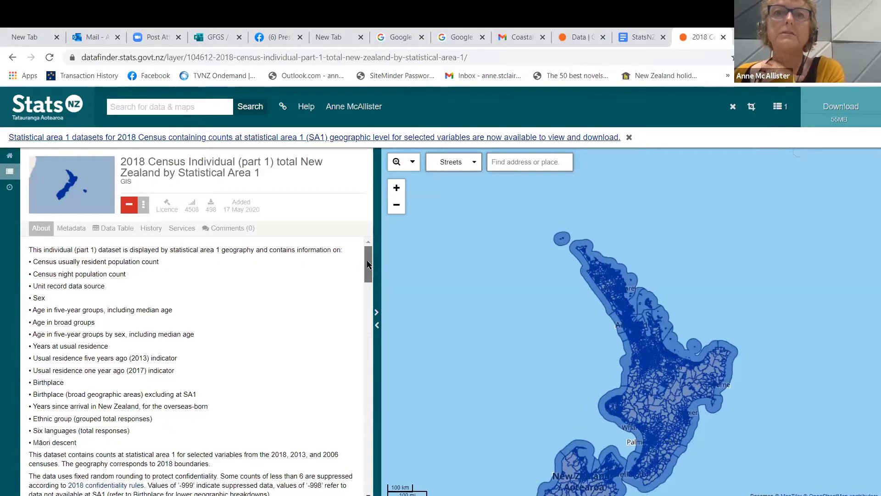
{"action": "left_click", "coordinate": [13, 57]}
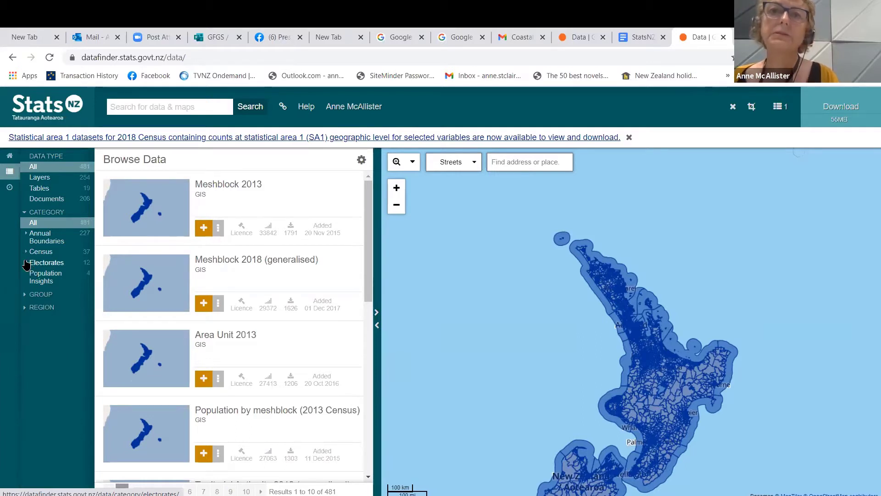
Step: Browse the Electorates category filtered to 2020, then switch to the Population Insights category
{"action": "left_click", "coordinate": [28, 266]}
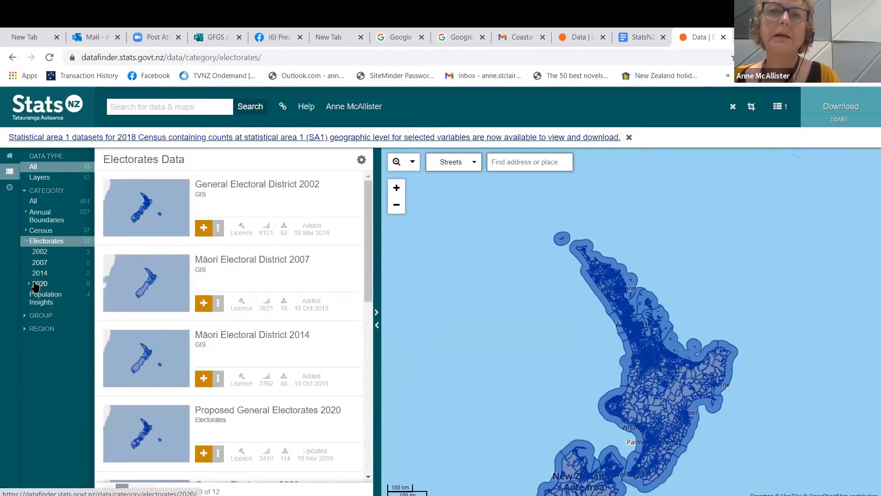
{"action": "left_click", "coordinate": [35, 285]}
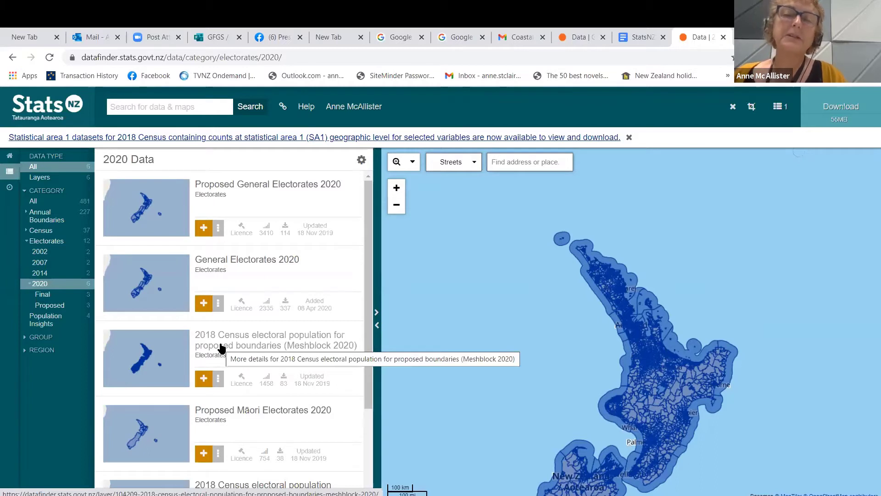
{"action": "left_click", "coordinate": [39, 321]}
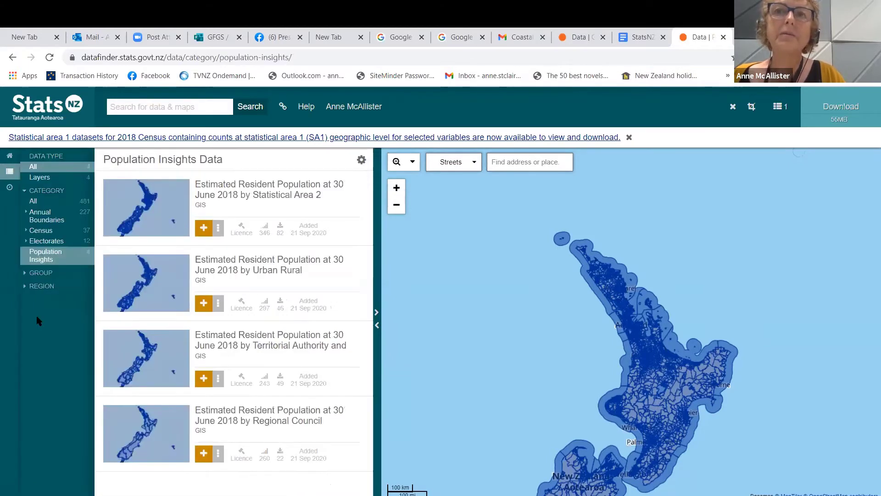
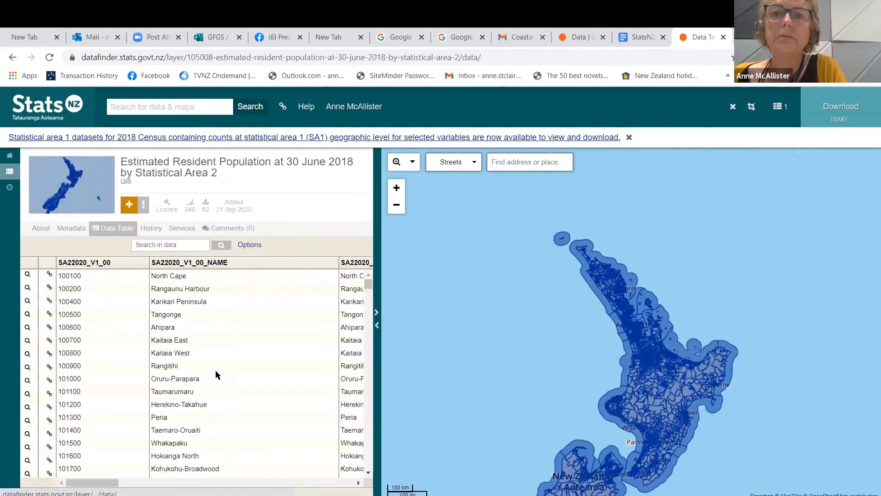
Step: Show the population layer's About description, then return to the Stats NZ geospatial tour Word document
{"action": "left_click_drag", "start_coordinate": [103, 483], "coordinate": [184, 482]}
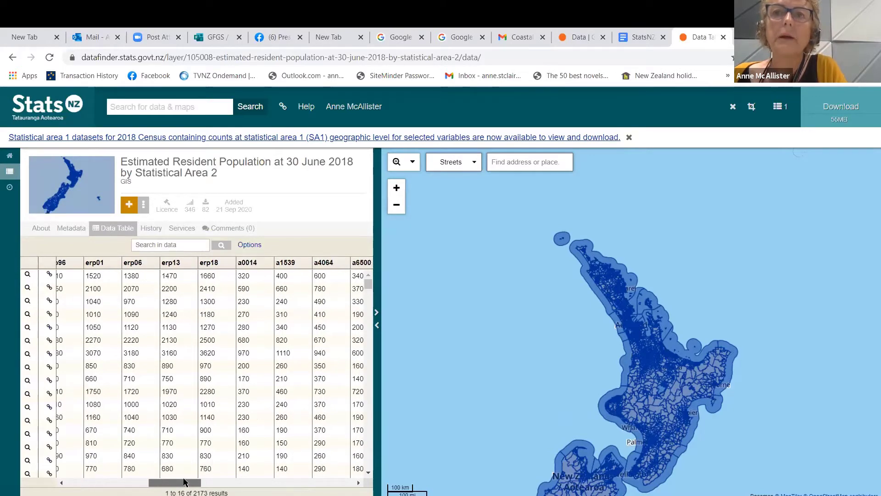
{"action": "left_click_drag", "start_coordinate": [185, 481], "coordinate": [60, 367]}
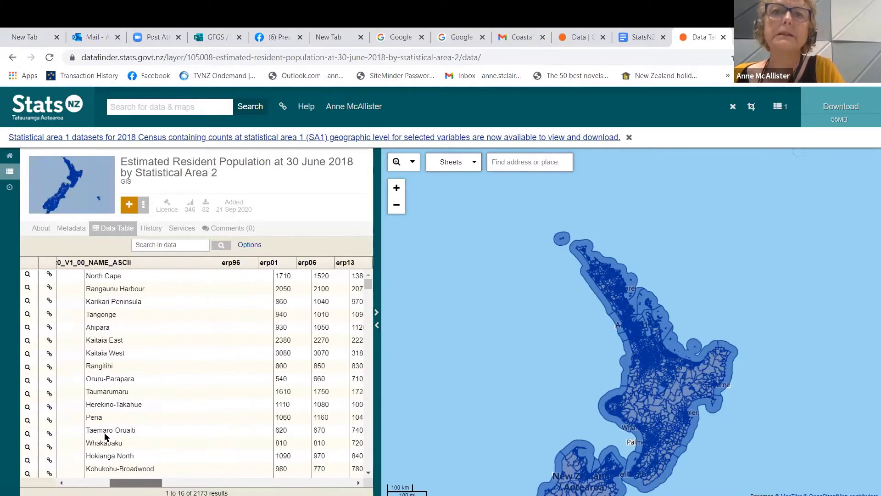
{"action": "left_click", "coordinate": [37, 228]}
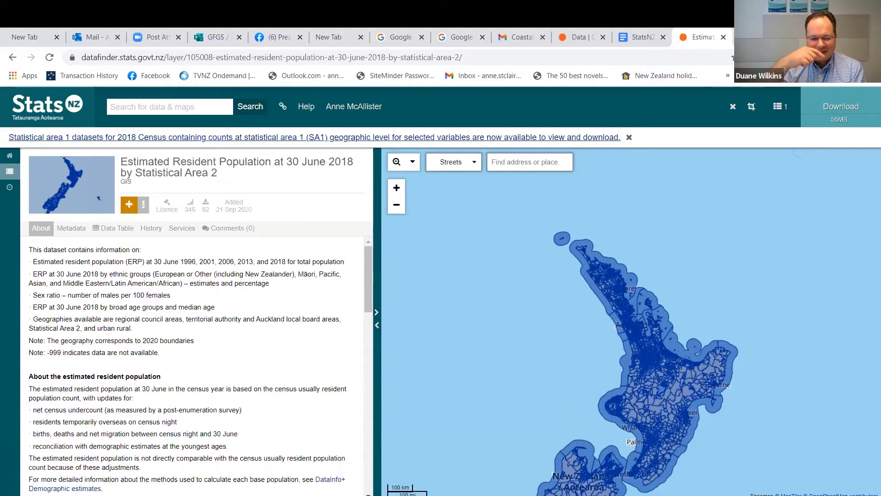
{"action": "mouse_move", "coordinate": [466, 494]}
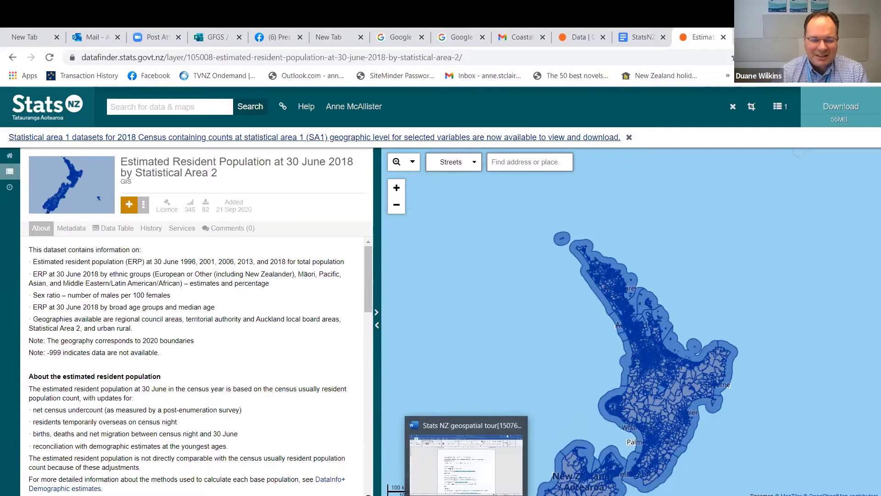
{"action": "left_click", "coordinate": [485, 484]}
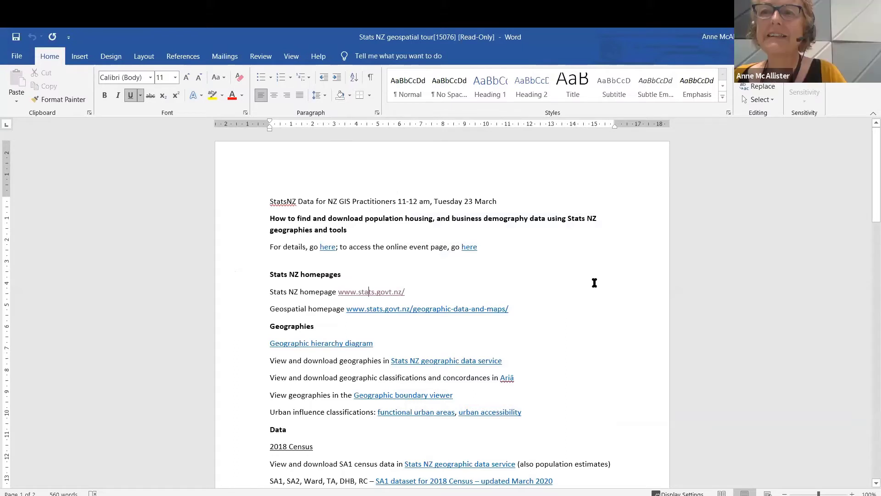
Step: Open the Ariā classification site from the document's Ariā link in Chrome
{"action": "left_click", "coordinate": [507, 379], "text": "ctrl"}
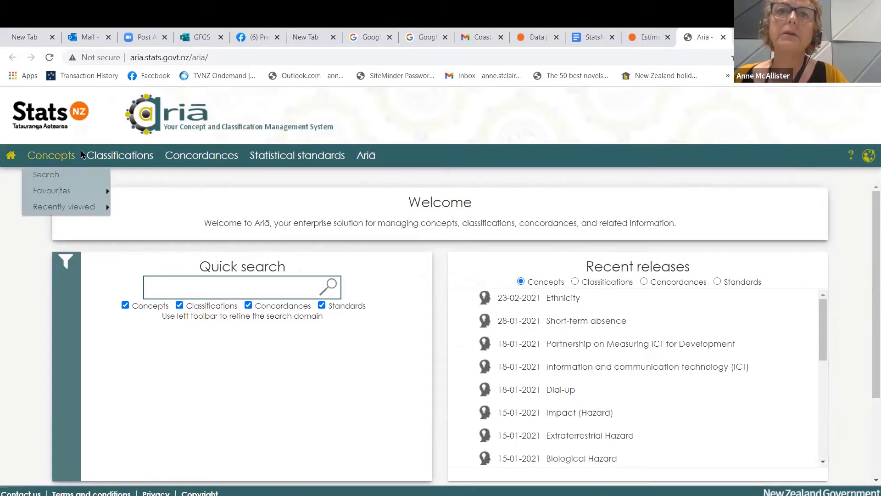
Step: Search classifications for 'statistical area', check SA1 2020, then open Statistical Area 2 2018 V1.0.0
{"action": "mouse_move", "coordinate": [115, 159]}
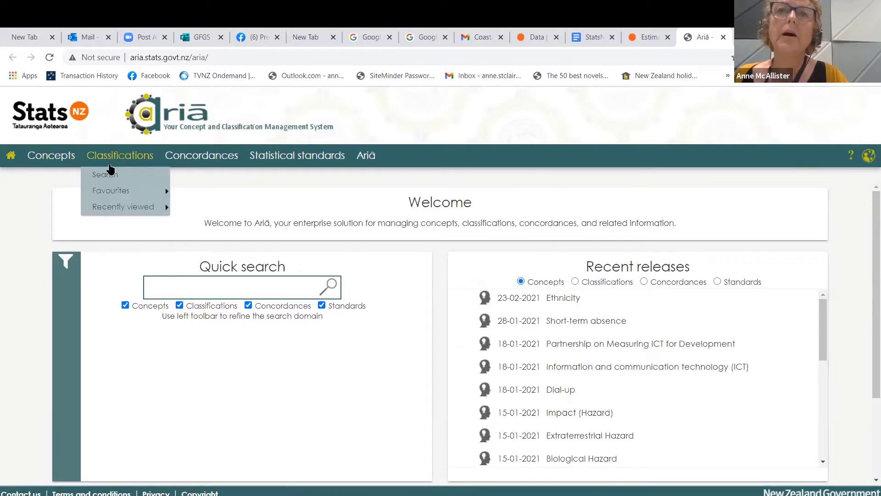
{"action": "left_click", "coordinate": [99, 175]}
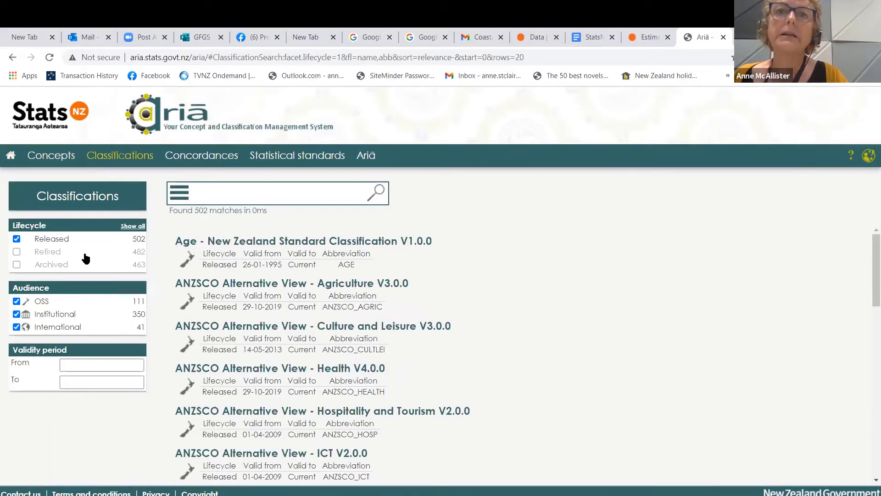
{"action": "type", "text": "sta"}
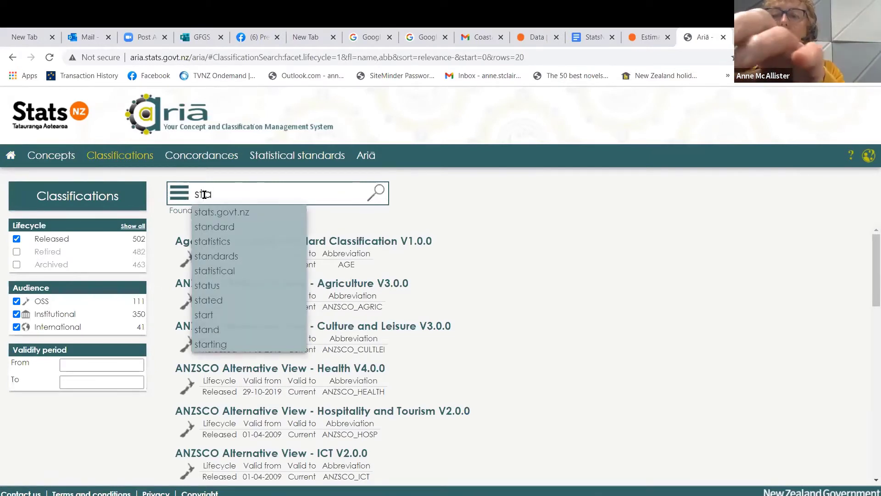
{"action": "type", "text": "ti"}
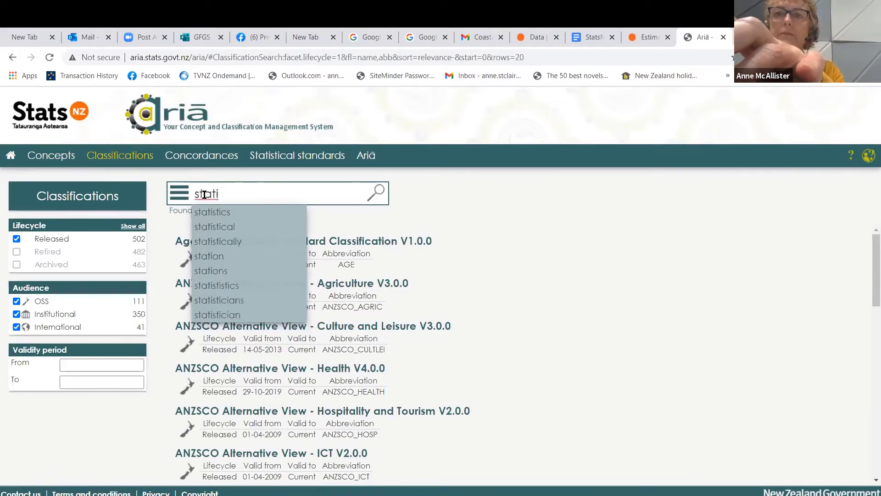
{"action": "type", "text": "stic"}
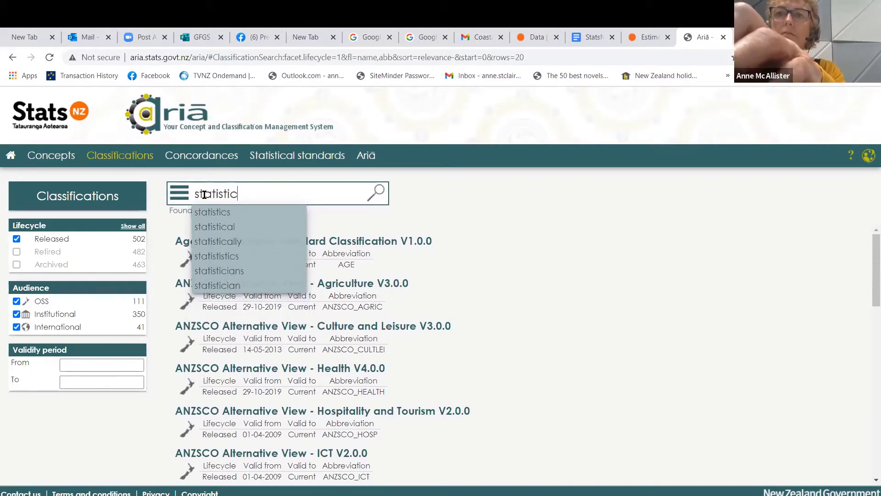
{"action": "type", "text": "al ar"}
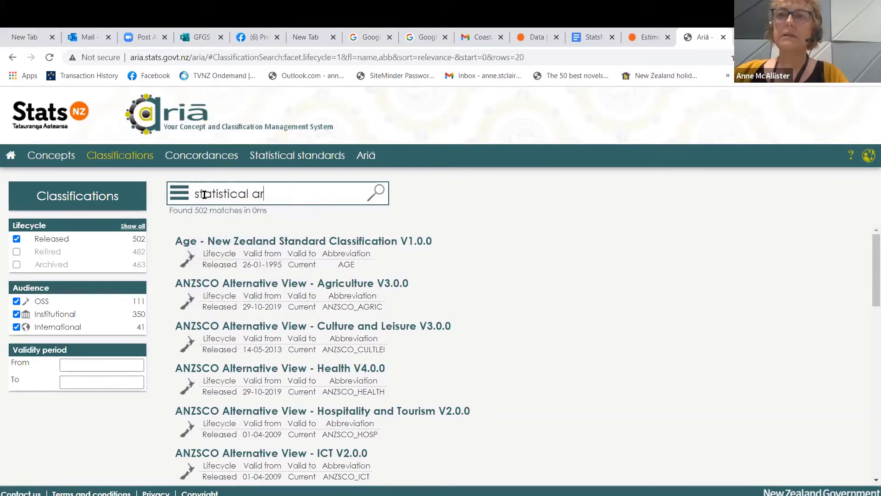
{"action": "type", "text": "ea"}
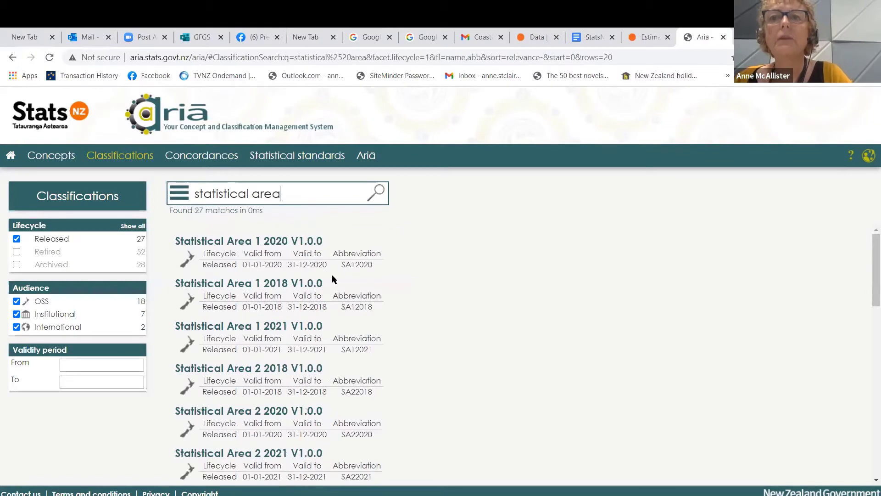
{"action": "scroll", "coordinate": [867, 296], "scroll_direction": "down", "scroll_amount": 1}
{"action": "scroll", "coordinate": [868, 297], "scroll_direction": "up", "scroll_amount": 1}
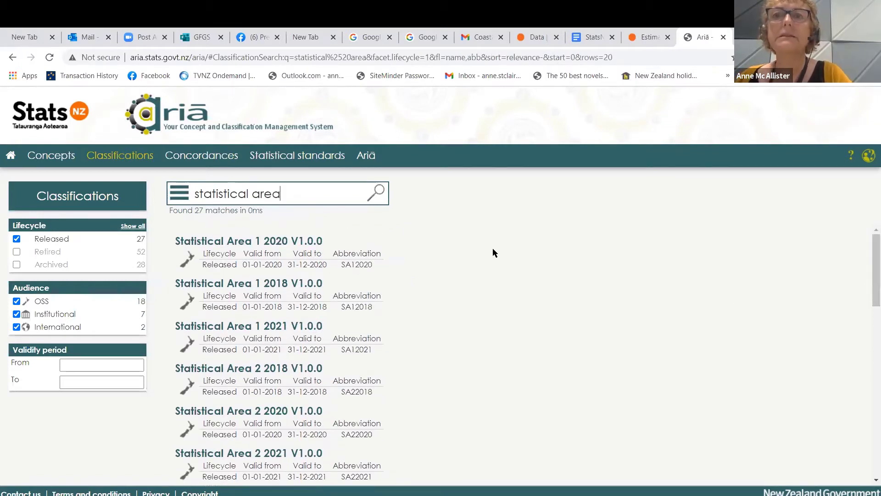
{"action": "left_click", "coordinate": [274, 240]}
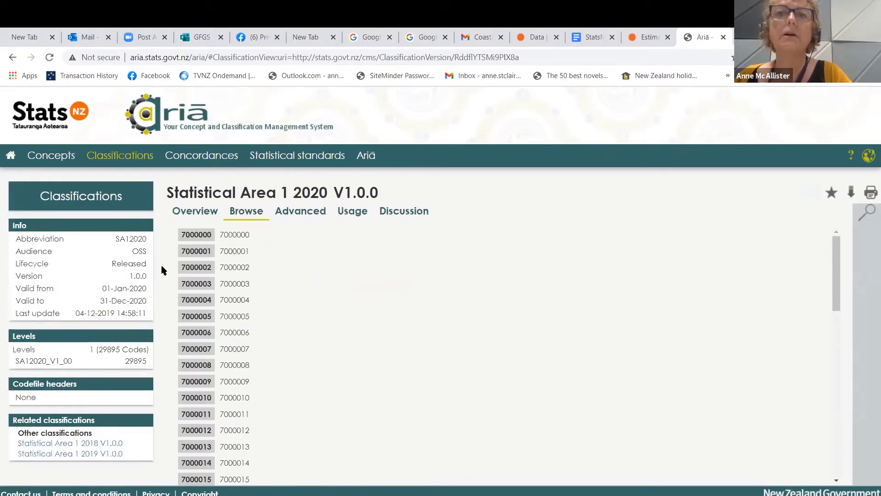
{"action": "left_click", "coordinate": [14, 60]}
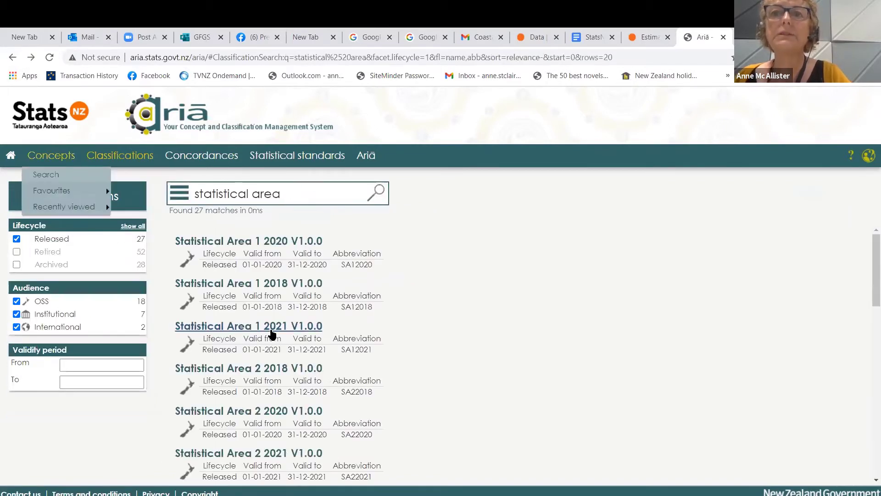
{"action": "left_click", "coordinate": [281, 370]}
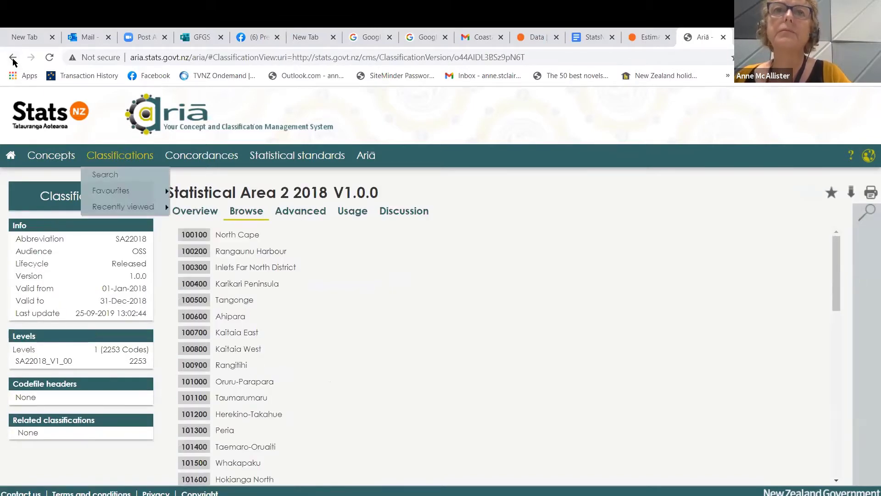
{"action": "mouse_move", "coordinate": [204, 156]}
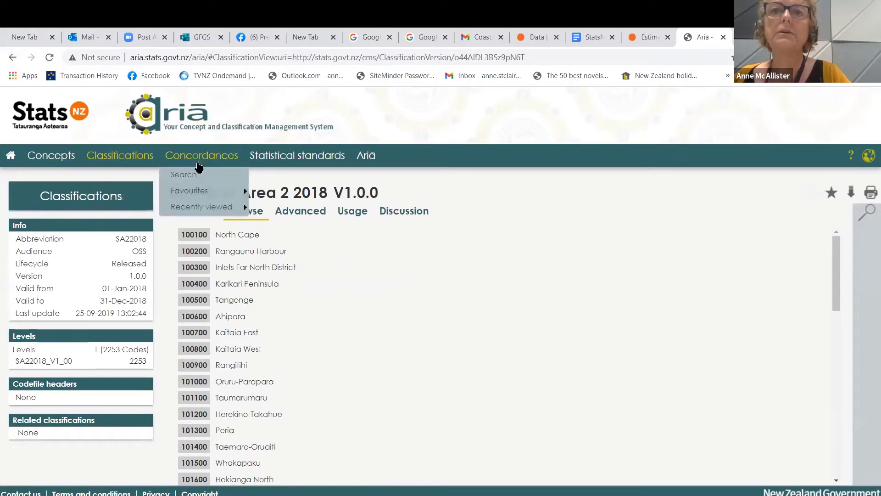
Step: Search Ariā concordances for 'statistical area', listing 65 results like Meshblock 2018 to SA2 2018
{"action": "left_click", "coordinate": [191, 174]}
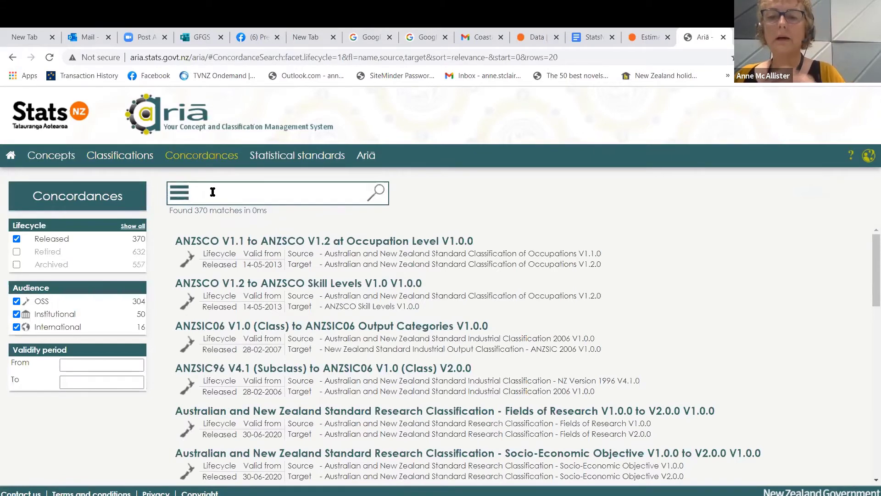
{"action": "type", "text": "stati"}
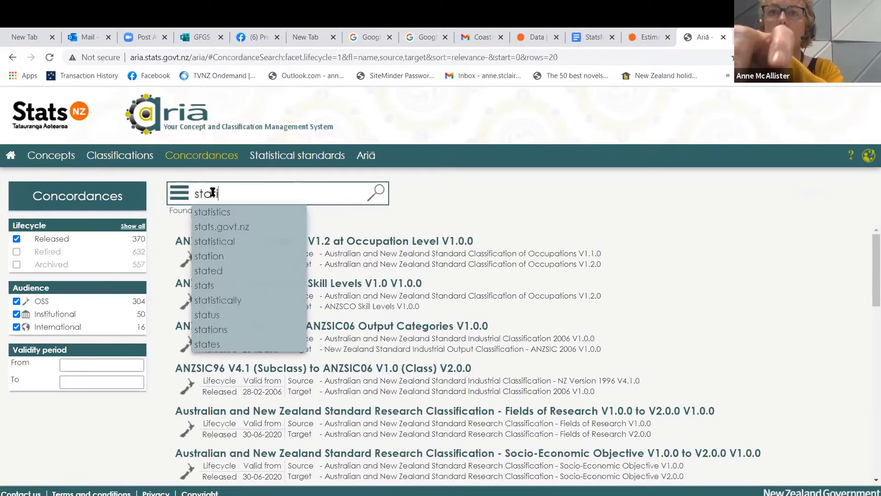
{"action": "type", "text": "stical area"}
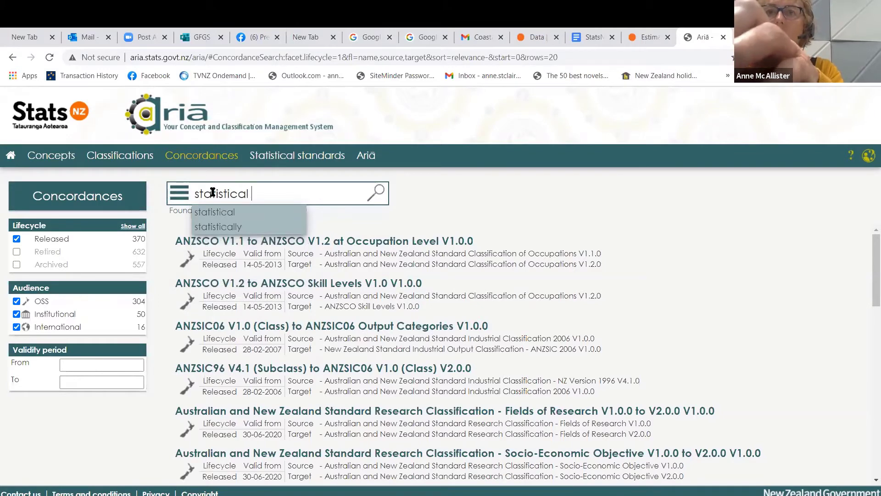
{"action": "left_click", "coordinate": [374, 195]}
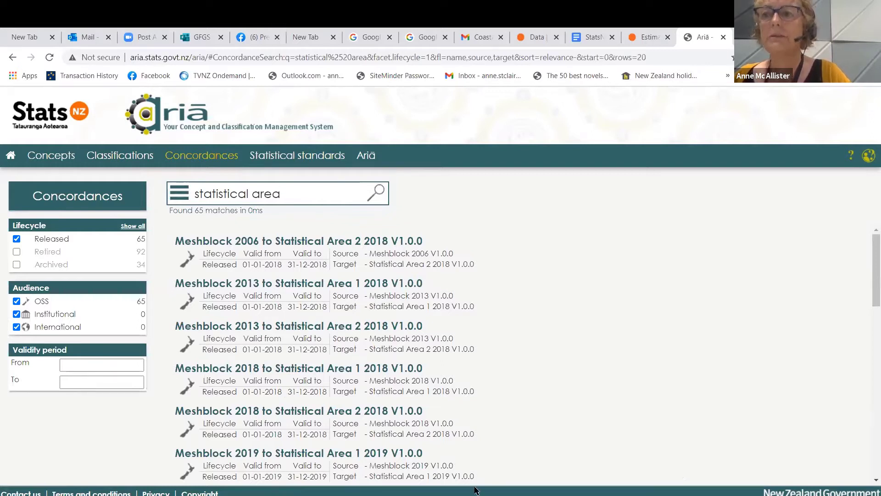
{"action": "mouse_move", "coordinate": [524, 494]}
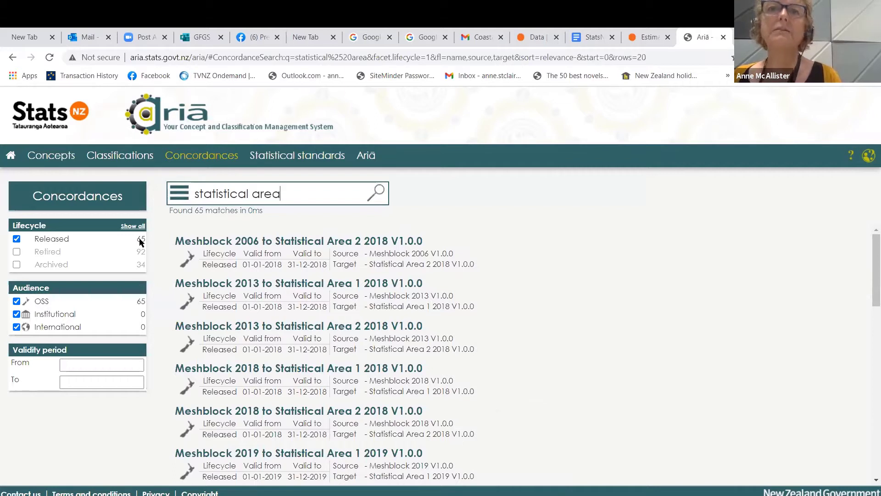
Step: Enter 'ethnicity' in the Classifications search box, correcting the misspellings
{"action": "left_click_drag", "start_coordinate": [288, 193], "coordinate": [200, 202]}
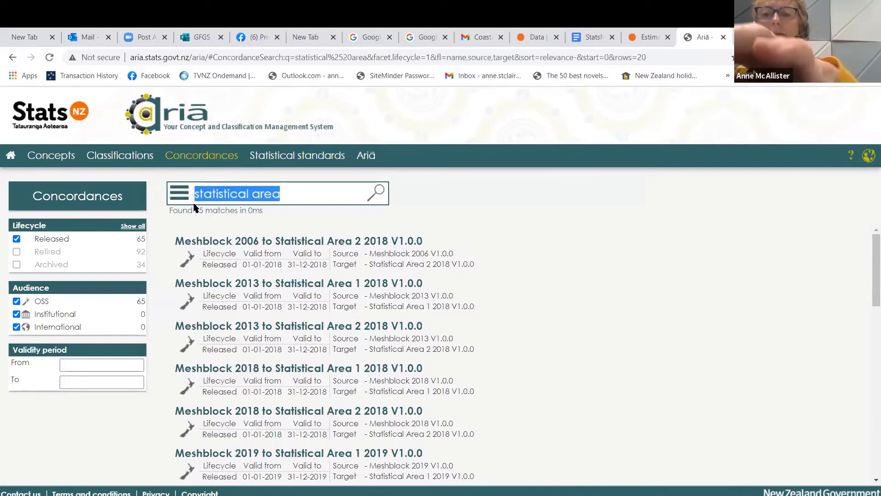
{"action": "type", "text": "ethcn"}
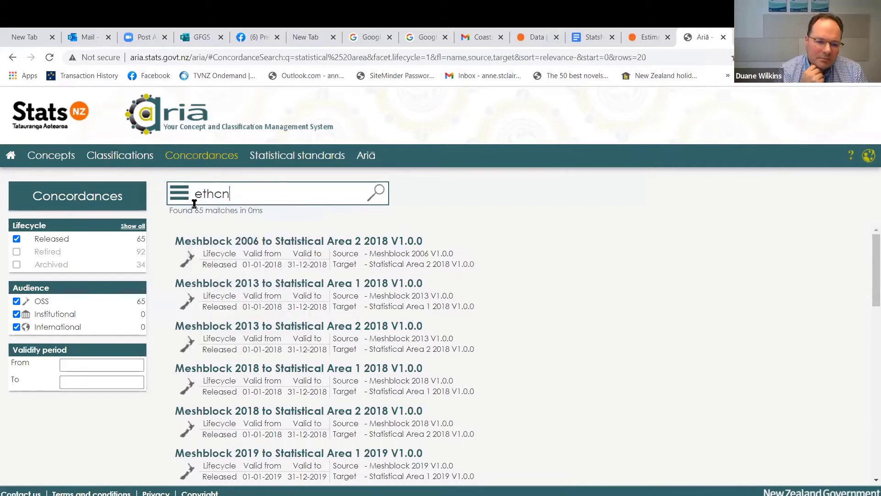
{"action": "left_click", "coordinate": [112, 158]}
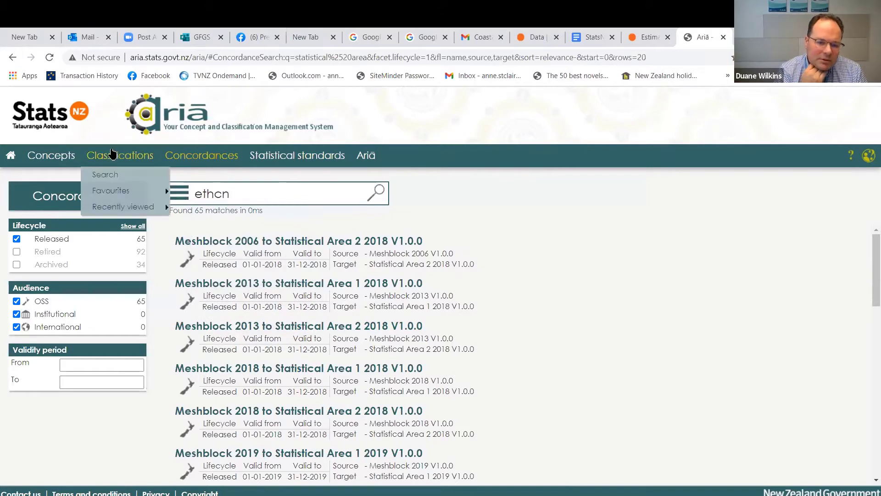
{"action": "left_click", "coordinate": [118, 174]}
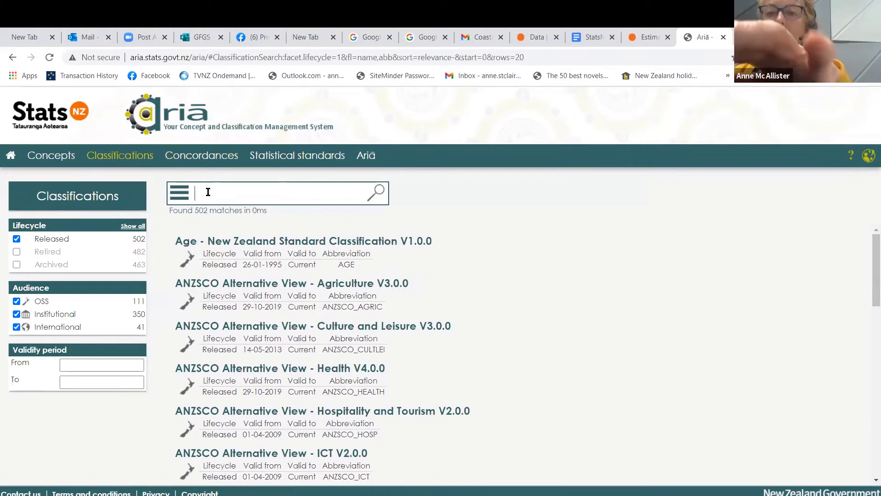
{"action": "type", "text": "ethnc"}
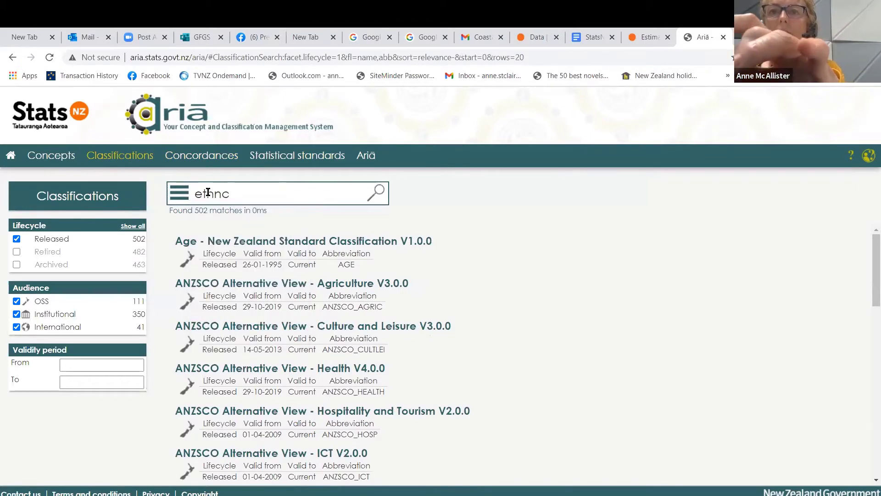
{"action": "key", "text": "BackSpace"}
{"action": "type", "text": "i"}
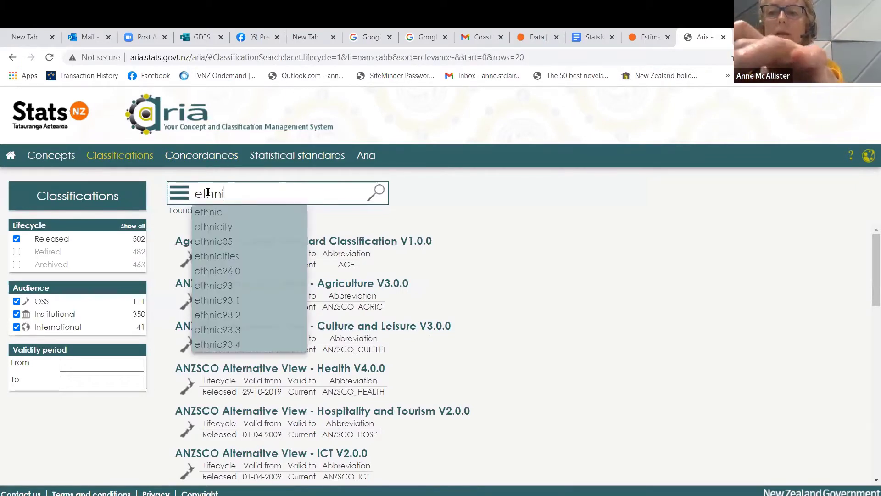
{"action": "type", "text": "ct"}
{"action": "key", "text": "BackSpace"}
{"action": "key", "text": "BackSpace"}
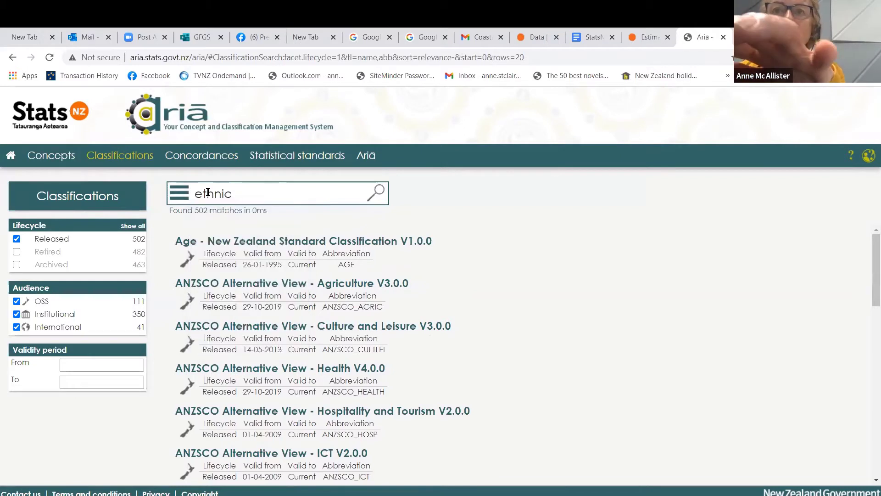
{"action": "type", "text": "cit"}
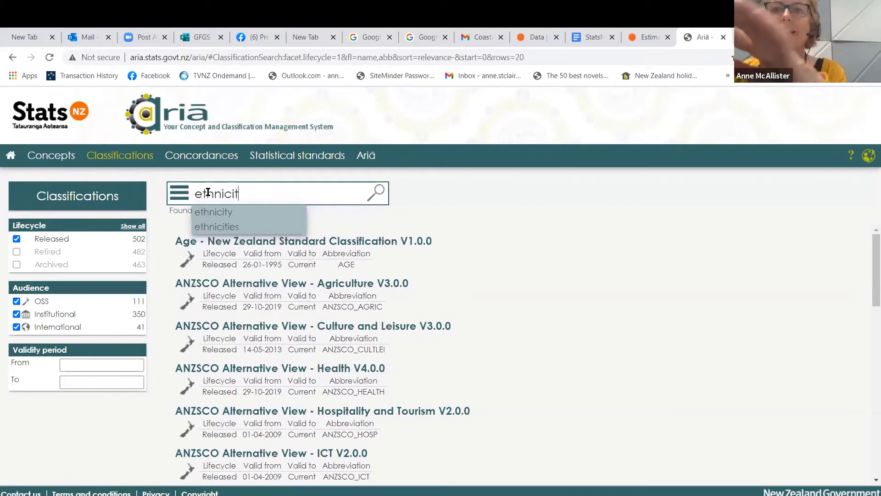
{"action": "type", "text": "y"}
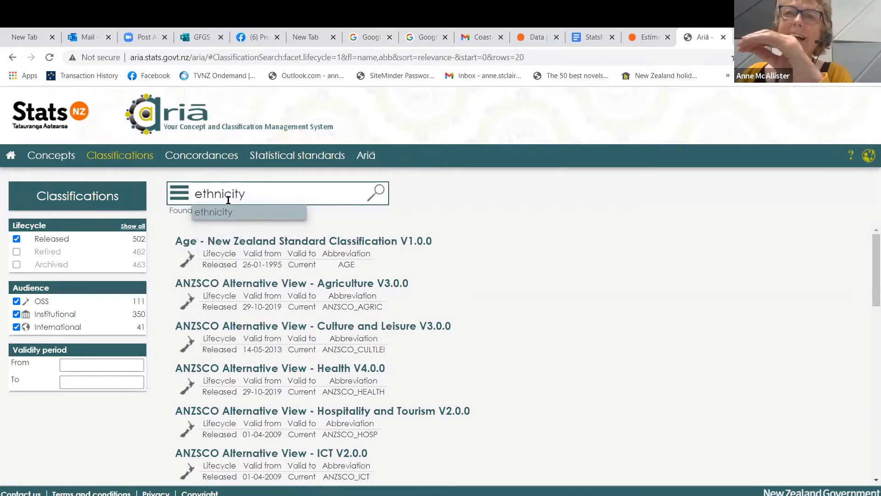
Step: Run the ethnicity search and open Ethnicity New Zealand Standard Classification 2005 V2.1.0
{"action": "left_click_drag", "start_coordinate": [227, 216], "coordinate": [226, 218]}
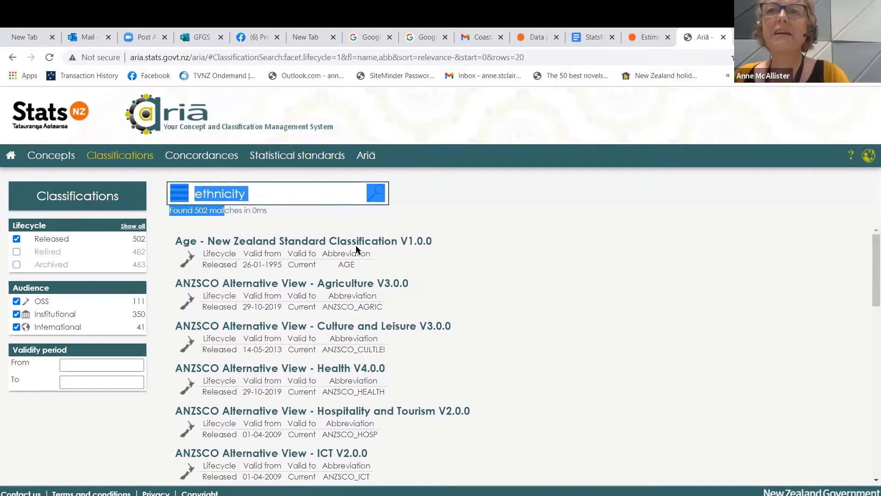
{"action": "left_click", "coordinate": [384, 201]}
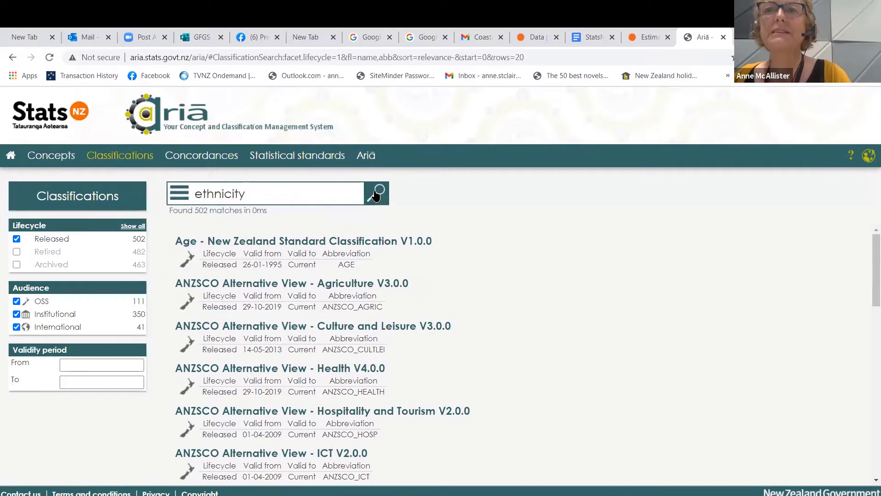
{"action": "left_click", "coordinate": [375, 195]}
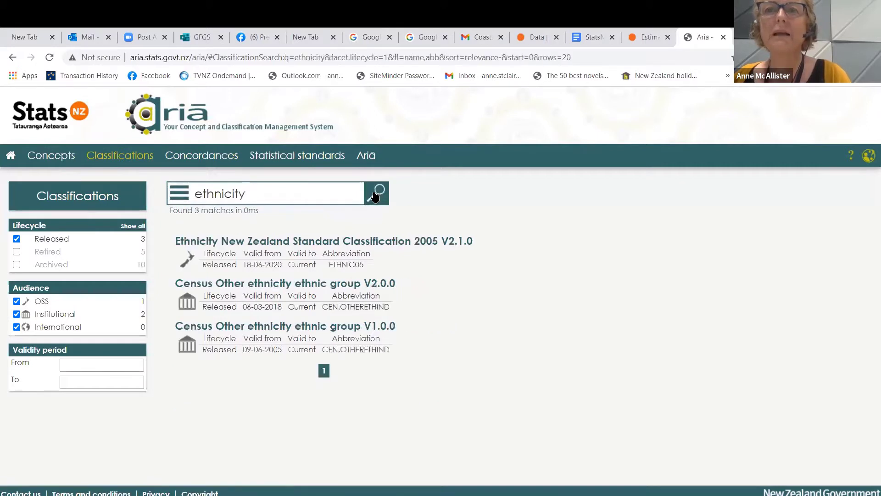
{"action": "left_click", "coordinate": [333, 243]}
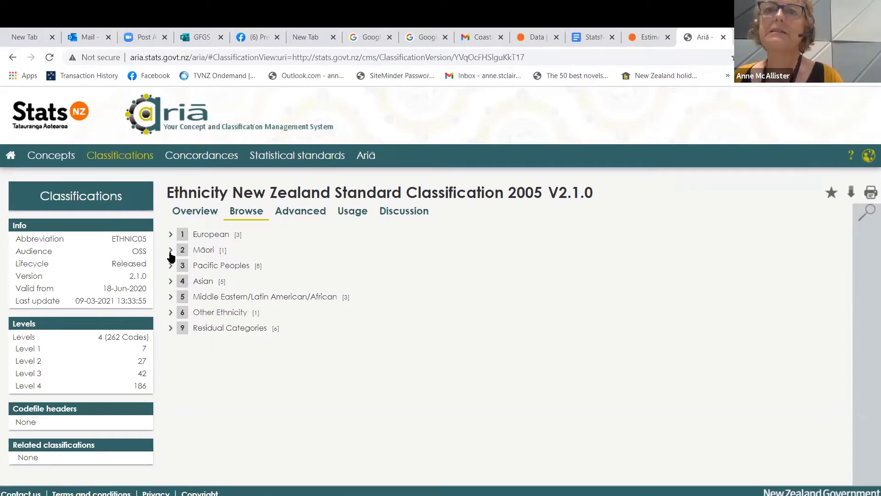
Step: Expand the Māori group through 21 and 211 down to code 21111
{"action": "left_click", "coordinate": [171, 252]}
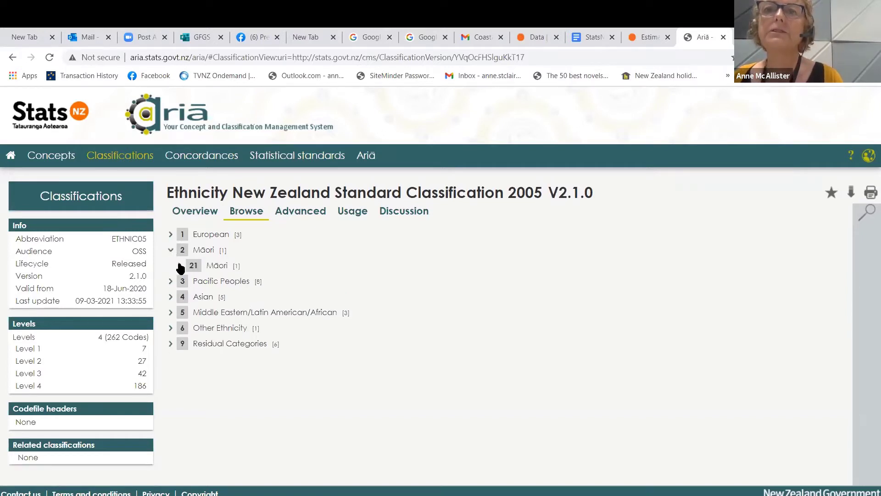
{"action": "left_click", "coordinate": [180, 266]}
{"action": "left_click", "coordinate": [189, 281]}
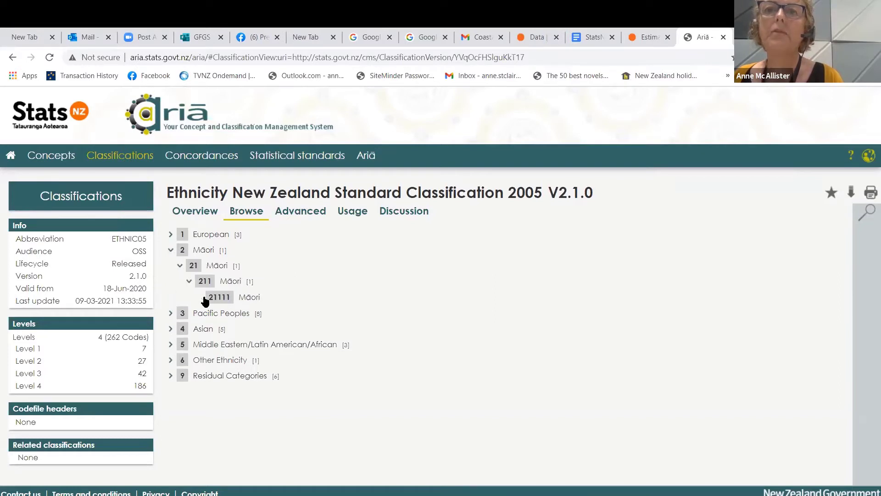
Step: Expand the Asian group: 40 Asian nfd, 41 Southeast Asian and 44/444 Other Asian
{"action": "left_click", "coordinate": [171, 329]}
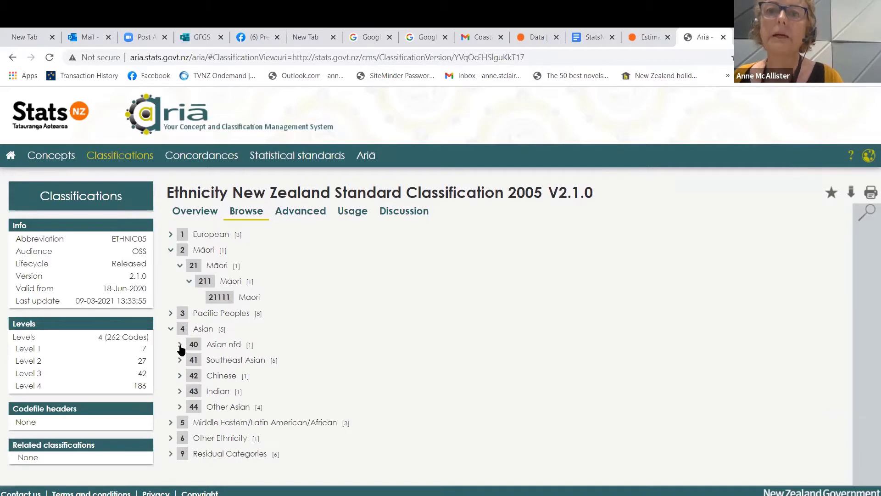
{"action": "left_click", "coordinate": [180, 346]}
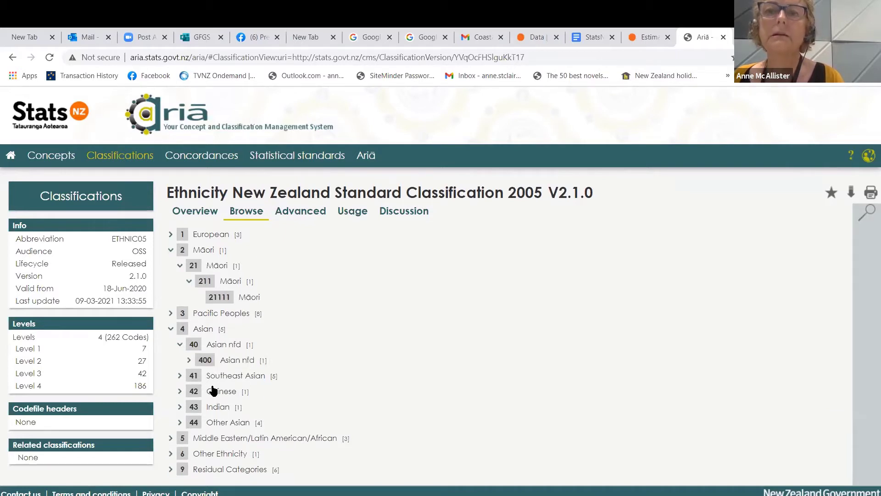
{"action": "left_click", "coordinate": [189, 362]}
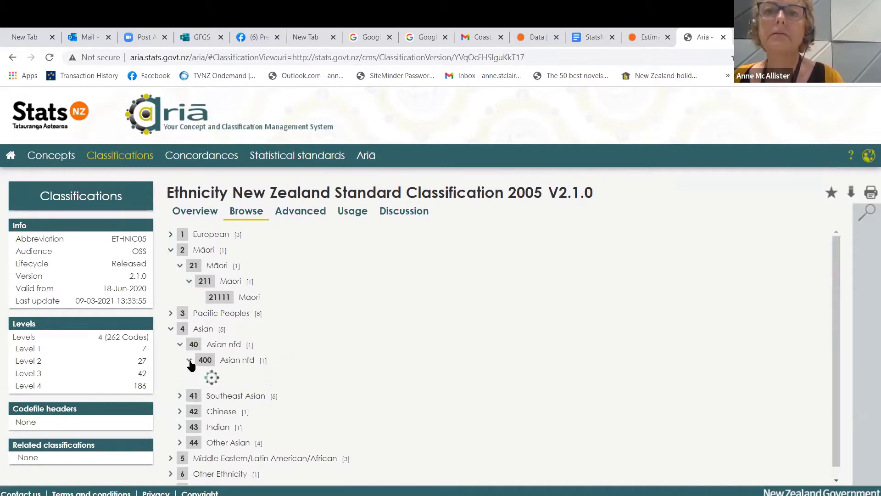
{"action": "left_click", "coordinate": [179, 393]}
{"action": "left_click_drag", "start_coordinate": [836, 381], "coordinate": [835, 440]}
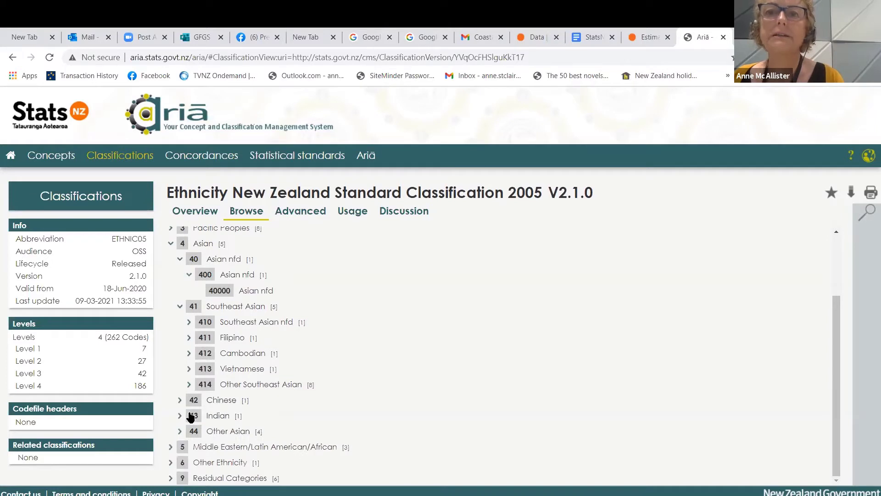
{"action": "left_click", "coordinate": [180, 432]}
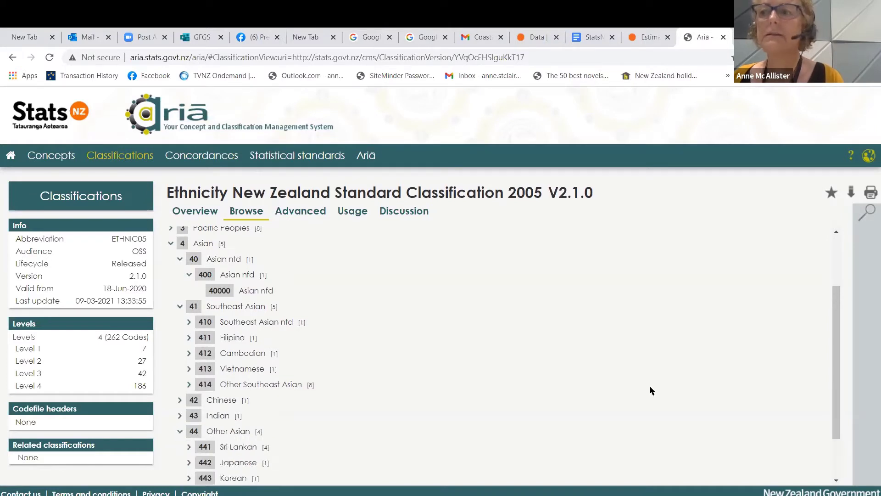
{"action": "left_click_drag", "start_coordinate": [834, 421], "coordinate": [808, 475]}
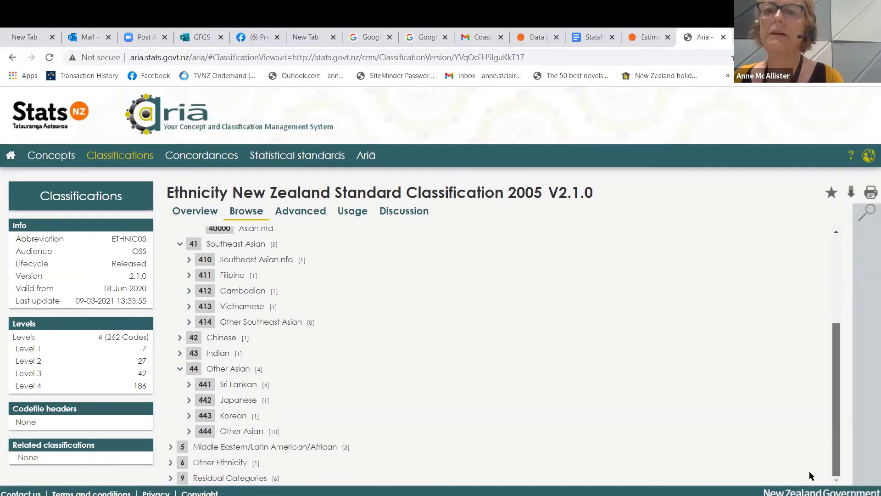
{"action": "left_click", "coordinate": [189, 431]}
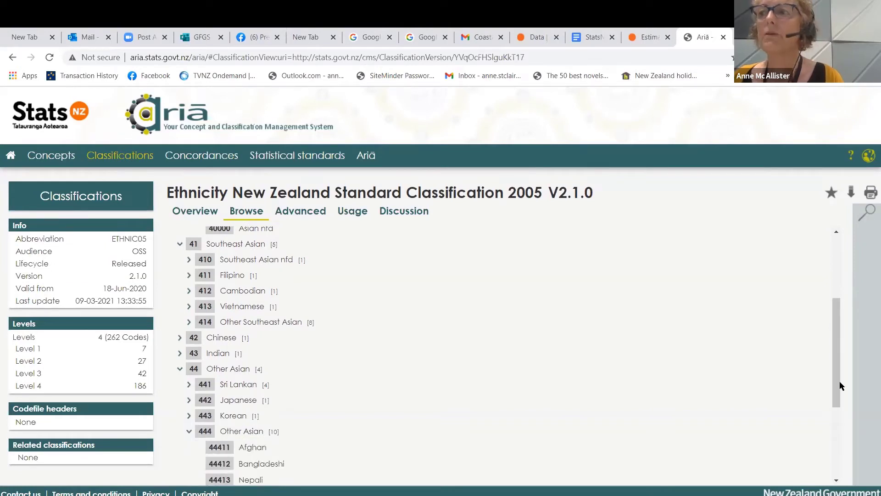
{"action": "left_click_drag", "start_coordinate": [838, 386], "coordinate": [849, 331]}
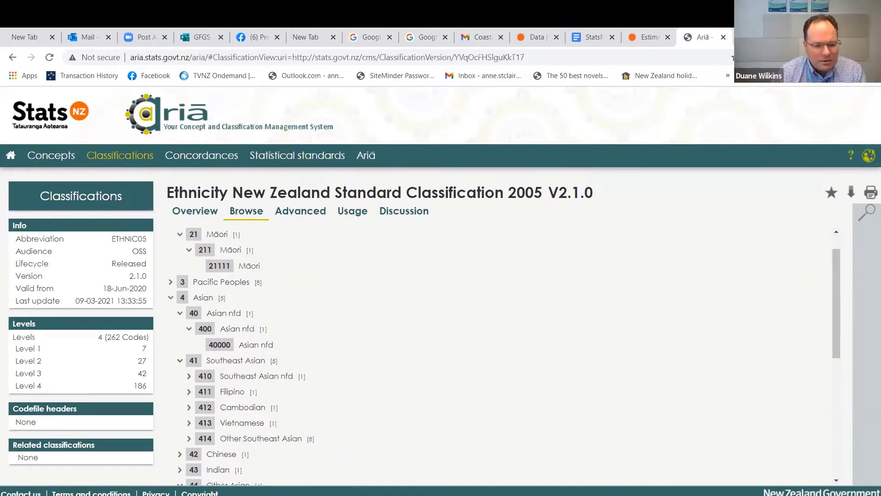
{"action": "mouse_move", "coordinate": [466, 494]}
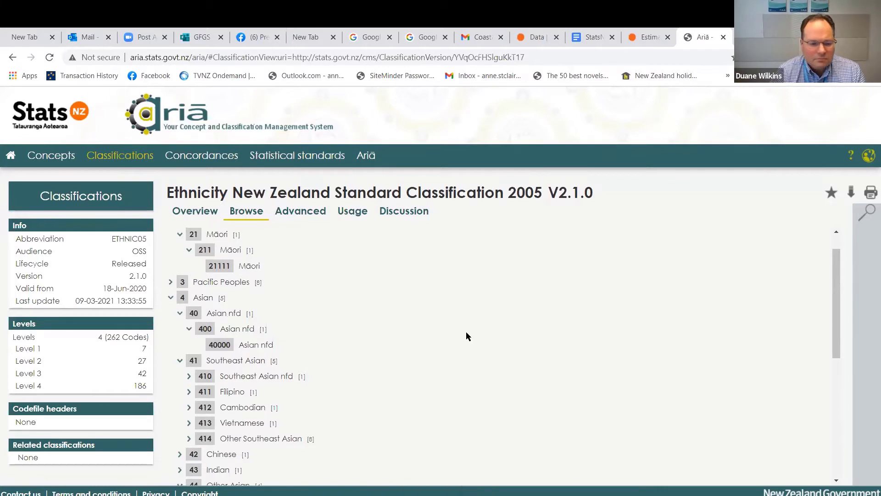
{"action": "left_click_drag", "start_coordinate": [834, 341], "coordinate": [812, 495]}
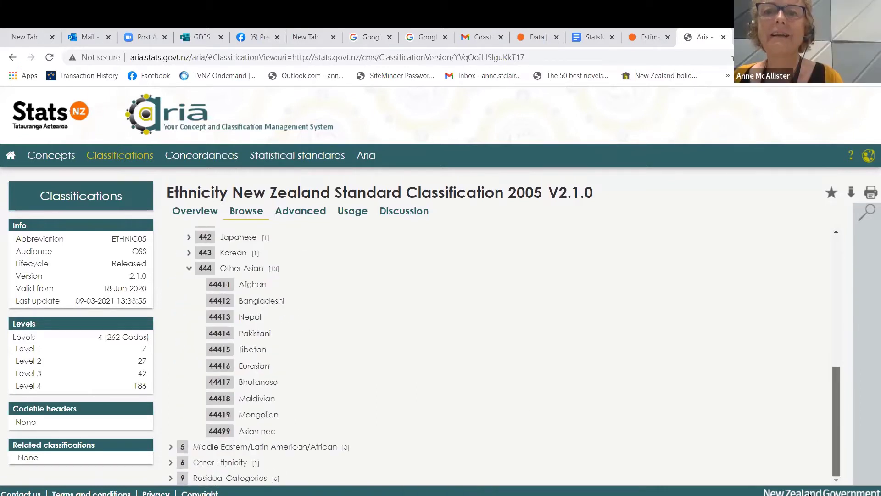
Step: Expand 5 Middle Eastern/Latin American/African down to the detailed 51 Middle Eastern codes
{"action": "left_click", "coordinate": [170, 447]}
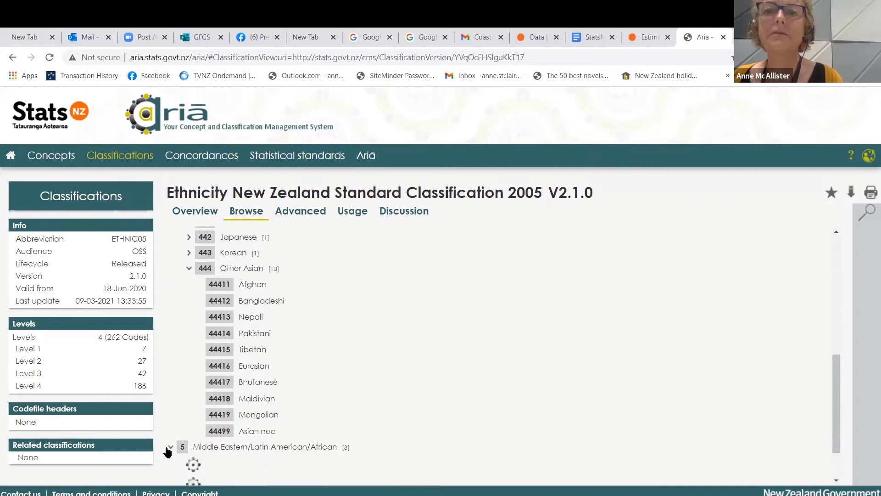
{"action": "mouse_move", "coordinate": [855, 436]}
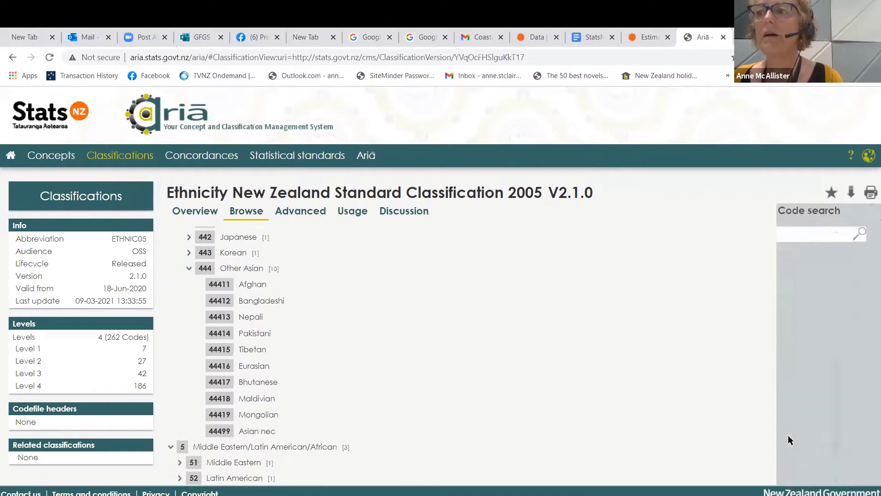
{"action": "scroll", "coordinate": [835, 440], "scroll_direction": "down", "scroll_amount": 1}
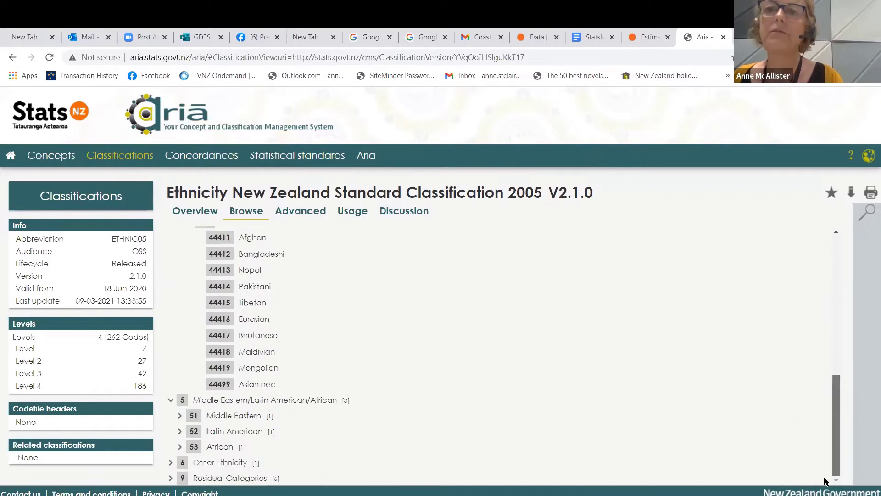
{"action": "left_click", "coordinate": [180, 415]}
{"action": "left_click", "coordinate": [188, 431]}
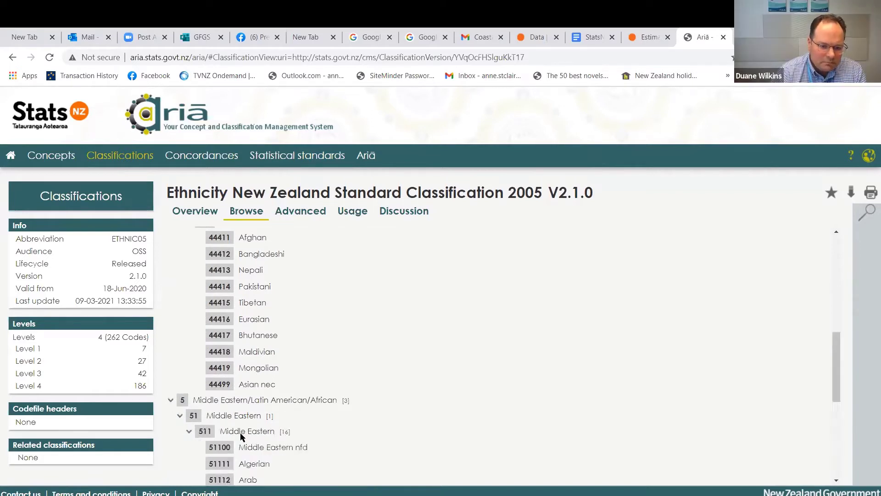
{"action": "left_click_drag", "start_coordinate": [835, 368], "coordinate": [836, 427]}
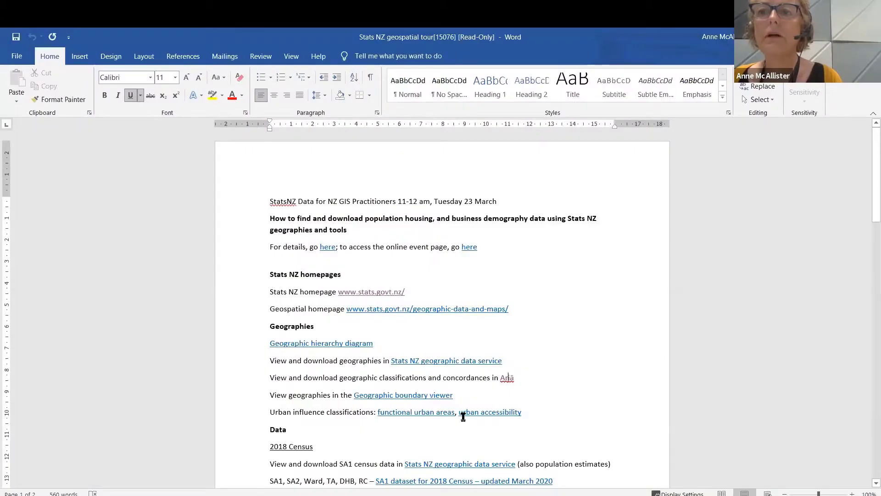
Step: Open the 'Geographic boundary viewer' link from the Word tour document
{"action": "left_click", "coordinate": [393, 396], "text": "ctrl"}
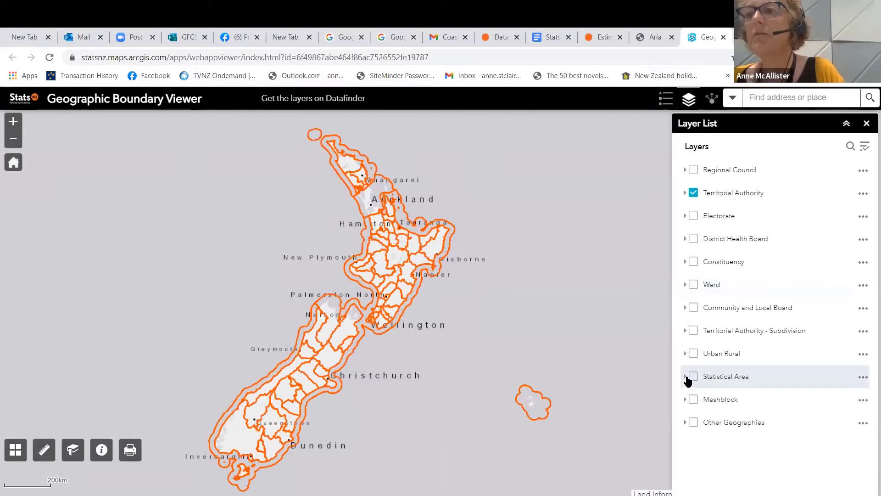
Step: Expand Statistical Area and Statistical Area 2 - 2021 in the Layer List and switch the layer on
{"action": "left_click", "coordinate": [685, 378]}
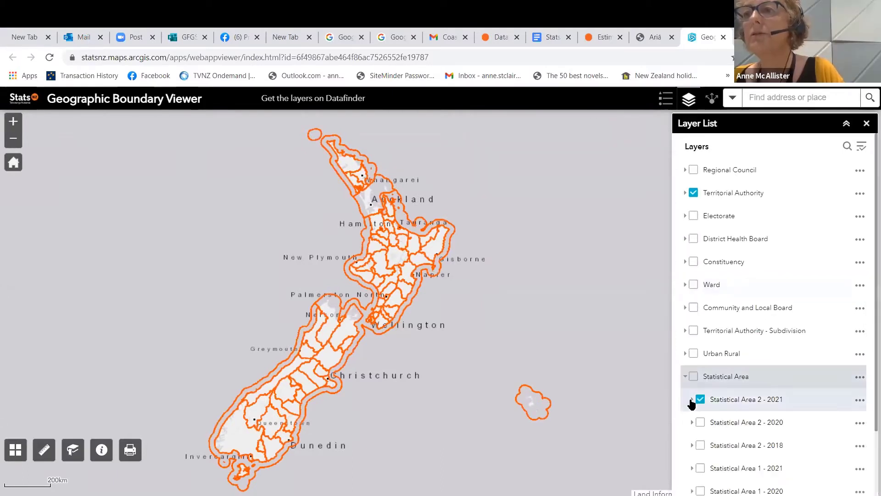
{"action": "left_click", "coordinate": [692, 400]}
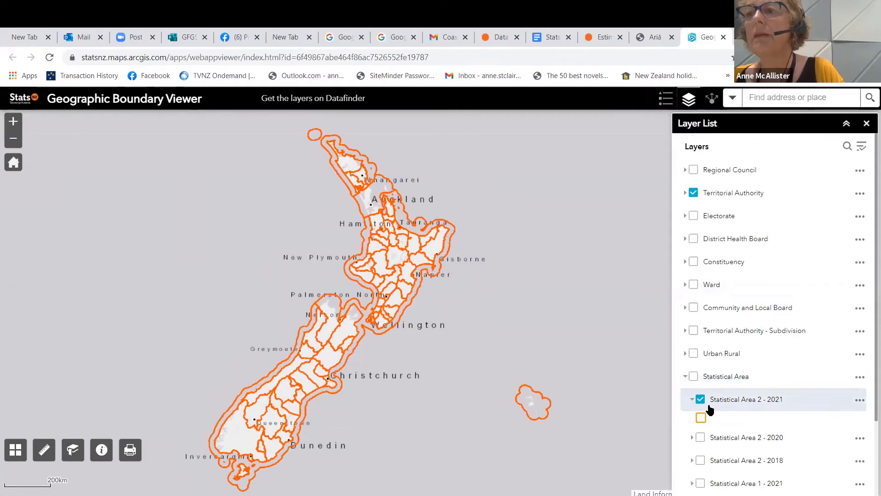
{"action": "left_click", "coordinate": [695, 376]}
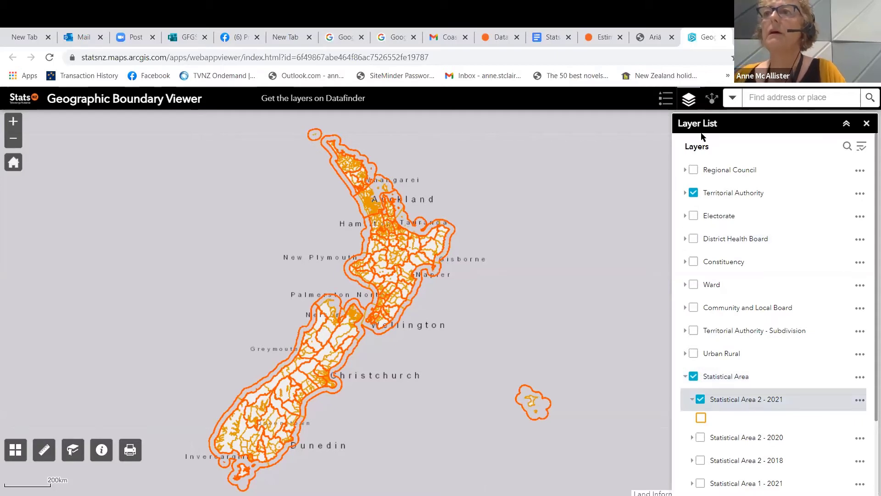
Step: Search the map for a Taita, Lower Hutt street address and zoom to its first match
{"action": "left_click", "coordinate": [752, 96]}
{"action": "type", "text": "6"}
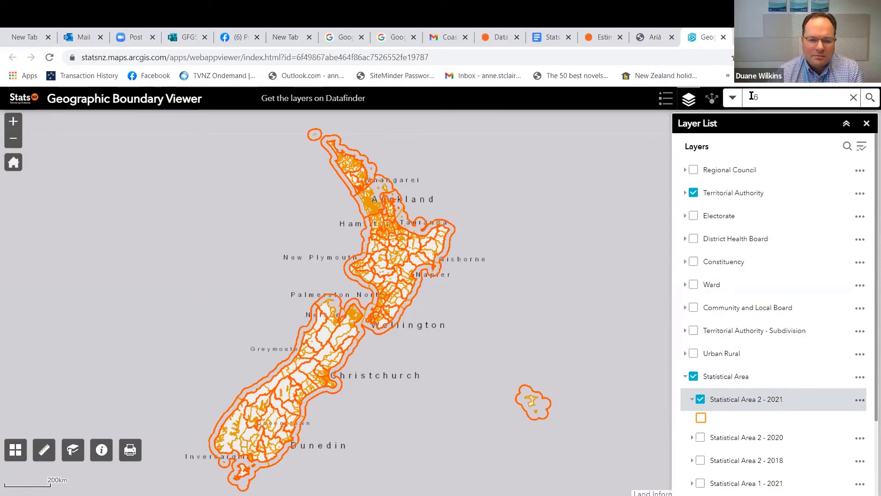
{"action": "key", "text": "BackSpace"}
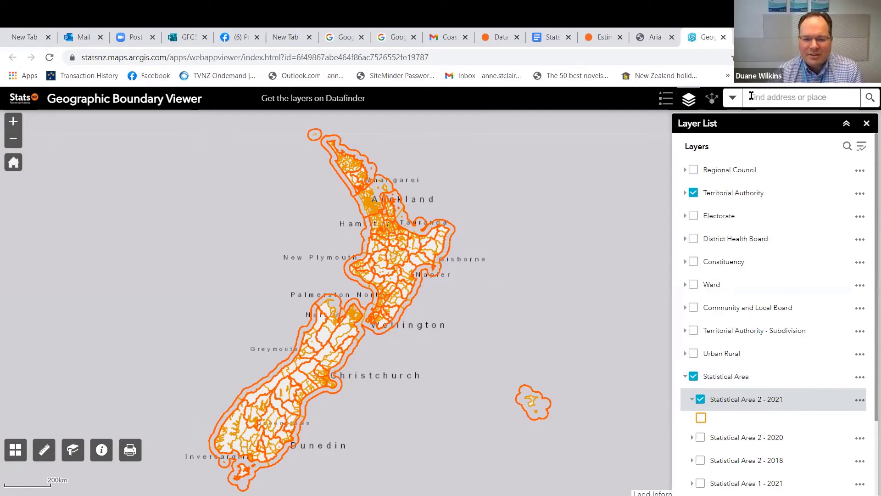
{"action": "type", "text": "joh"}
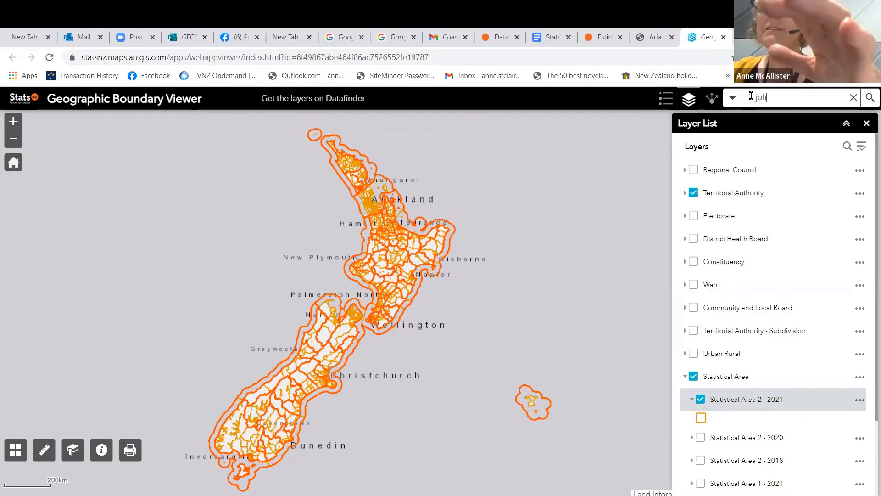
{"action": "type", "text": "ns"}
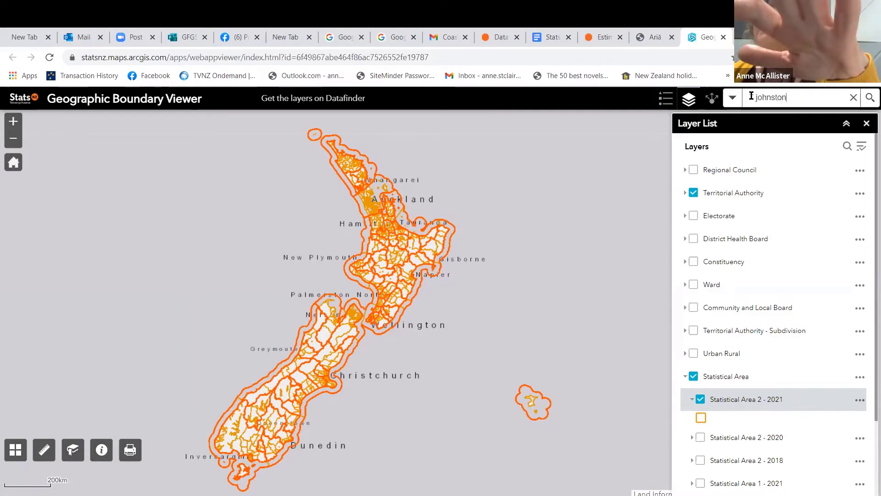
{"action": "type", "text": "ton"}
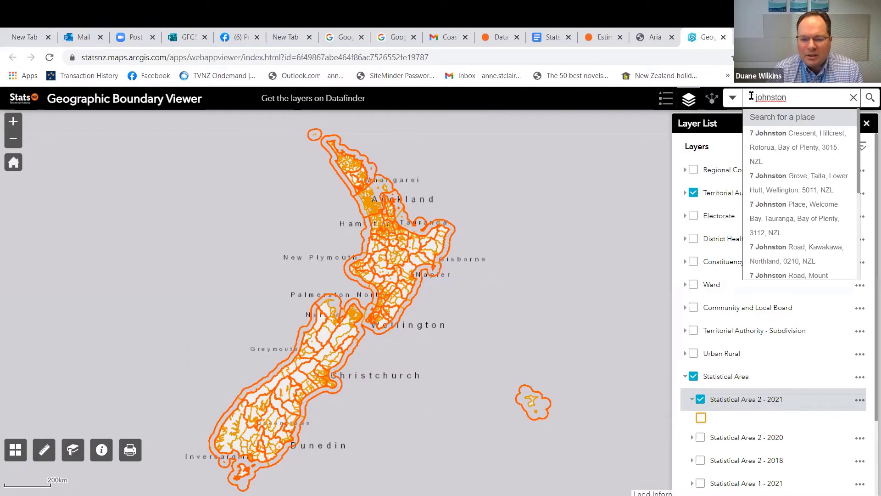
{"action": "type", "text": "e g"}
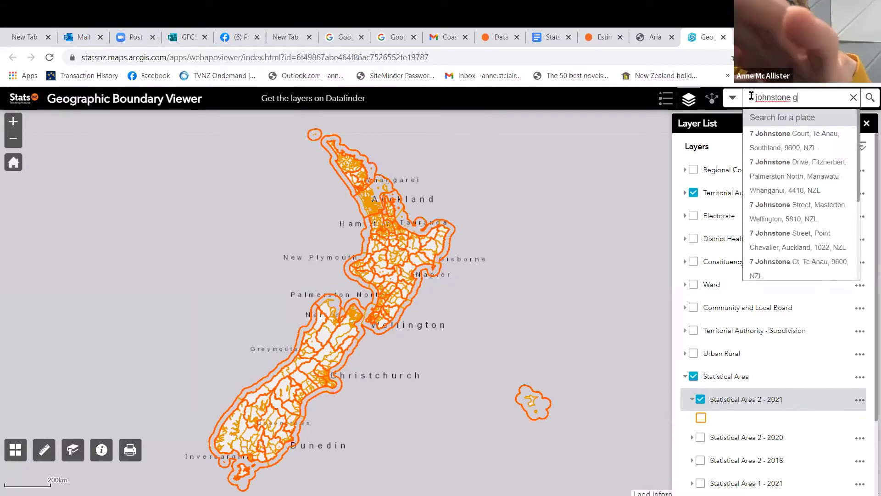
{"action": "type", "text": "rov"}
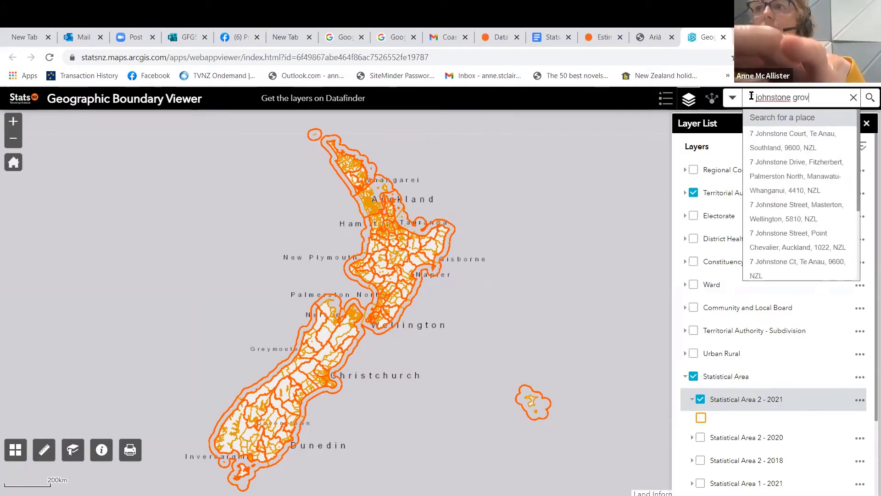
{"action": "type", "text": "e"}
{"action": "left_click", "coordinate": [752, 98]}
{"action": "type", "text": "7"}
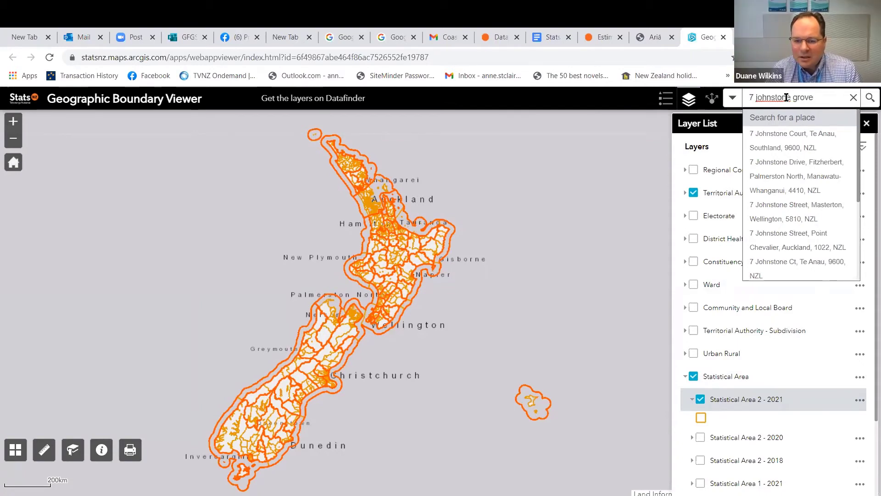
{"action": "key", "text": "Return"}
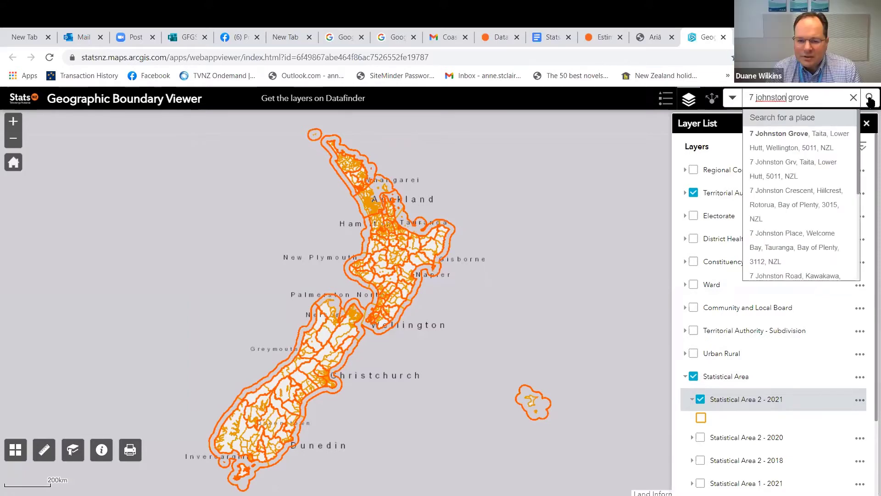
{"action": "left_click", "coordinate": [773, 135]}
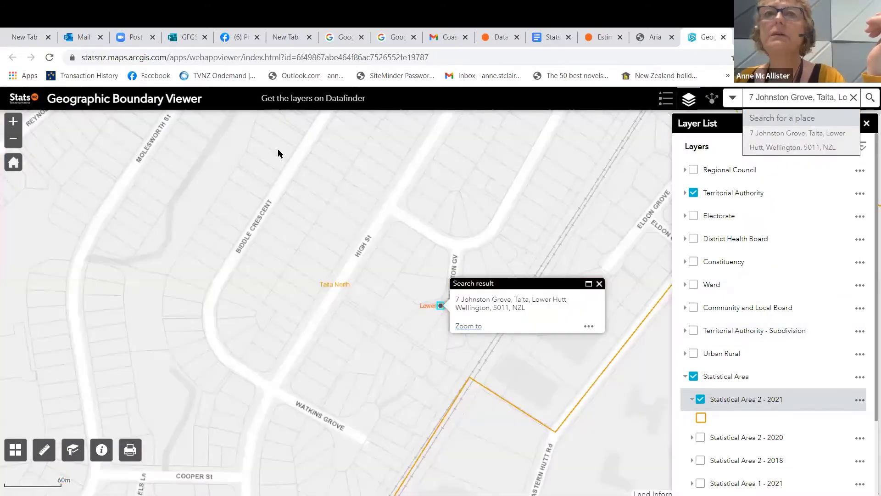
Step: Zoom out twice and pan the map to show the suburbs around the address
{"action": "left_click", "coordinate": [13, 142]}
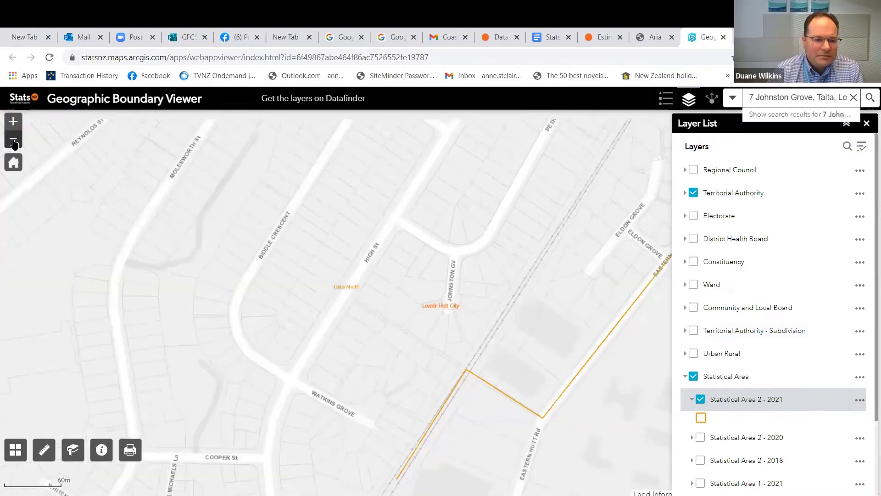
{"action": "left_click", "coordinate": [13, 141]}
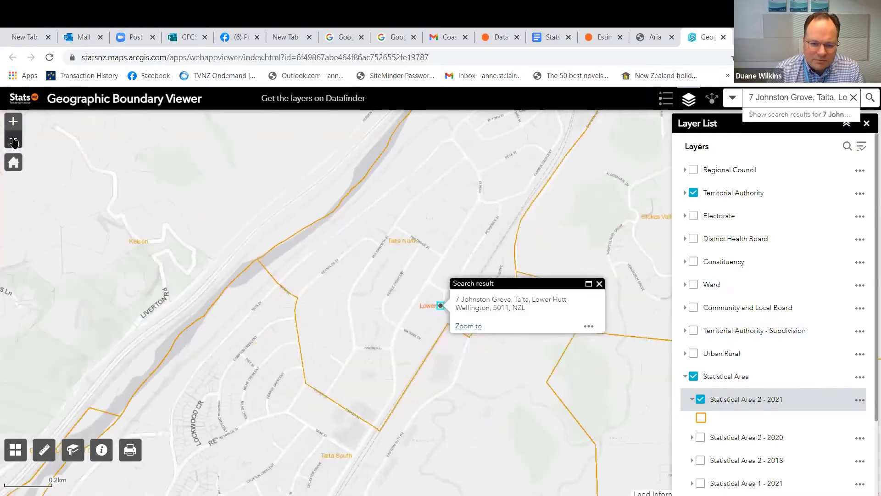
{"action": "left_click_drag", "start_coordinate": [330, 252], "coordinate": [285, 276]}
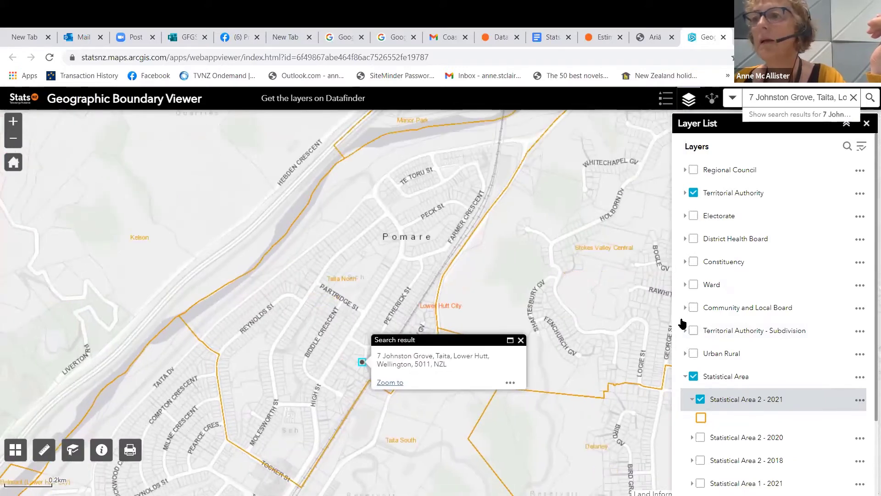
{"action": "scroll", "coordinate": [867, 441], "scroll_direction": "down", "scroll_amount": 1}
{"action": "scroll", "coordinate": [868, 444], "scroll_direction": "down", "scroll_amount": 3}
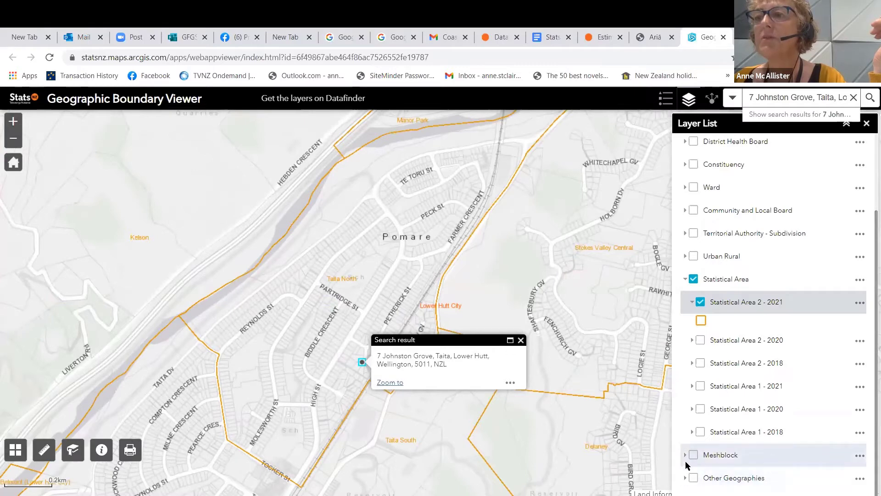
Step: Turn on the Meshblock 2021 boundaries and rearrange the Statistical Area and Meshblock layer groups
{"action": "left_click", "coordinate": [693, 455]}
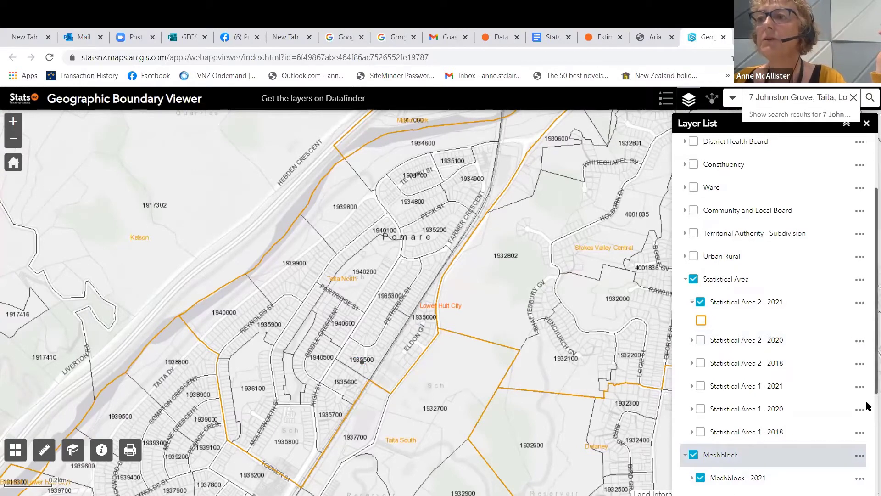
{"action": "scroll", "coordinate": [867, 375], "scroll_direction": "down", "scroll_amount": 3}
{"action": "scroll", "coordinate": [867, 375], "scroll_direction": "up", "scroll_amount": 5}
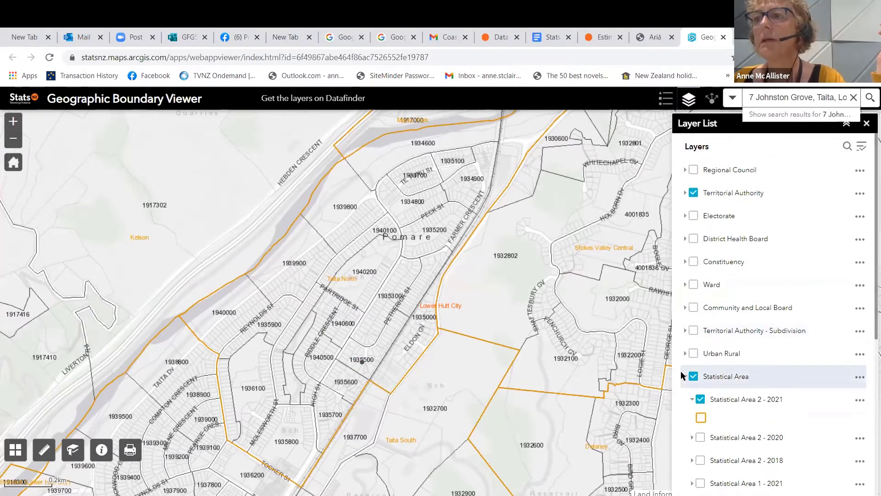
{"action": "left_click", "coordinate": [686, 378]}
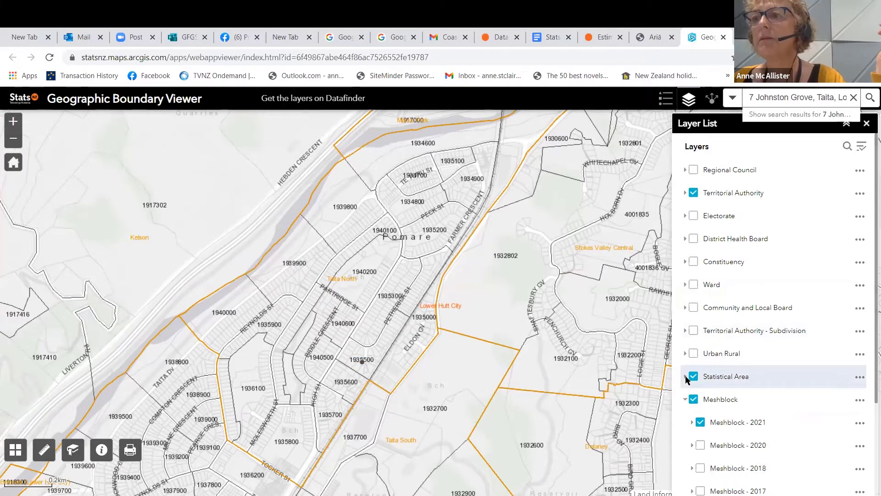
{"action": "left_click", "coordinate": [685, 401]}
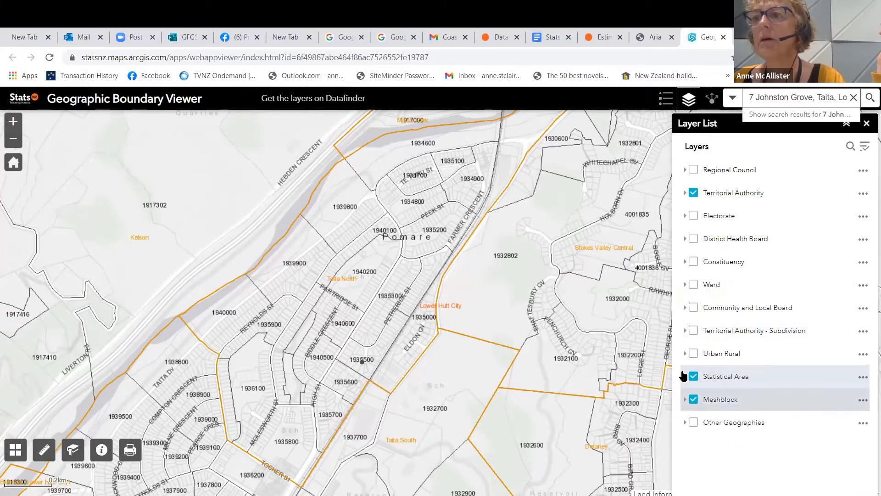
{"action": "left_click", "coordinate": [685, 377]}
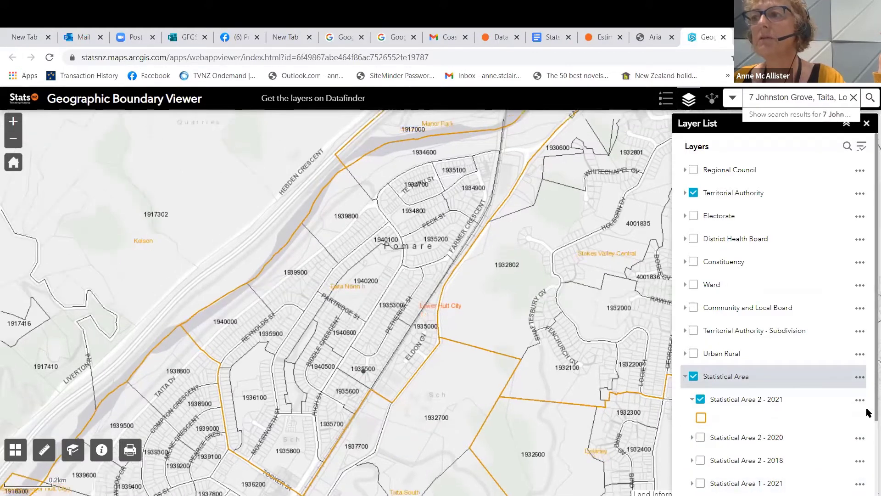
Step: Expand Statistical Area 1 - 2021 and switch it on to overlay its purple boundaries
{"action": "scroll", "coordinate": [868, 441], "scroll_direction": "down", "scroll_amount": 1}
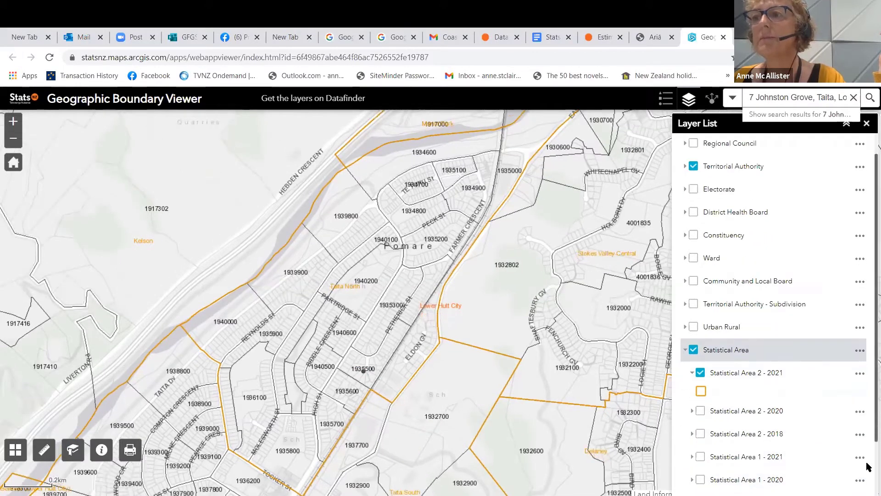
{"action": "scroll", "coordinate": [712, 427], "scroll_direction": "down", "scroll_amount": 1}
{"action": "scroll", "coordinate": [703, 423], "scroll_direction": "up", "scroll_amount": 1}
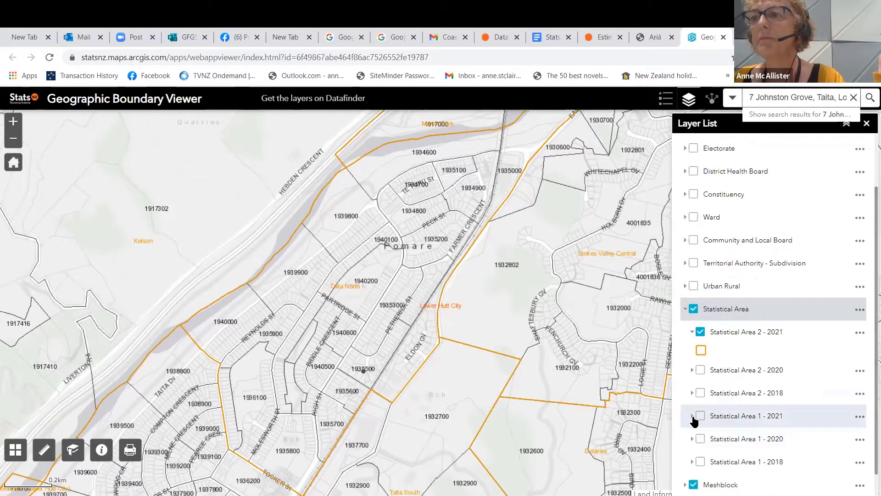
{"action": "left_click", "coordinate": [693, 416]}
{"action": "left_click", "coordinate": [703, 416]}
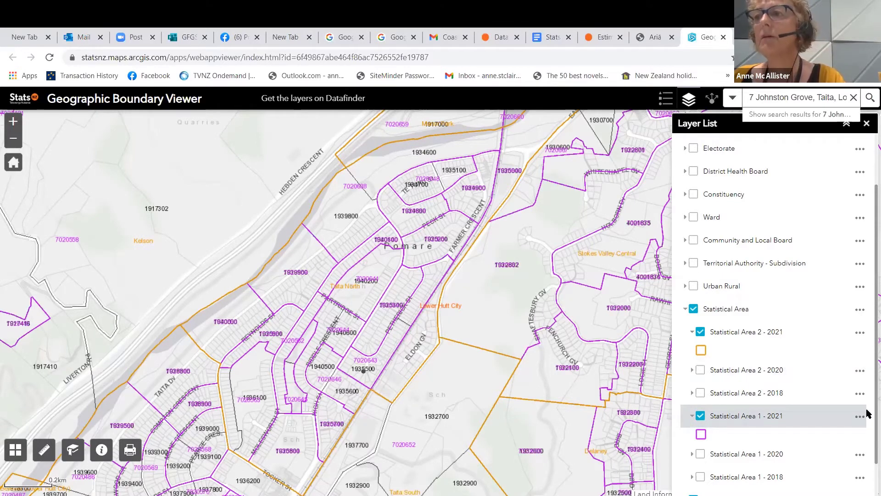
{"action": "scroll", "coordinate": [858, 367], "scroll_direction": "up", "scroll_amount": 2}
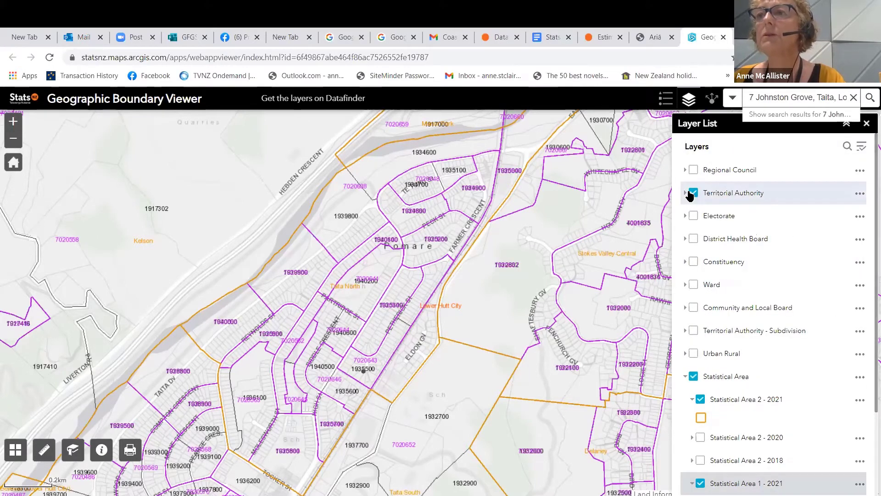
Step: Expand the Constituency group and show its boundaries on the map
{"action": "left_click", "coordinate": [686, 262]}
{"action": "left_click", "coordinate": [694, 262]}
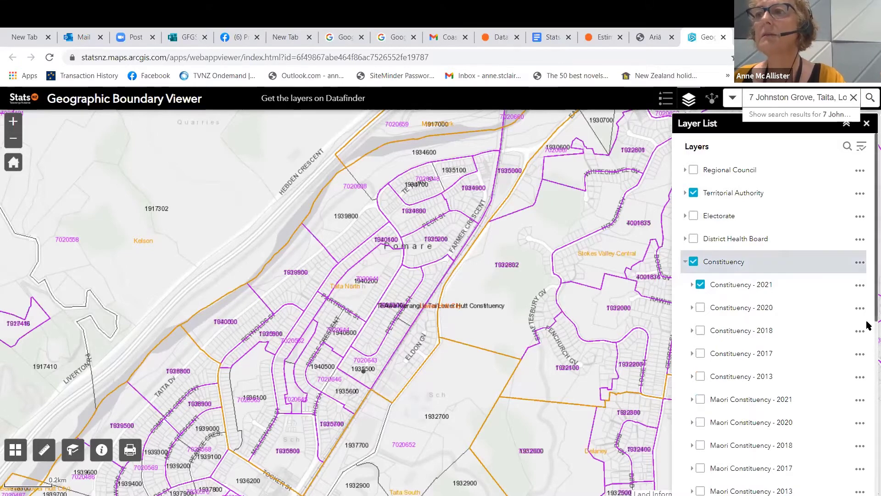
{"action": "scroll", "coordinate": [866, 413], "scroll_direction": "down", "scroll_amount": 7}
Step: Hide the Statistical Area 1 - 2021, Statistical Area group and Meshblock layers
{"action": "left_click", "coordinate": [700, 390]}
{"action": "left_click", "coordinate": [693, 283]}
{"action": "left_click", "coordinate": [686, 475]}
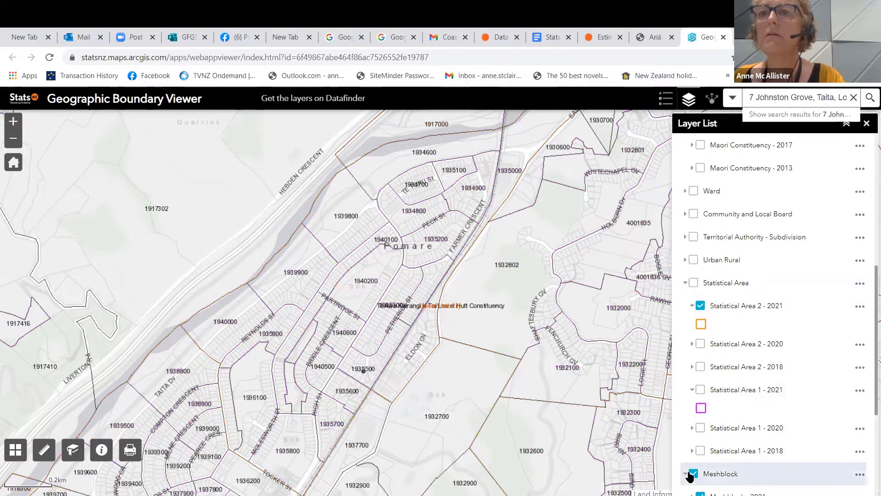
{"action": "left_click", "coordinate": [693, 473]}
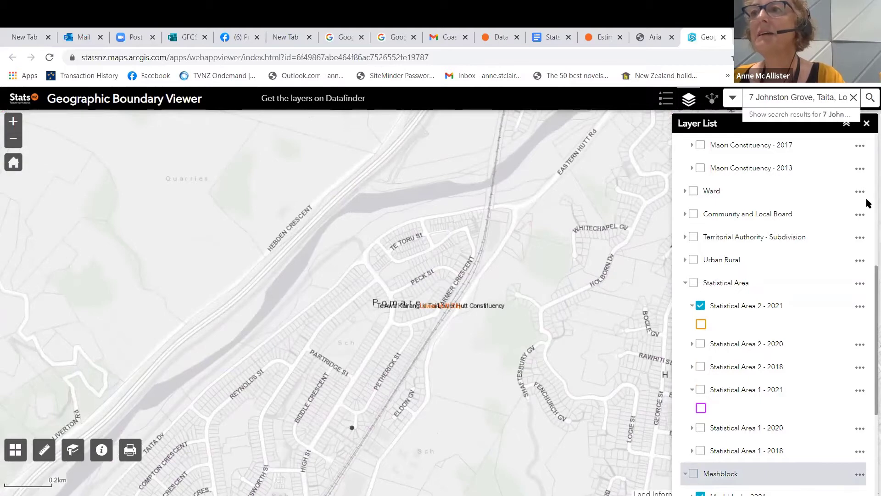
{"action": "scroll", "coordinate": [866, 192], "scroll_direction": "up", "scroll_amount": 3}
{"action": "scroll", "coordinate": [866, 153], "scroll_direction": "up", "scroll_amount": 4}
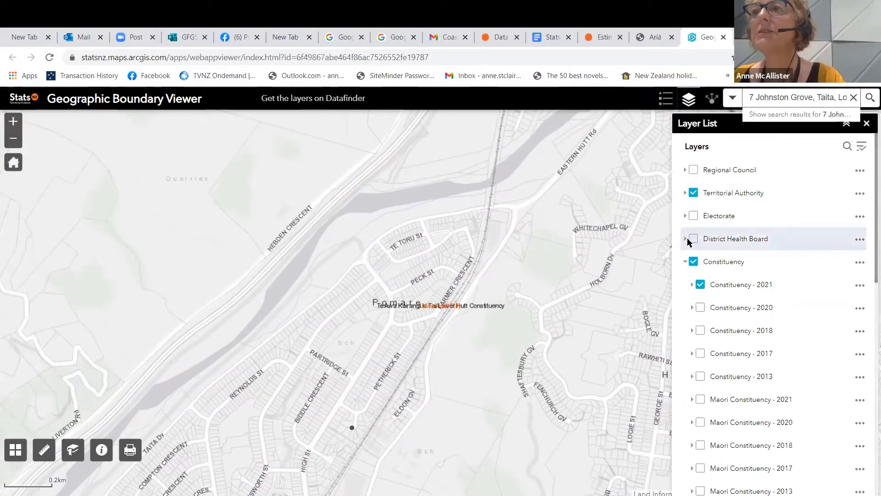
{"action": "left_click", "coordinate": [686, 240]}
Step: Show District Health Boards 2015 boundaries, zoom out around Taita three times, then return to Word
{"action": "left_click", "coordinate": [694, 238]}
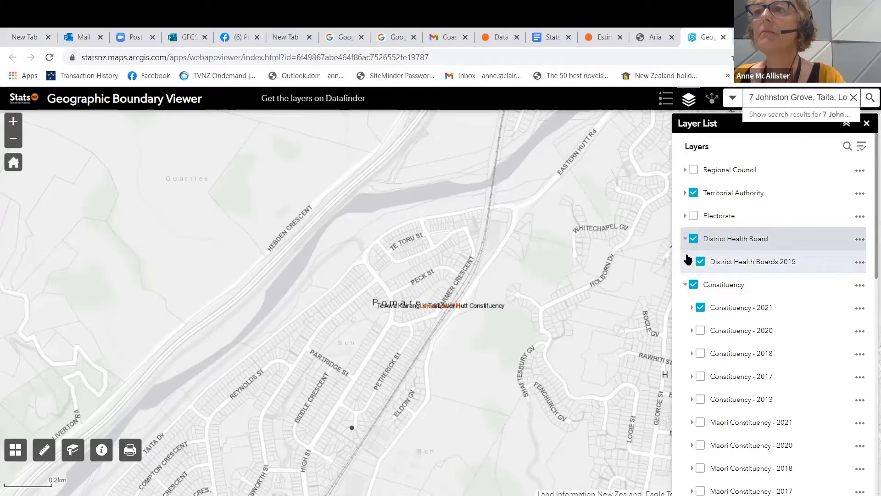
{"action": "left_click", "coordinate": [690, 261]}
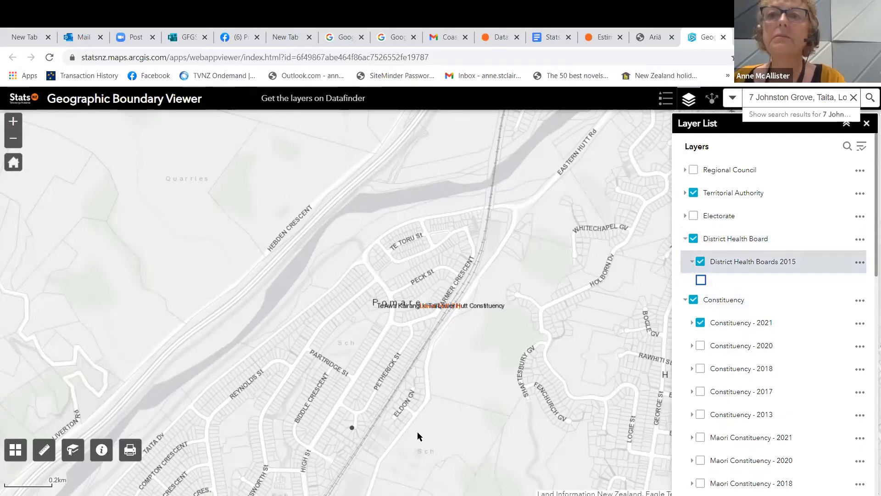
{"action": "left_click", "coordinate": [13, 140]}
{"action": "left_click", "coordinate": [13, 142]}
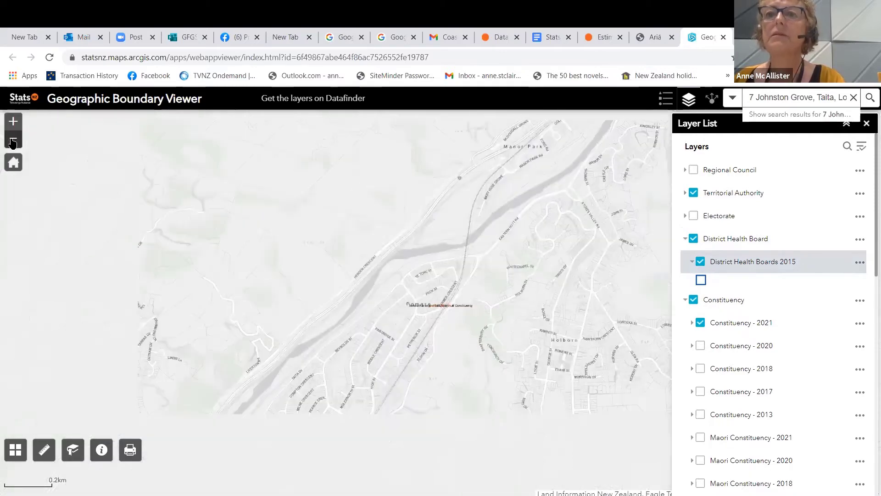
{"action": "left_click", "coordinate": [13, 142]}
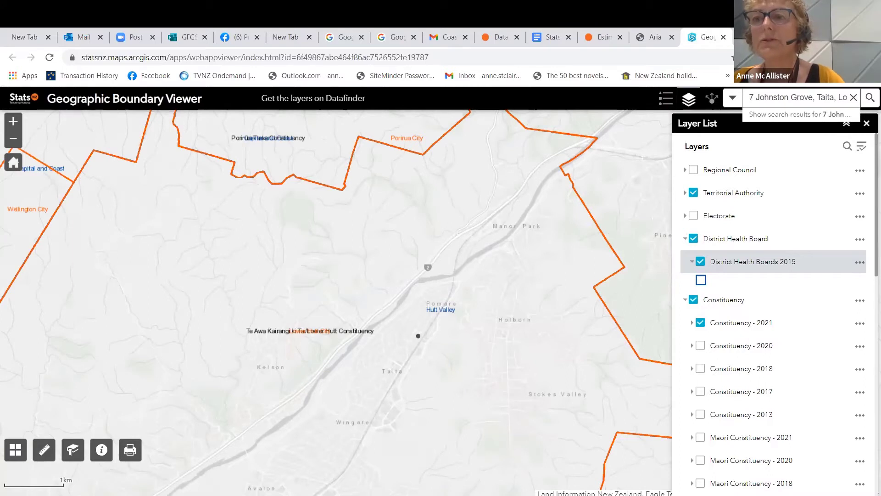
{"action": "mouse_move", "coordinate": [465, 495]}
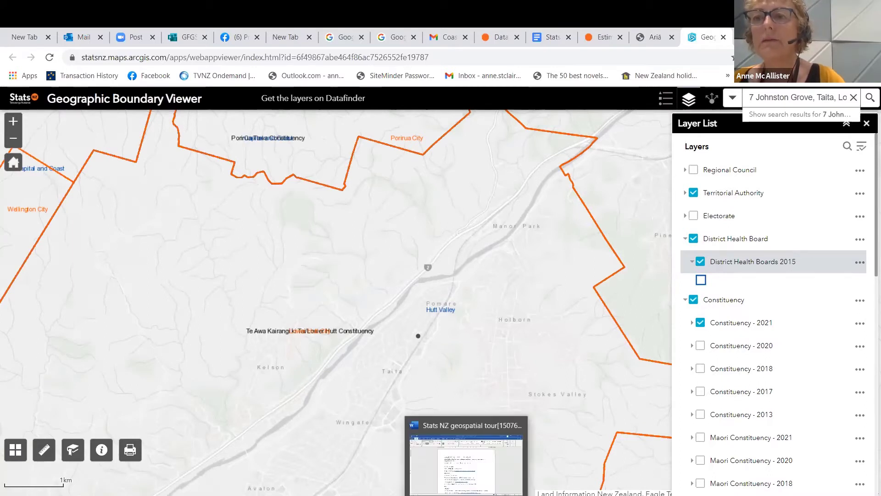
{"action": "left_click", "coordinate": [475, 479]}
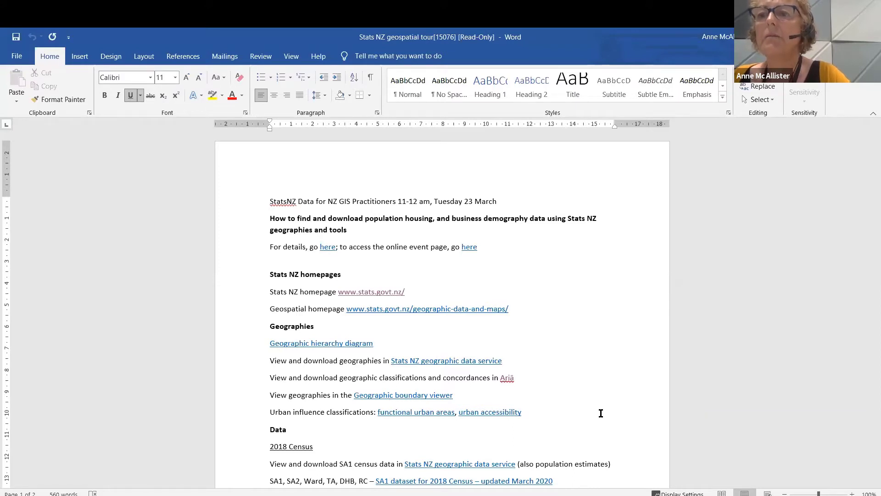
Step: Follow the 'functional urban areas' link from the Word link list
{"action": "triple_click", "coordinate": [396, 413]}
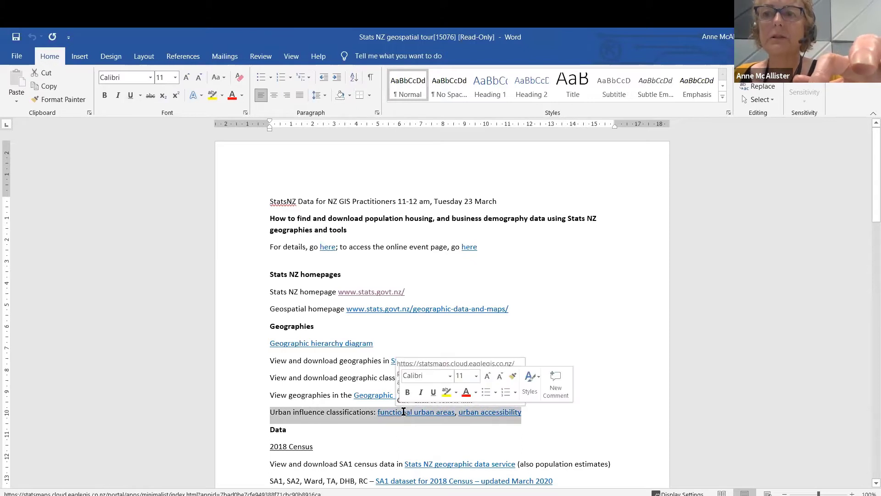
{"action": "left_click", "coordinate": [403, 412]}
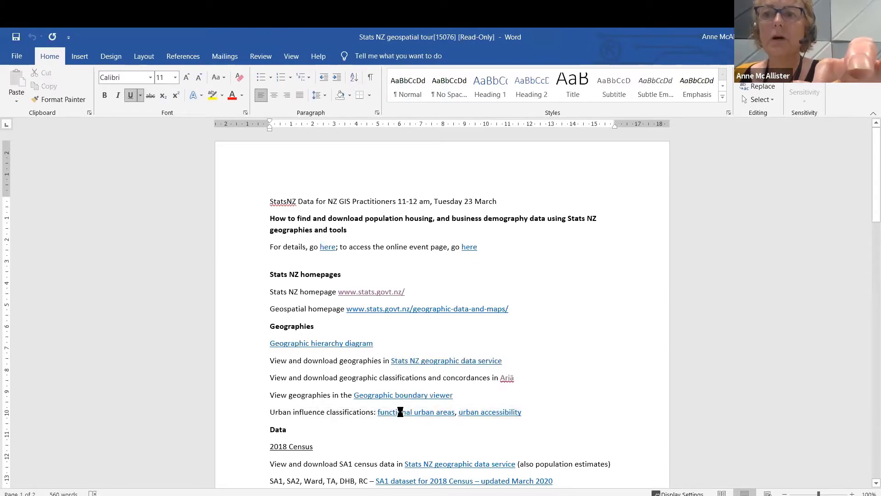
{"action": "left_click", "coordinate": [401, 412], "text": "ctrl"}
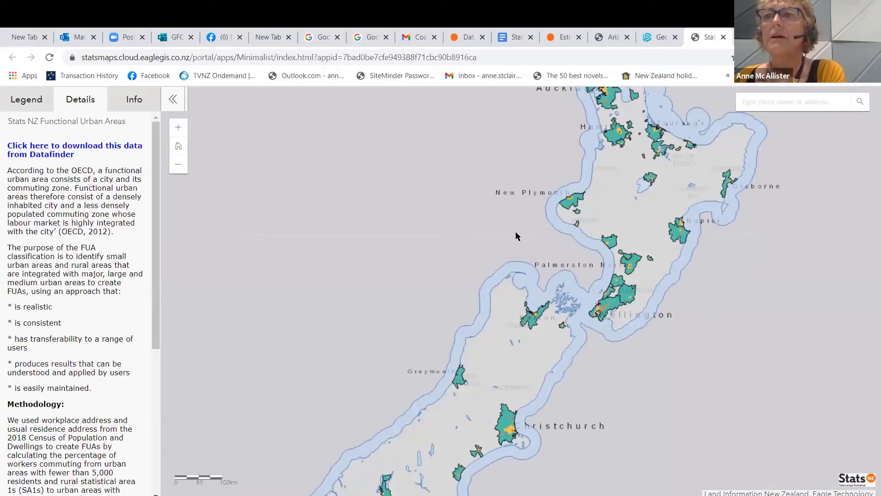
Step: Pan to the upper North Island and zoom in twice around Auckland
{"action": "left_click_drag", "start_coordinate": [517, 237], "coordinate": [350, 373]}
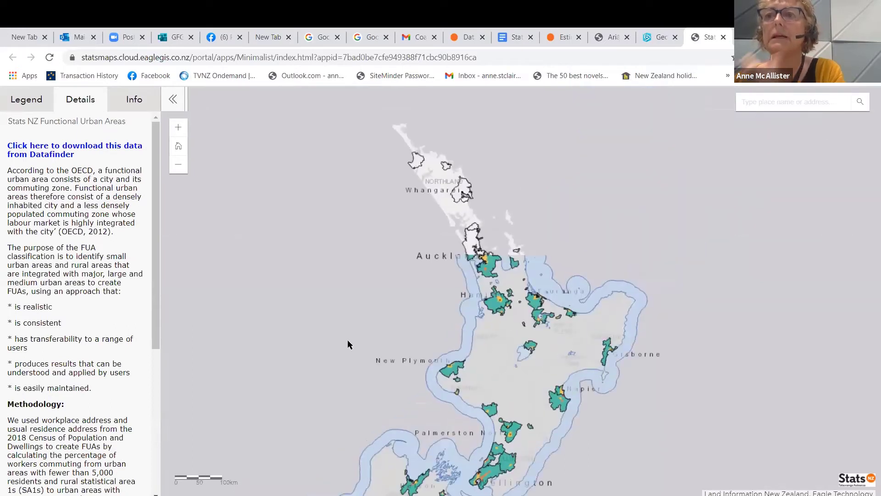
{"action": "left_click_drag", "start_coordinate": [299, 299], "coordinate": [288, 335]}
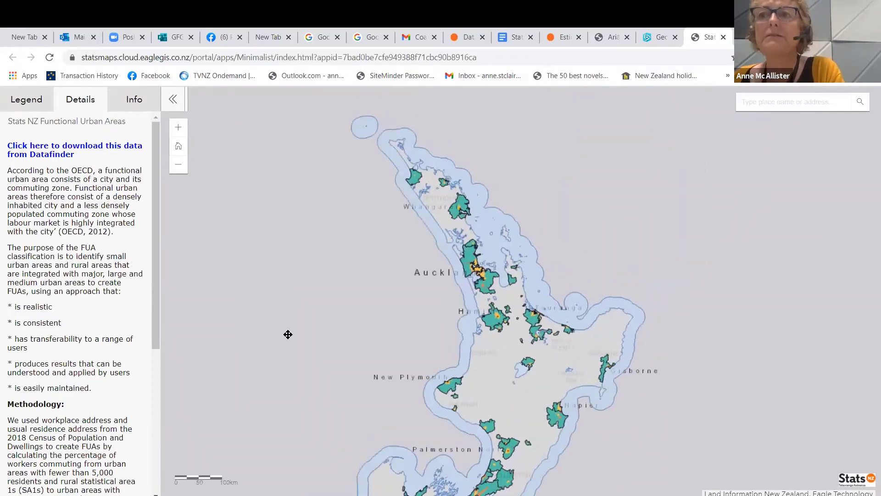
{"action": "left_click", "coordinate": [179, 128]}
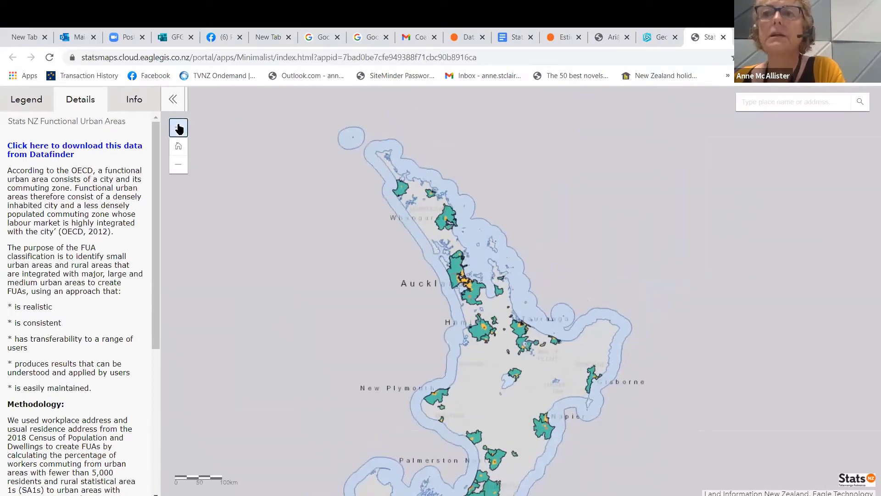
{"action": "left_click_drag", "start_coordinate": [299, 215], "coordinate": [345, 292]}
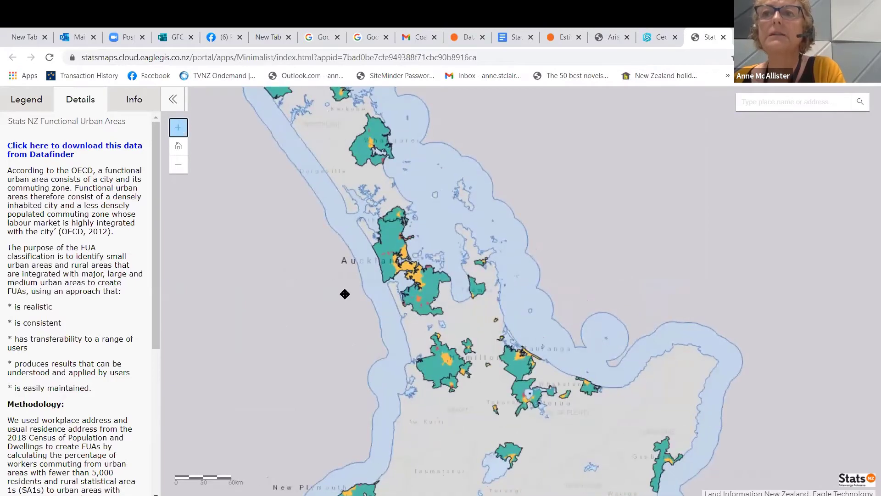
{"action": "left_click", "coordinate": [178, 128]}
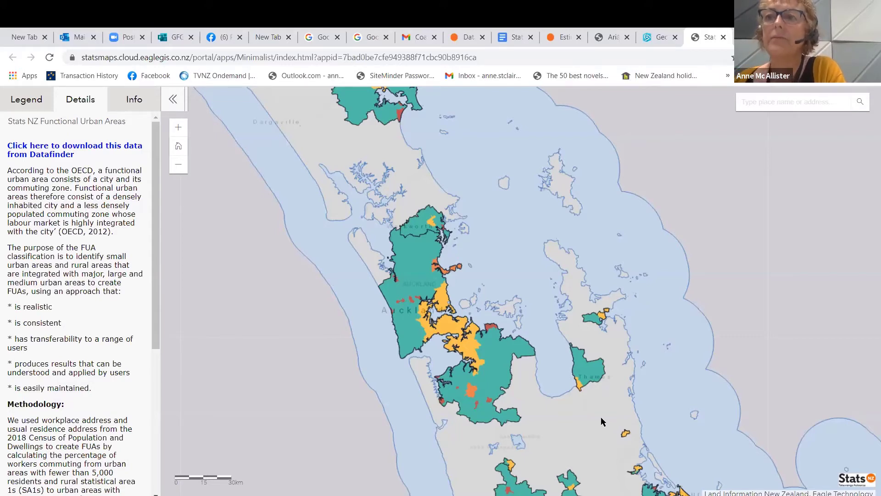
Step: Pan the map south past Hamilton, Rotorua and Hawke's Bay to Palmerston North
{"action": "key", "text": "Down"}
{"action": "key", "text": "Down"}
{"action": "key", "text": "Down"}
{"action": "key", "text": "Down"}
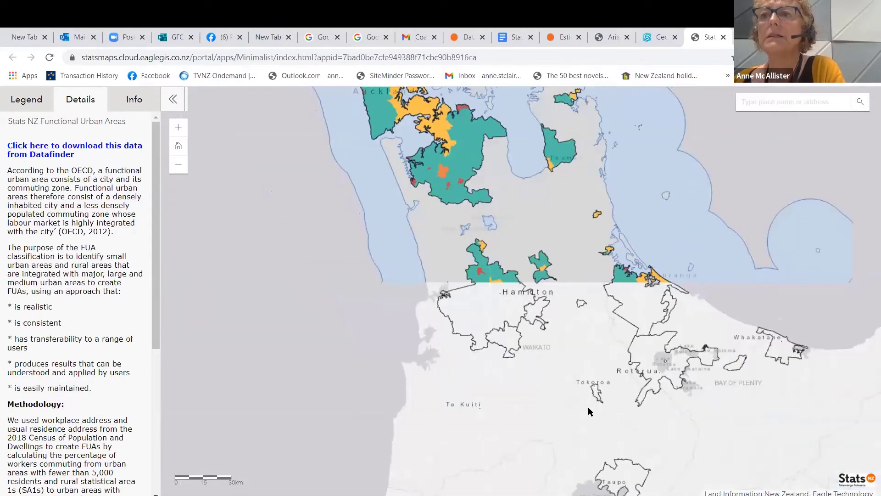
{"action": "key", "text": "Right"}
{"action": "key", "text": "Right"}
{"action": "key", "text": "Right"}
{"action": "key", "text": "Down"}
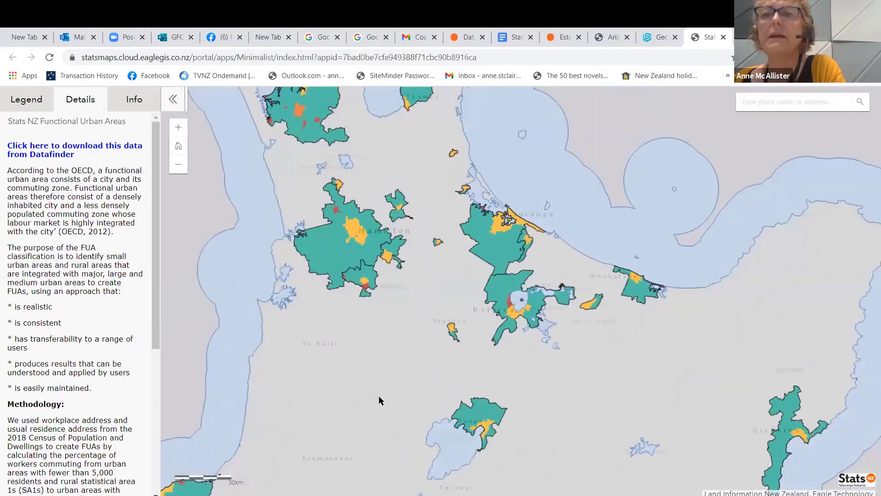
{"action": "left_click_drag", "start_coordinate": [404, 409], "coordinate": [434, 421]}
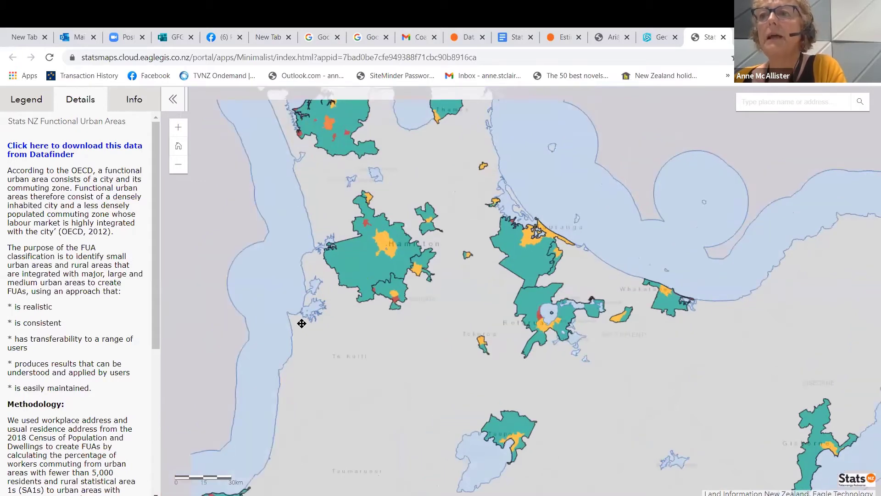
{"action": "key", "text": "Right"}
{"action": "key", "text": "Right"}
{"action": "key", "text": "Right"}
{"action": "key", "text": "Down"}
{"action": "key", "text": "Down"}
{"action": "left_click_drag", "start_coordinate": [413, 345], "coordinate": [496, 191]}
{"action": "left_click_drag", "start_coordinate": [412, 360], "coordinate": [513, 257]}
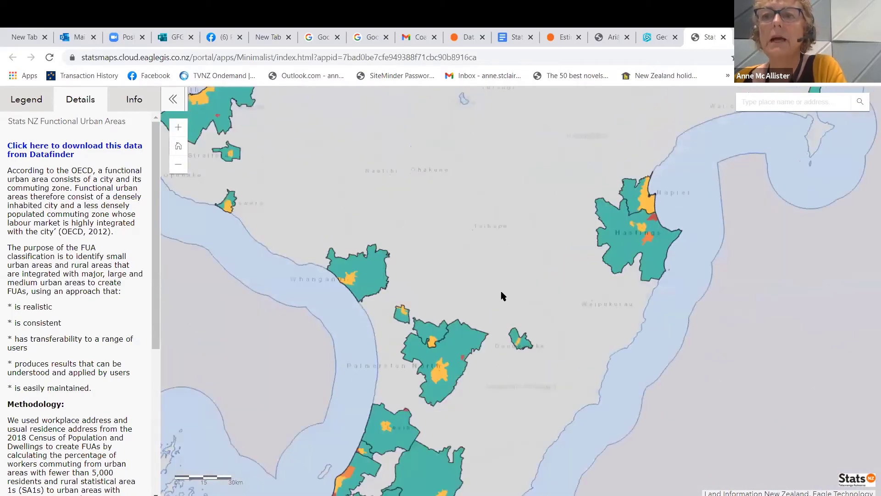
Step: Centre and zoom into the Wellington region up to Levin, then switch back to Word
{"action": "left_click_drag", "start_coordinate": [443, 275], "coordinate": [505, 170]}
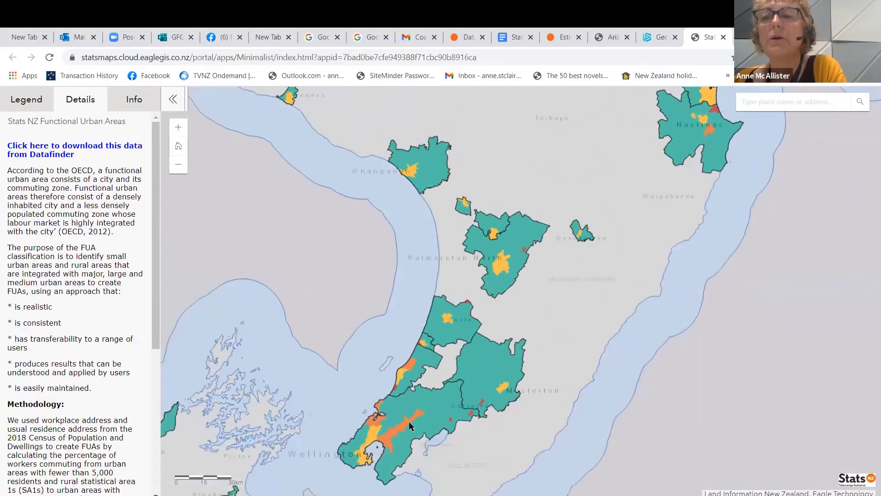
{"action": "left_click_drag", "start_coordinate": [409, 421], "coordinate": [431, 354]}
{"action": "left_click", "coordinate": [178, 129]}
{"action": "left_click_drag", "start_coordinate": [411, 381], "coordinate": [520, 251]}
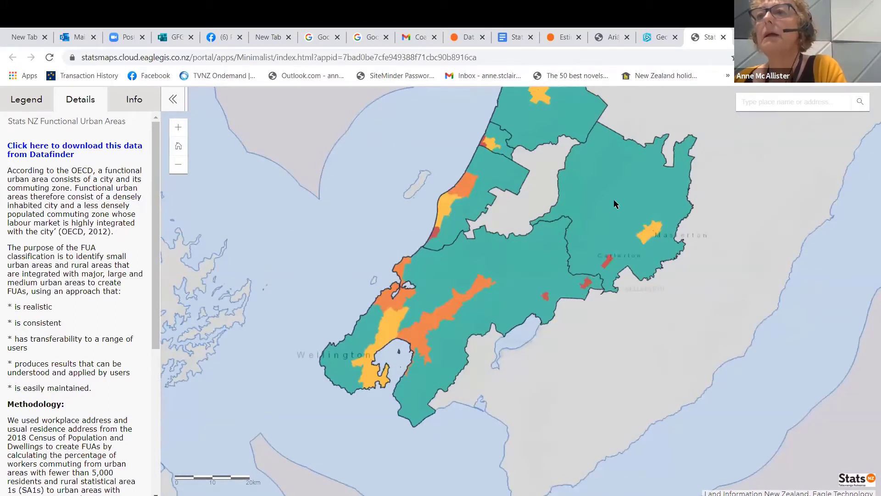
{"action": "left_click_drag", "start_coordinate": [612, 213], "coordinate": [623, 225]}
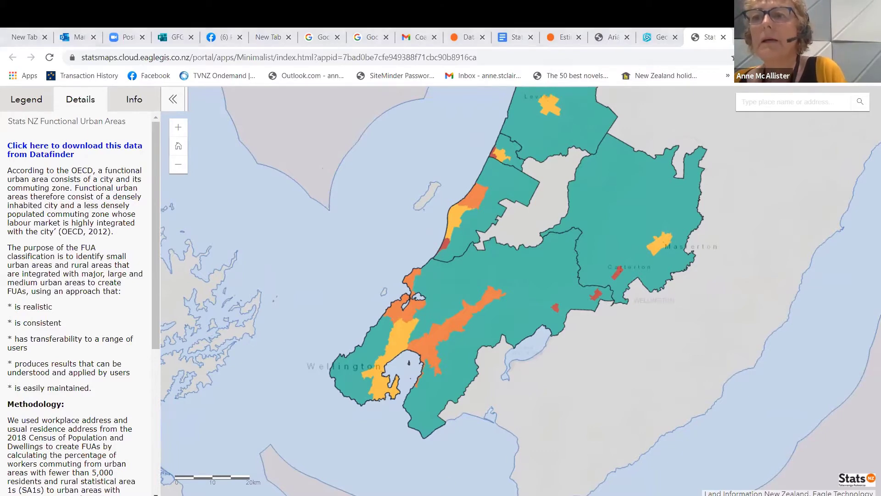
{"action": "key", "text": "alt+Tab"}
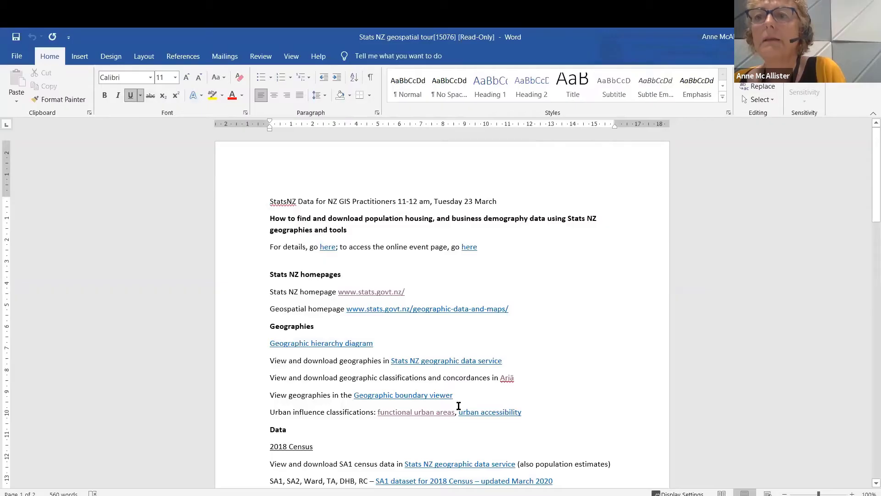
Step: Follow the 'urban accessibility' link in the Word document
{"action": "left_click", "coordinate": [496, 412], "text": "ctrl"}
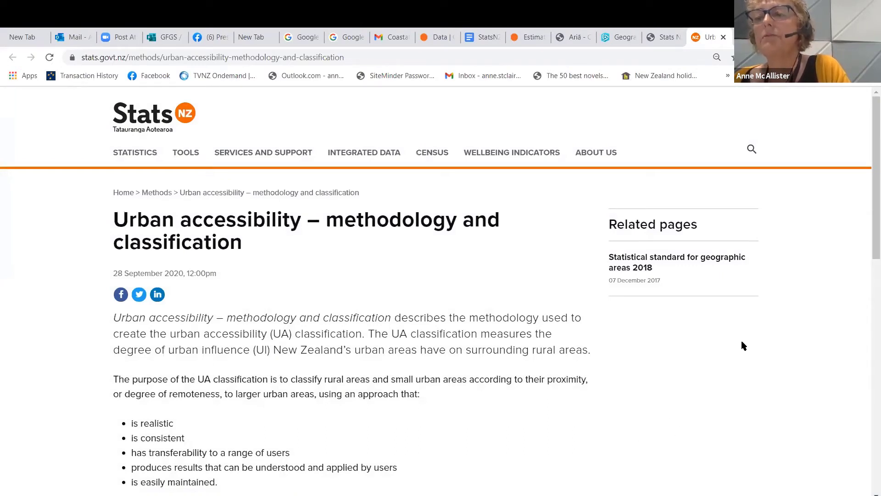
Step: Open the Urban accessibility methodology and classification PDF and maximise the Acrobat window
{"action": "left_click_drag", "start_coordinate": [608, 446], "coordinate": [582, 411]}
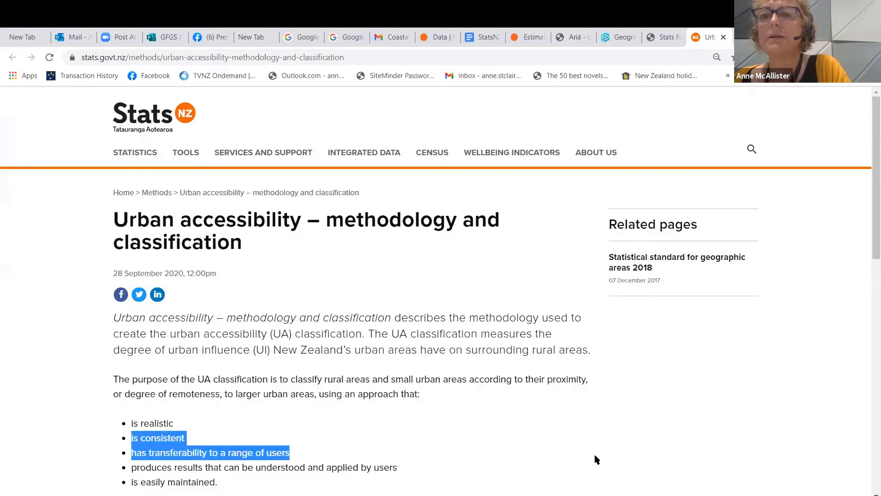
{"action": "left_click", "coordinate": [635, 447]}
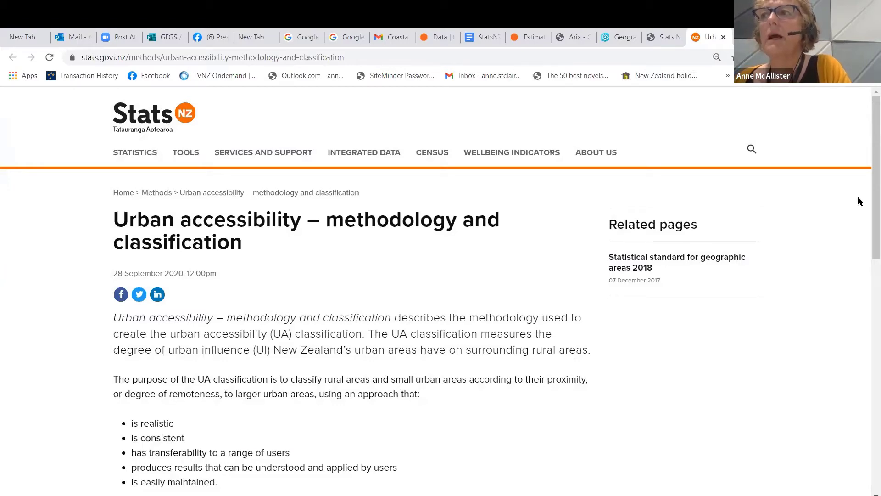
{"action": "scroll", "coordinate": [868, 233], "scroll_direction": "down", "scroll_amount": 3}
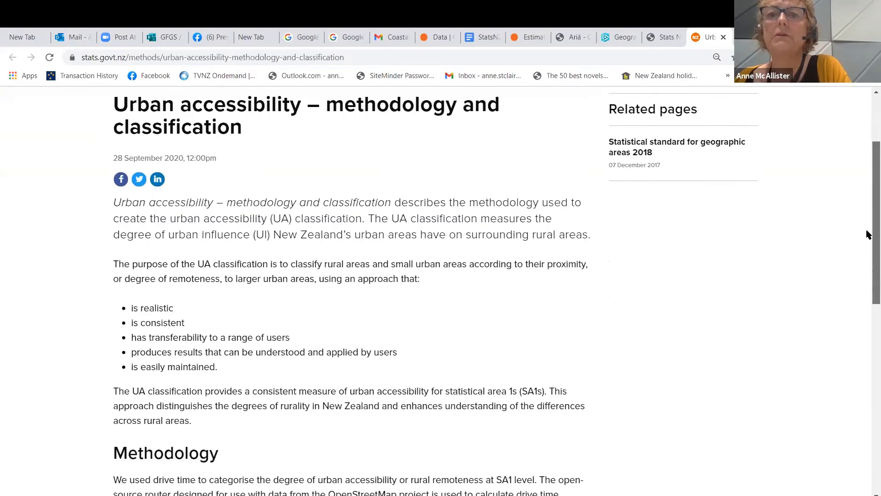
{"action": "scroll", "coordinate": [868, 234], "scroll_direction": "down", "scroll_amount": 5}
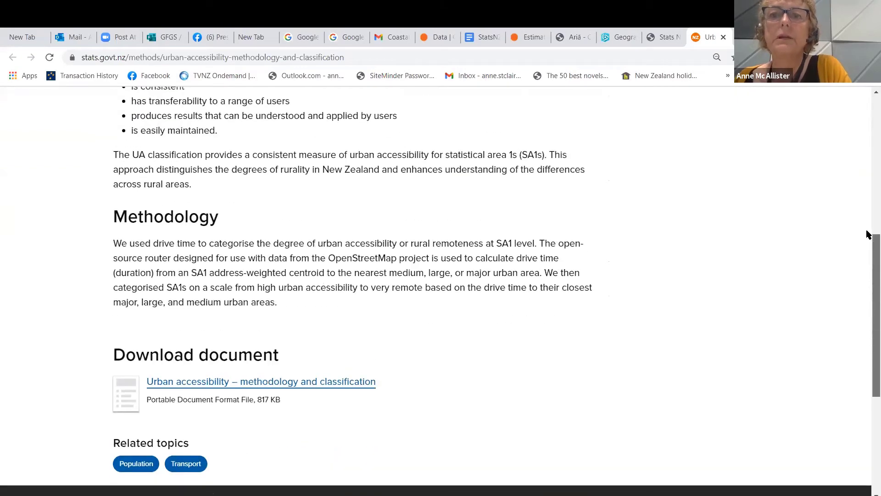
{"action": "scroll", "coordinate": [869, 235], "scroll_direction": "up", "scroll_amount": 1}
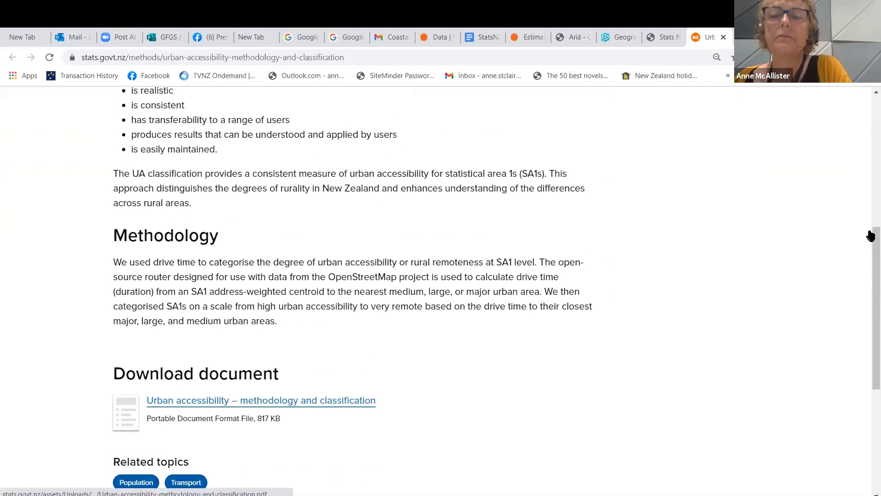
{"action": "left_click", "coordinate": [207, 404]}
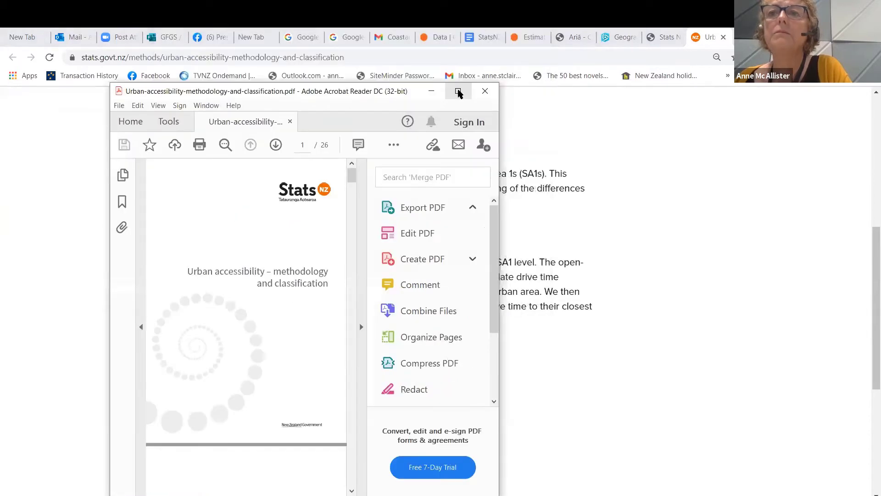
{"action": "left_click", "coordinate": [457, 92]}
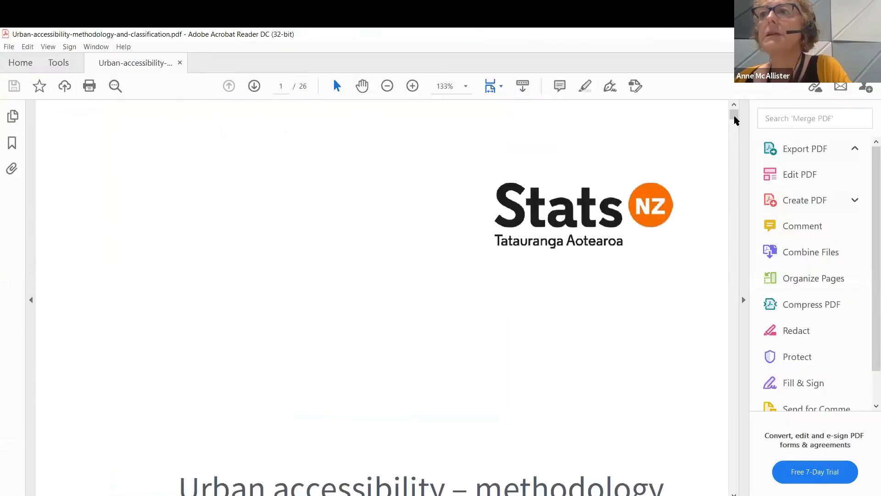
Step: Zoom page 21 out to fit the national urban accessibility map and Chatham Islands inset
{"action": "left_click_drag", "start_coordinate": [735, 118], "coordinate": [760, 210]}
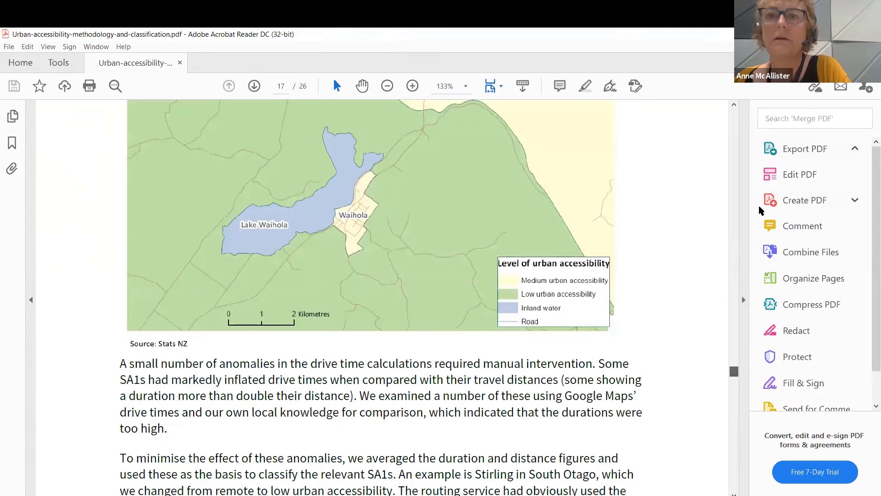
{"action": "left_click_drag", "start_coordinate": [760, 210], "coordinate": [703, 419]}
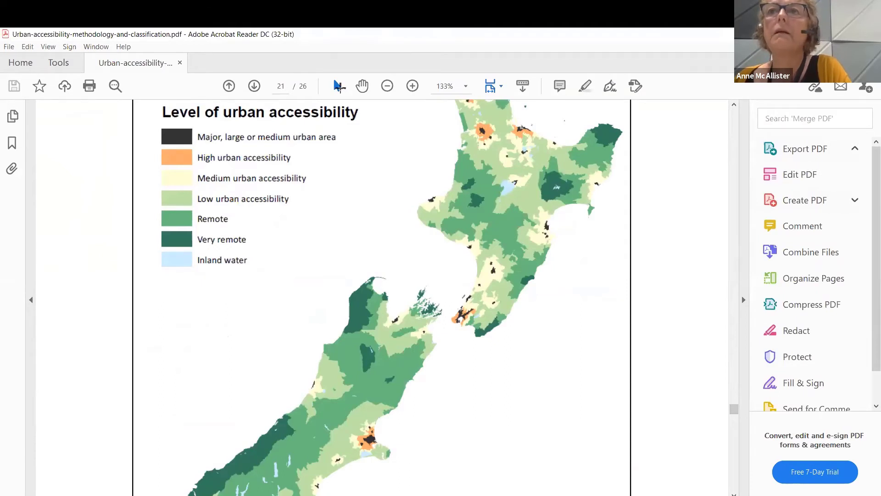
{"action": "left_click_drag", "start_coordinate": [403, 185], "coordinate": [409, 199]}
{"action": "scroll", "coordinate": [409, 198], "scroll_direction": "down", "scroll_amount": 1}
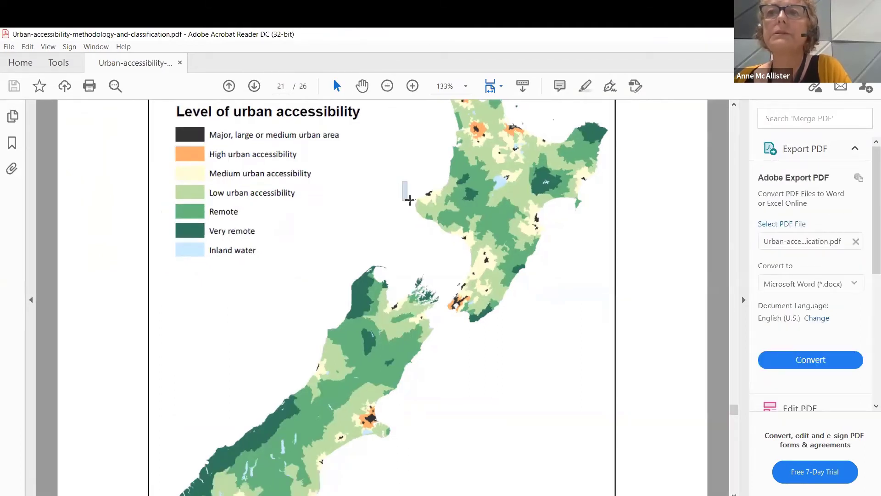
{"action": "left_click", "coordinate": [387, 86]}
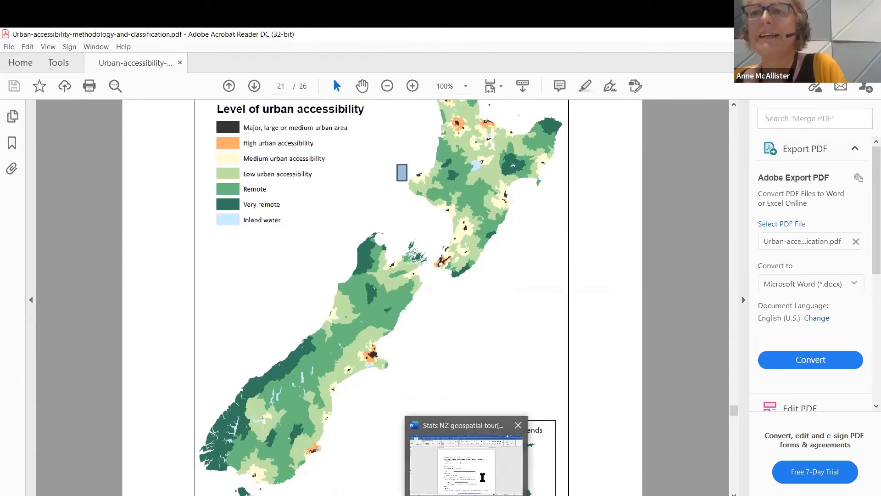
{"action": "left_click", "coordinate": [482, 476]}
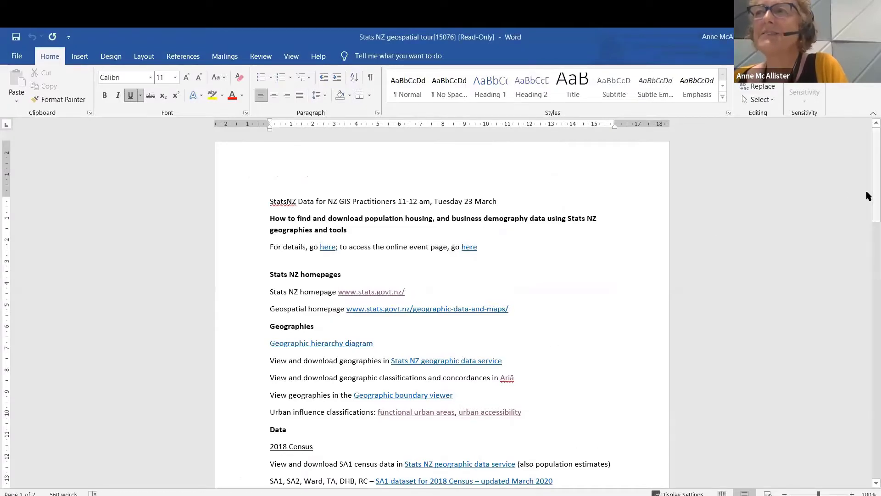
Step: Glance at the Functional Urban Areas map in Chrome, then open Word's Geospatial homepage link
{"action": "left_click_drag", "start_coordinate": [868, 201], "coordinate": [868, 217]}
{"action": "scroll", "coordinate": [293, 391], "scroll_direction": "up", "scroll_amount": 1}
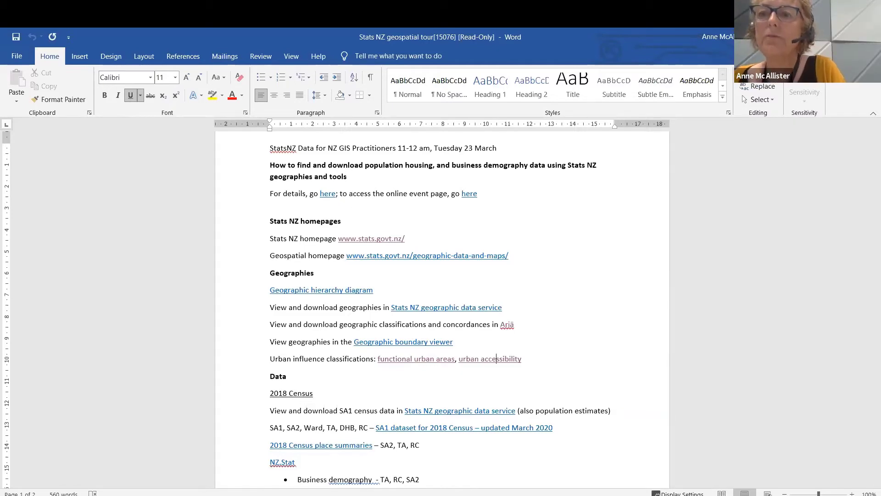
{"action": "key", "text": "alt+Tab"}
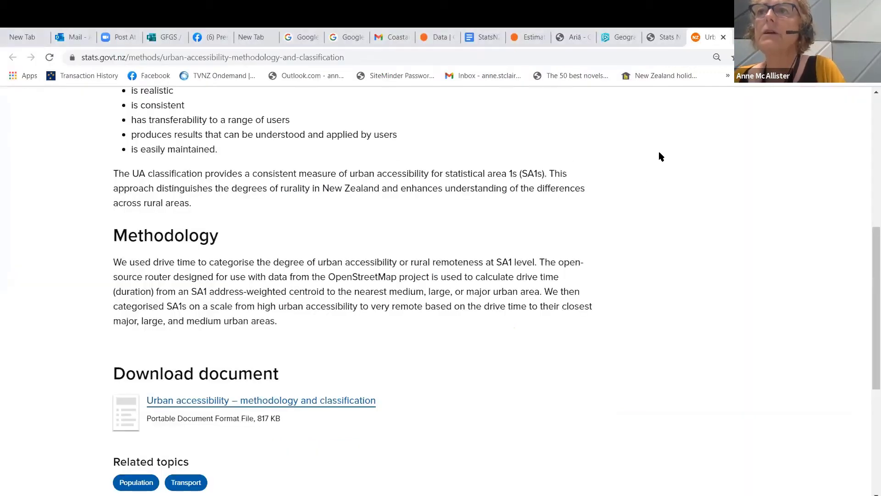
{"action": "left_click", "coordinate": [666, 36]}
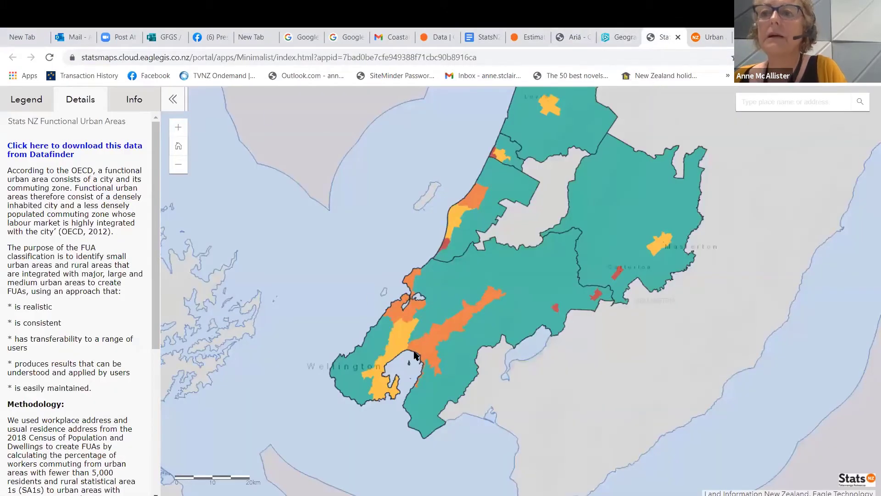
{"action": "key", "text": "alt+Tab"}
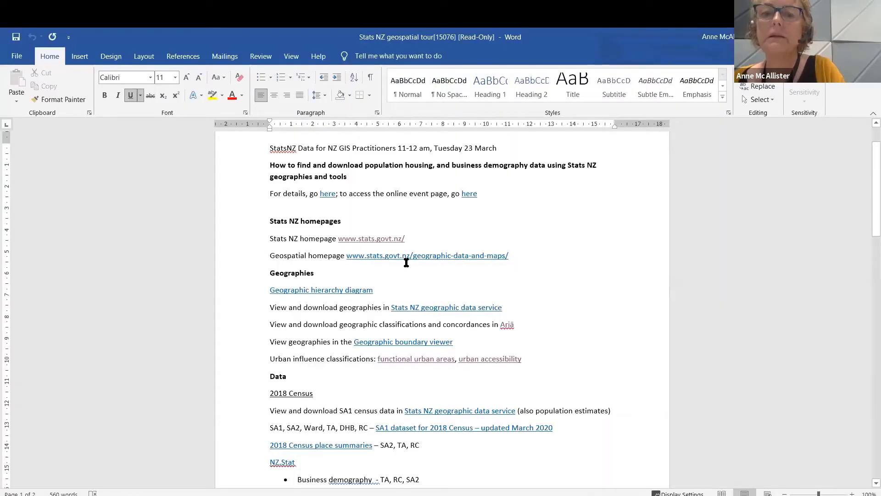
{"action": "left_click", "coordinate": [444, 256], "text": "ctrl"}
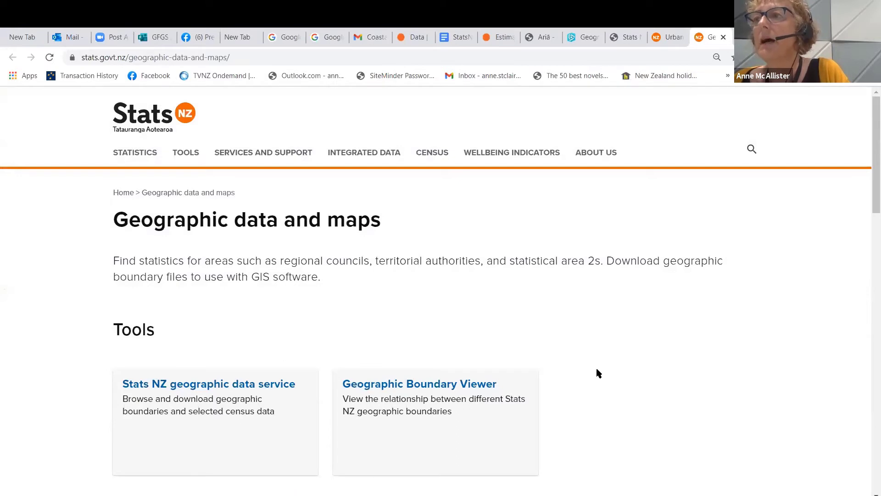
Step: From Publications, open the 'Geographic boundaries annual release: As at 1 January 2021' page
{"action": "scroll", "coordinate": [869, 213], "scroll_direction": "down", "scroll_amount": 1}
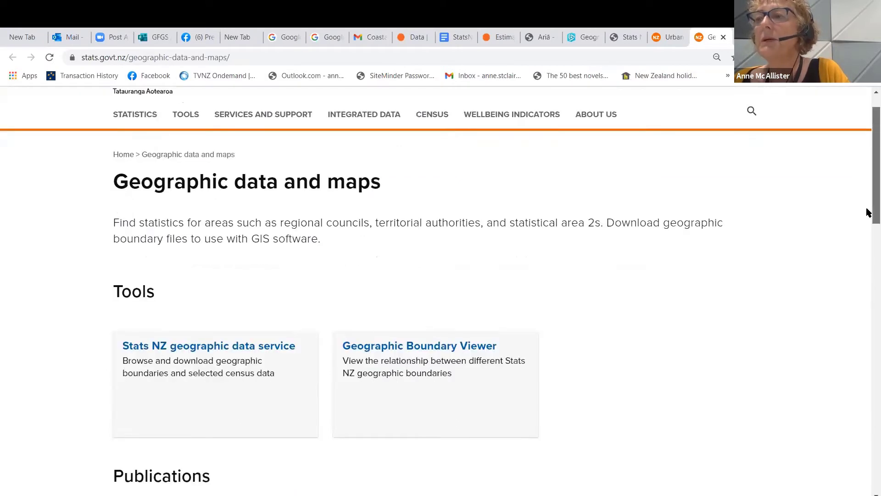
{"action": "scroll", "coordinate": [868, 216], "scroll_direction": "down", "scroll_amount": 1}
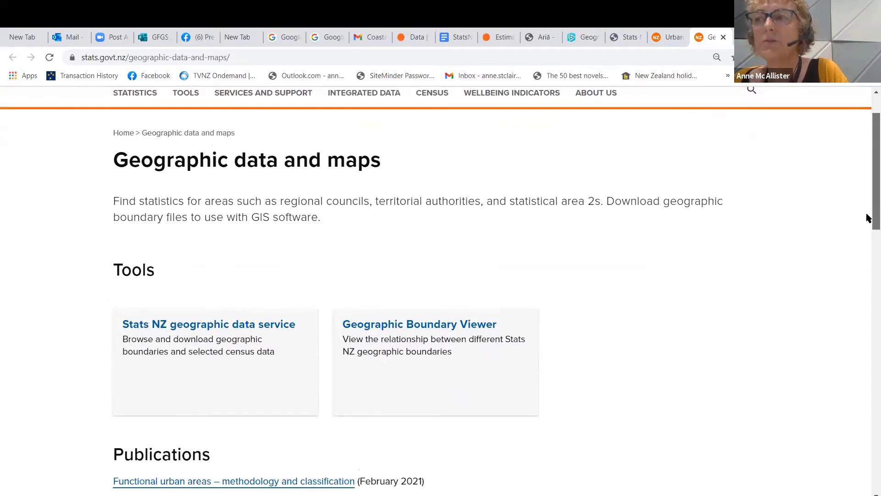
{"action": "scroll", "coordinate": [868, 223], "scroll_direction": "down", "scroll_amount": 1}
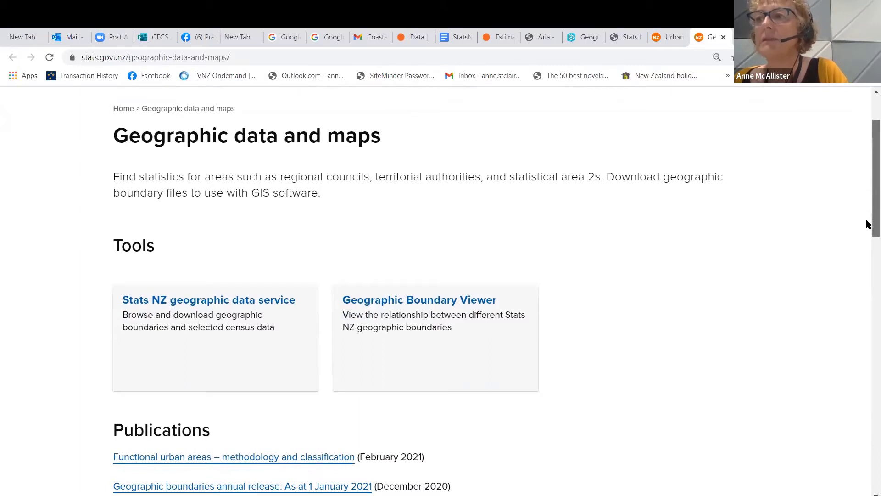
{"action": "scroll", "coordinate": [868, 225], "scroll_direction": "down", "scroll_amount": 3}
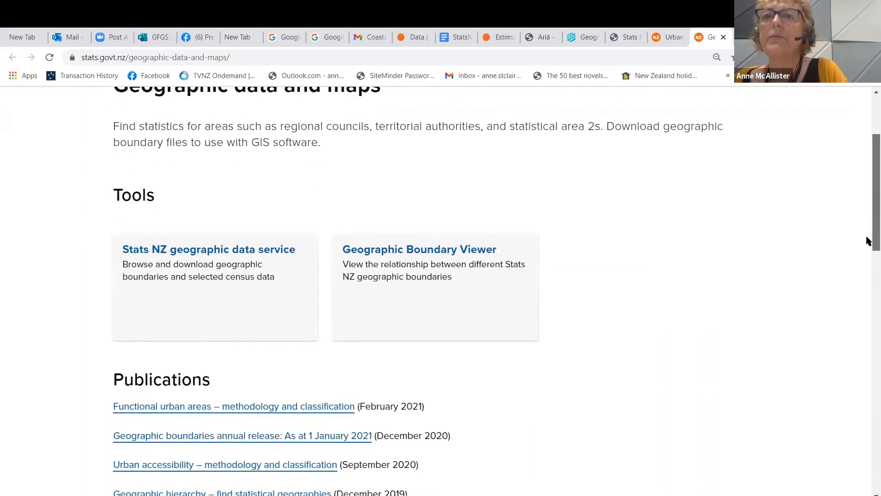
{"action": "scroll", "coordinate": [868, 241], "scroll_direction": "up", "scroll_amount": 1}
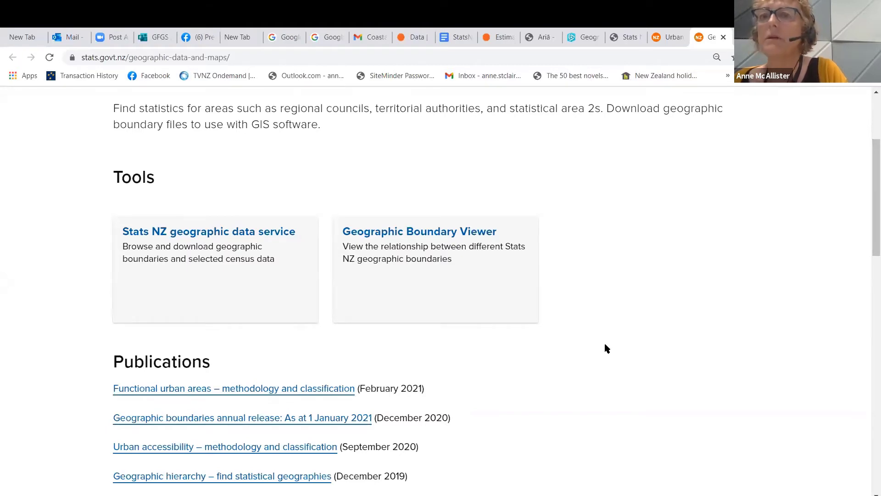
{"action": "scroll", "coordinate": [868, 241], "scroll_direction": "down", "scroll_amount": 8}
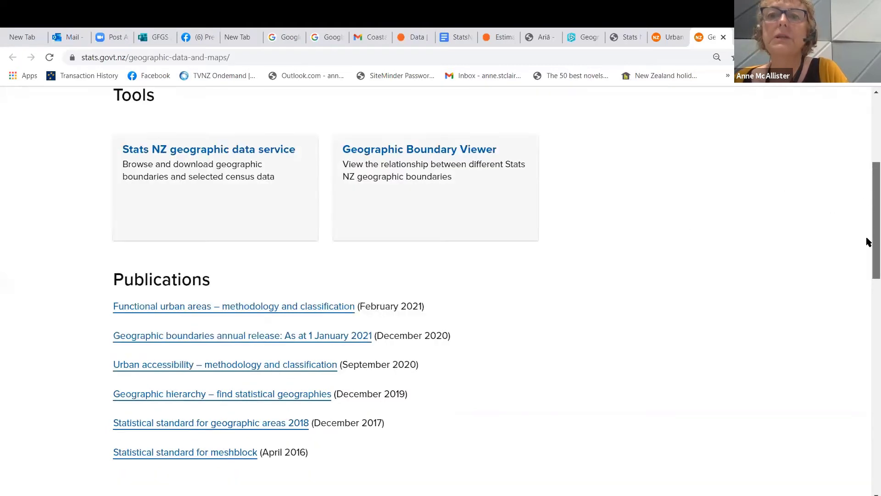
{"action": "scroll", "coordinate": [868, 242], "scroll_direction": "down", "scroll_amount": 2}
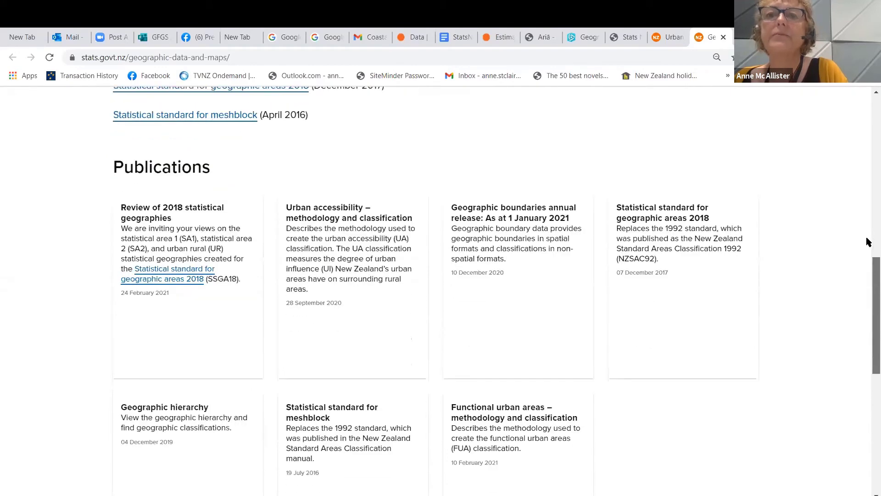
{"action": "scroll", "coordinate": [490, 228], "scroll_direction": "up", "scroll_amount": 1}
{"action": "left_click", "coordinate": [491, 227]}
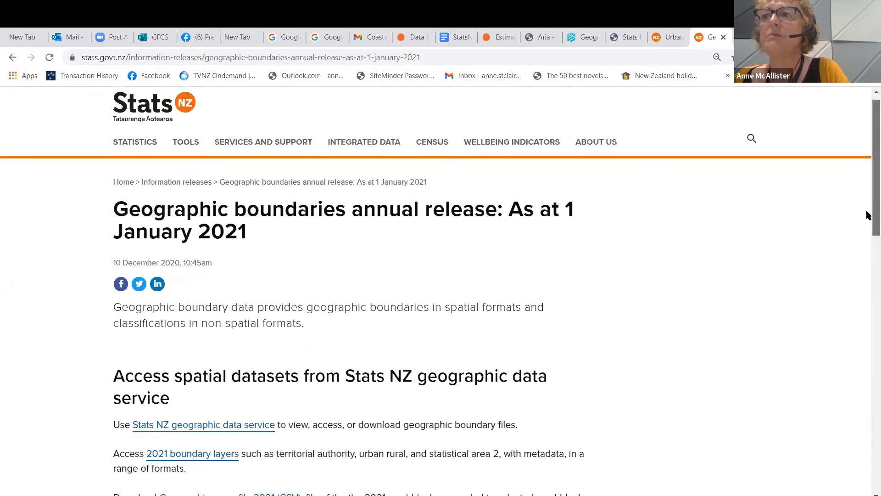
Step: Skim the annual release page, then return to the Word link list
{"action": "scroll", "coordinate": [868, 215], "scroll_direction": "down", "scroll_amount": 4}
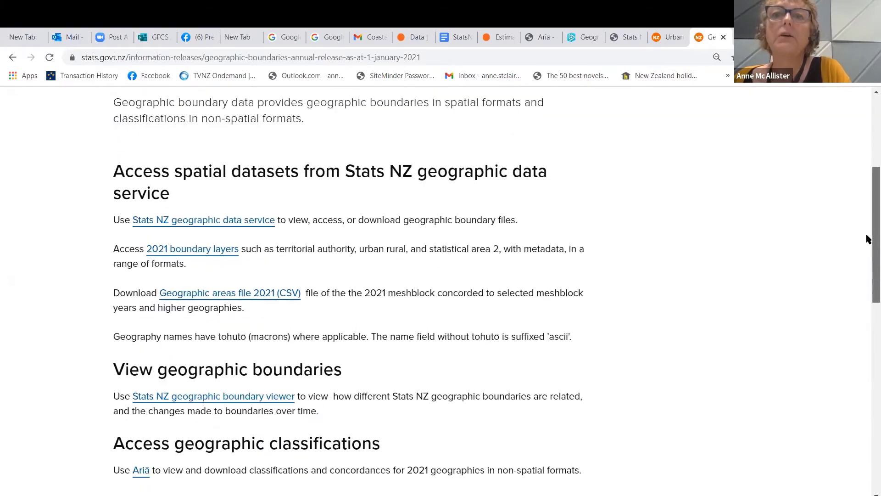
{"action": "scroll", "coordinate": [868, 239], "scroll_direction": "down", "scroll_amount": 1}
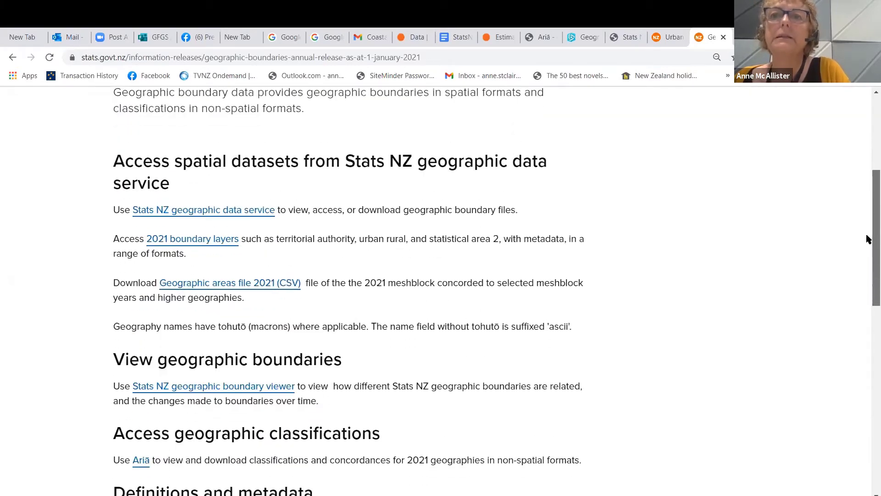
{"action": "scroll", "coordinate": [868, 239], "scroll_direction": "up", "scroll_amount": 1}
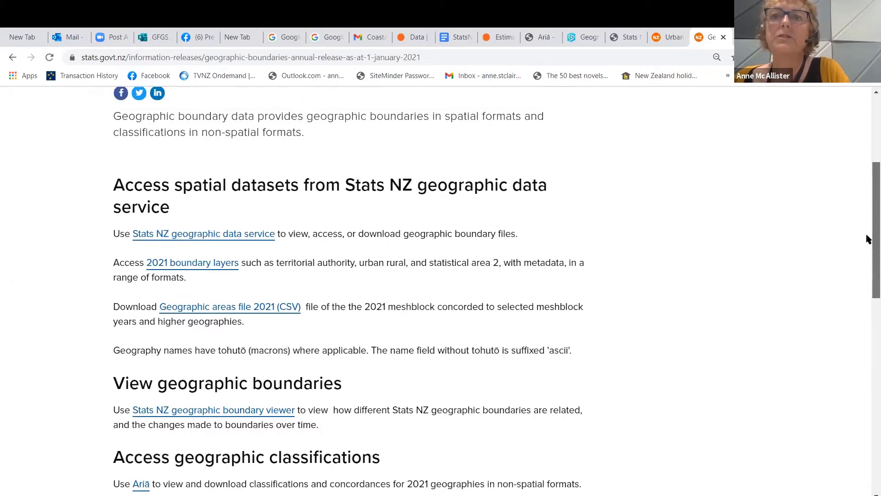
{"action": "scroll", "coordinate": [204, 324], "scroll_direction": "up", "scroll_amount": 1}
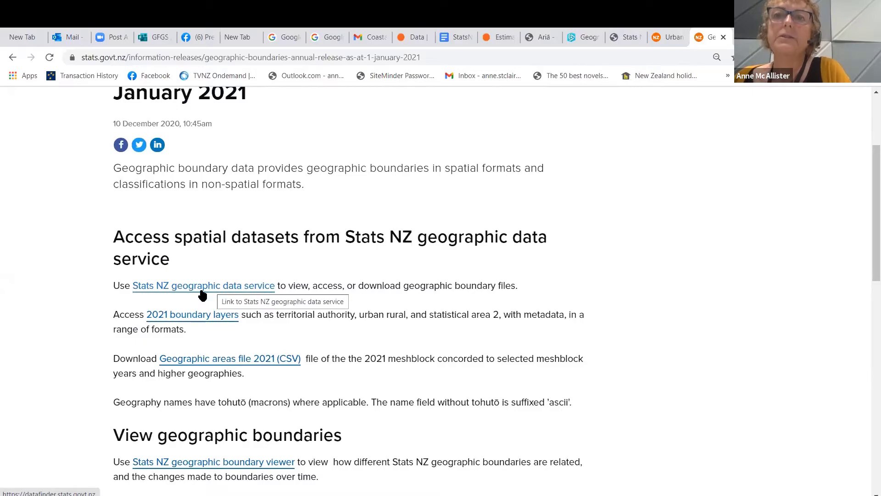
{"action": "key", "text": "alt+Tab"}
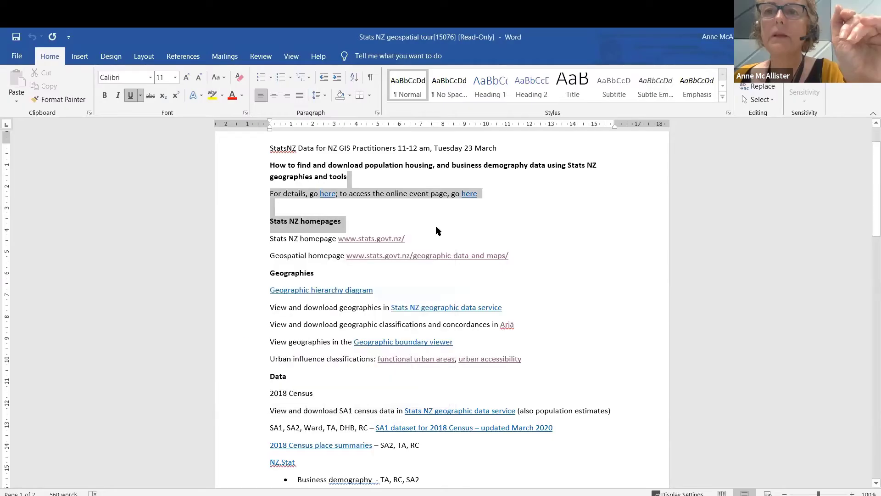
Step: Follow the Word link 'SA1 dataset for 2018 Census – updated March 2020'
{"action": "left_click", "coordinate": [551, 376]}
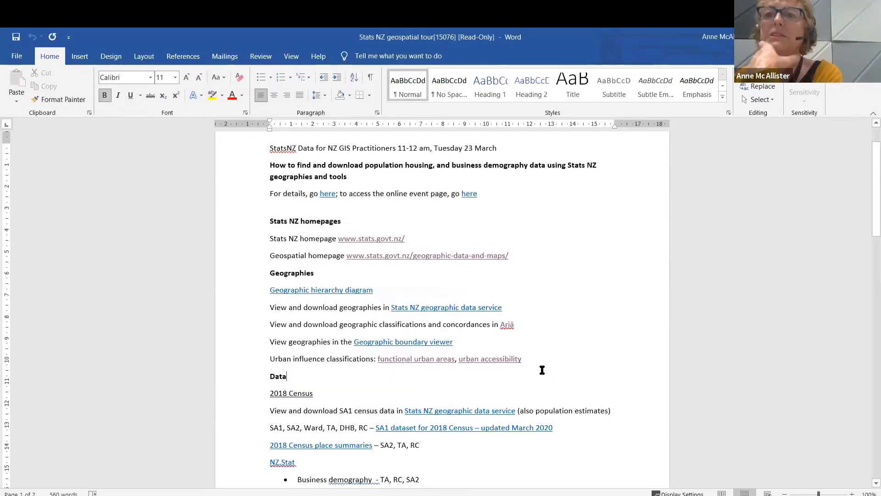
{"action": "left_click", "coordinate": [419, 429], "text": "ctrl"}
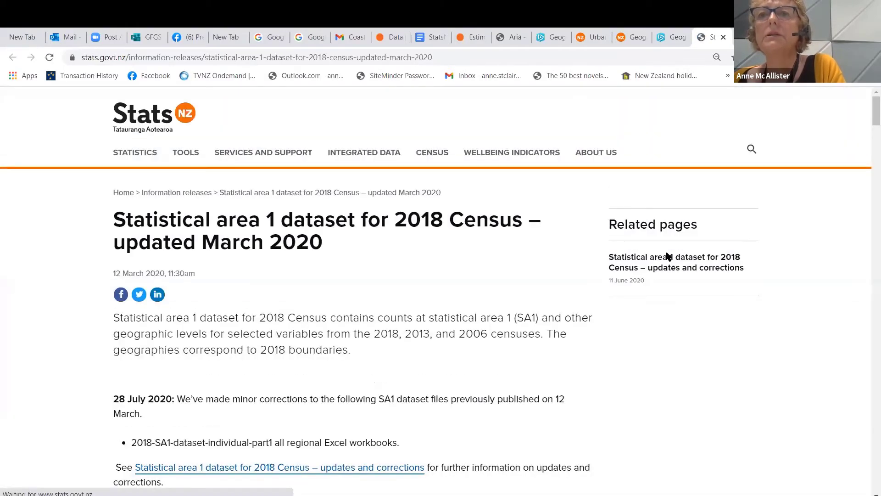
Step: Review the SA1 dataset's regional zip downloads, highlight the Waikato line, and show the Census menu
{"action": "scroll", "coordinate": [869, 124], "scroll_direction": "down", "scroll_amount": 3}
{"action": "scroll", "coordinate": [869, 111], "scroll_direction": "up", "scroll_amount": 4}
{"action": "scroll", "coordinate": [869, 131], "scroll_direction": "down", "scroll_amount": 7}
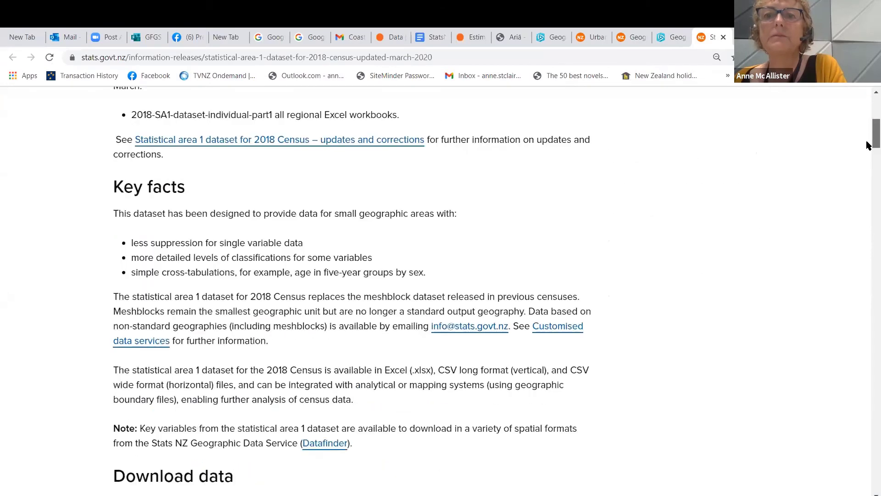
{"action": "scroll", "coordinate": [869, 145], "scroll_direction": "down", "scroll_amount": 3}
{"action": "left_click_drag", "start_coordinate": [869, 142], "coordinate": [869, 163]}
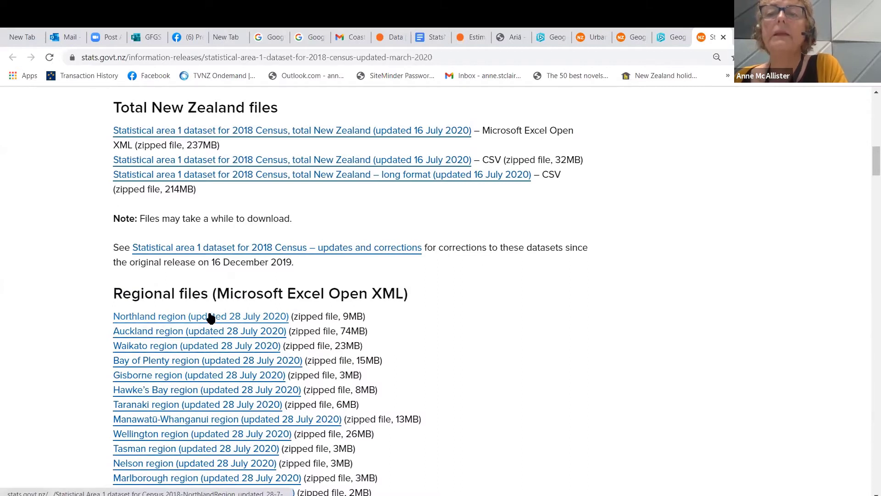
{"action": "triple_click", "coordinate": [486, 345]}
{"action": "left_click_drag", "start_coordinate": [869, 159], "coordinate": [869, 99]}
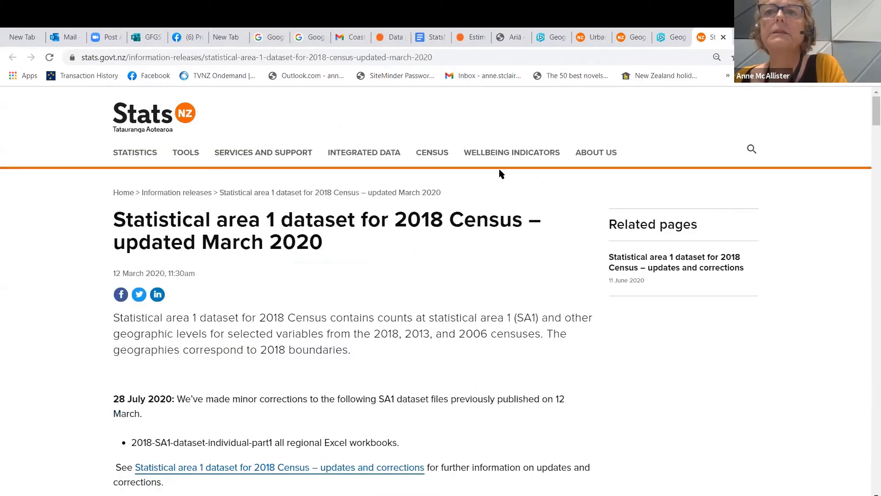
{"action": "left_click", "coordinate": [438, 156]}
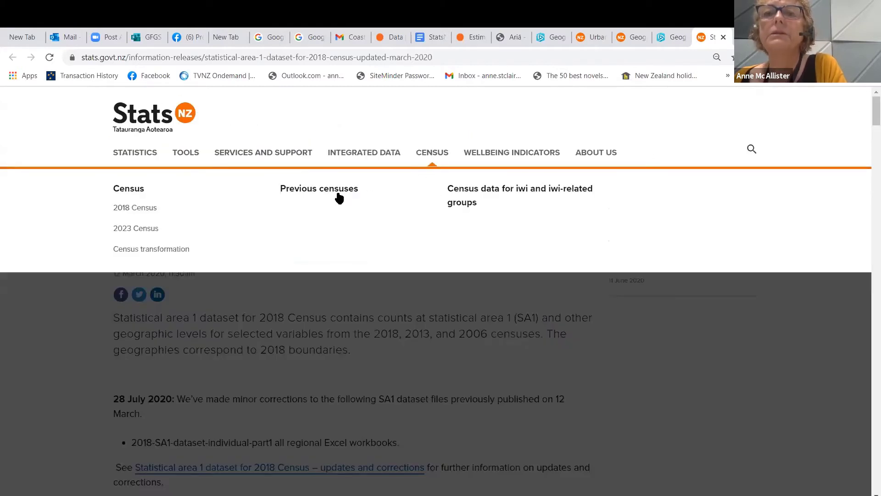
Step: Open the 2018 Census page and follow its '2018 Census place summaries' link
{"action": "left_click", "coordinate": [134, 209]}
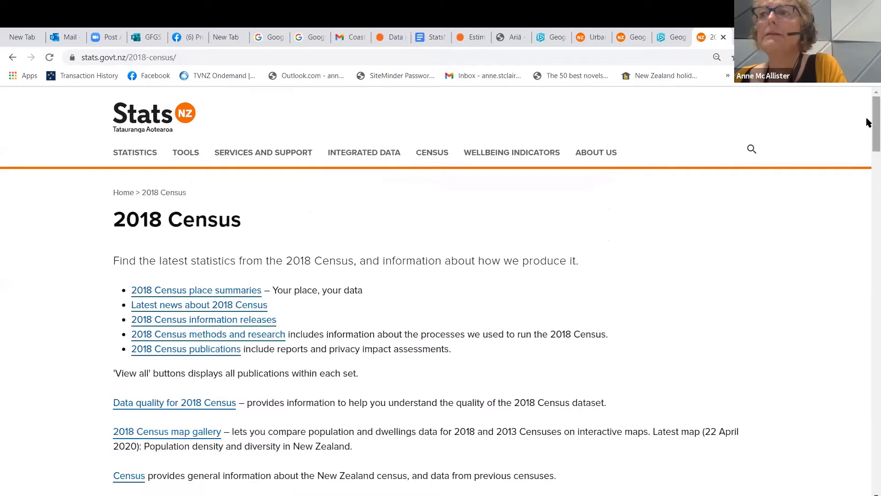
{"action": "left_click_drag", "start_coordinate": [869, 128], "coordinate": [868, 232]}
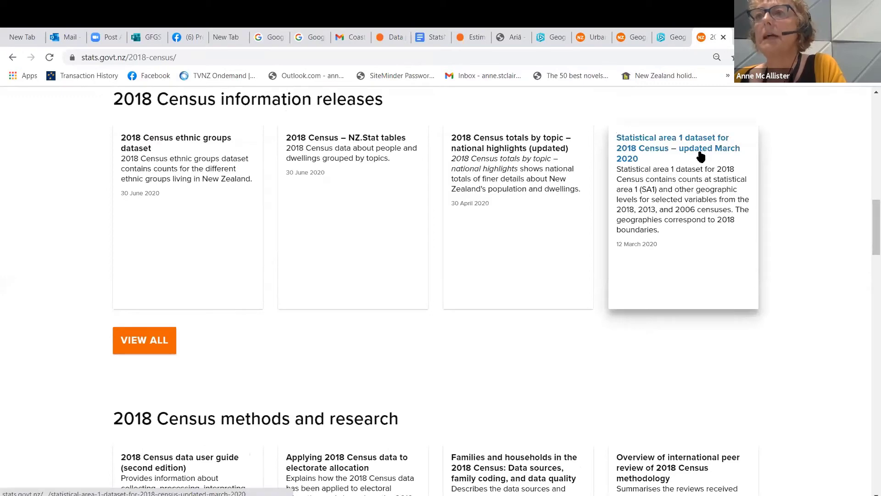
{"action": "left_click_drag", "start_coordinate": [868, 230], "coordinate": [848, 126]}
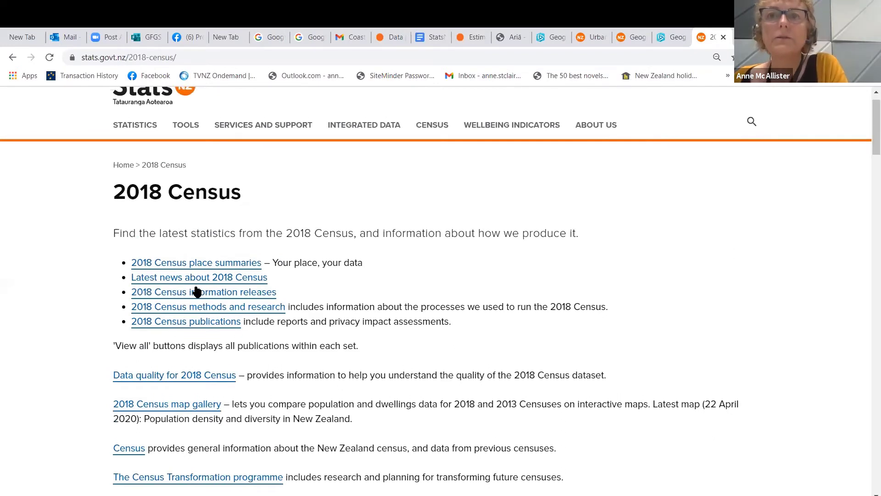
{"action": "left_click", "coordinate": [207, 267]}
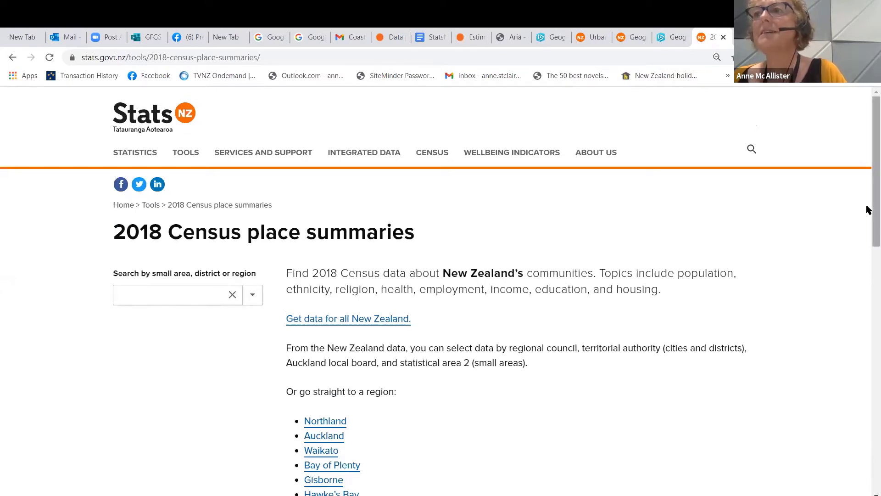
Step: Enter 'taita' in the 'Search by small area, district or region' box
{"action": "scroll", "coordinate": [868, 210], "scroll_direction": "down", "scroll_amount": 3}
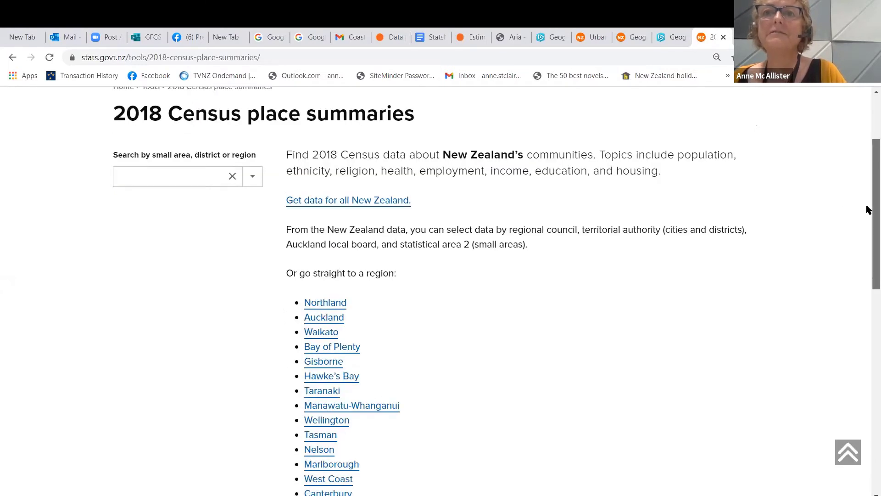
{"action": "scroll", "coordinate": [207, 205], "scroll_direction": "up", "scroll_amount": 1}
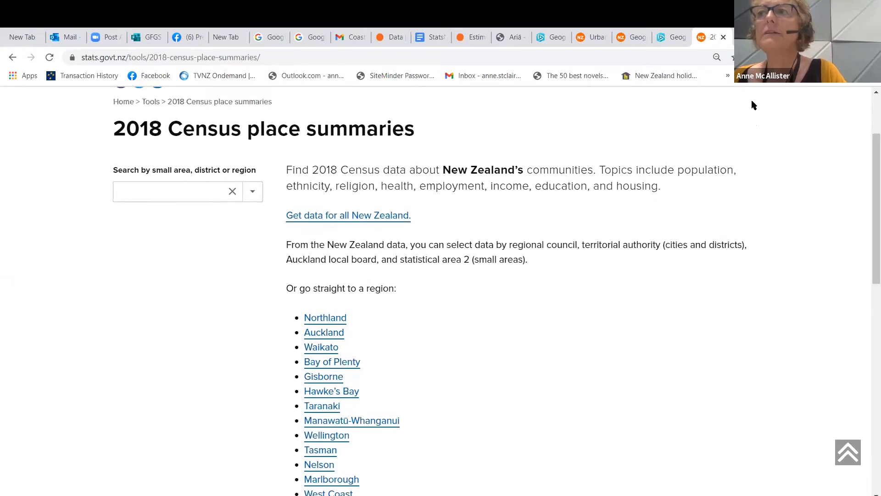
{"action": "mouse_move", "coordinate": [868, 172]}
{"action": "left_mouse_down"}
{"action": "mouse_move", "coordinate": [868, 142]}
{"action": "mouse_move", "coordinate": [868, 247]}
{"action": "mouse_move", "coordinate": [867, 202]}
{"action": "mouse_move", "coordinate": [851, 177]}
{"action": "left_mouse_up"}
{"action": "left_click", "coordinate": [180, 226]}
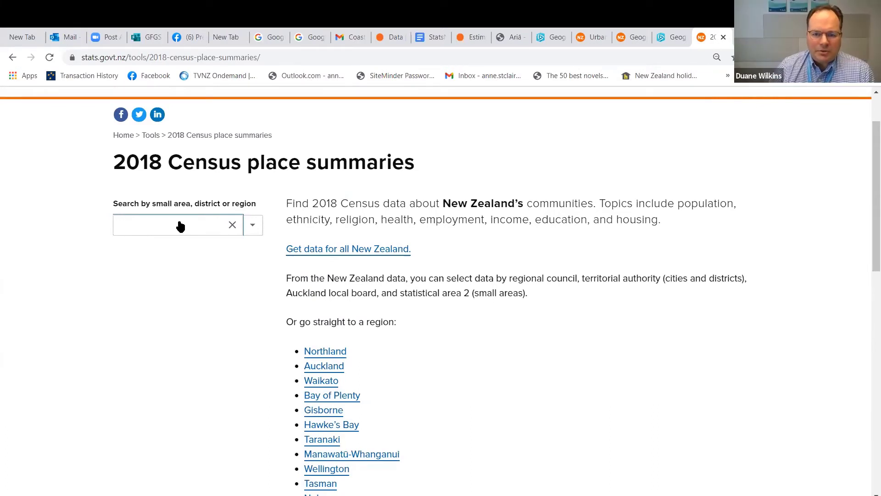
{"action": "type", "text": "t"}
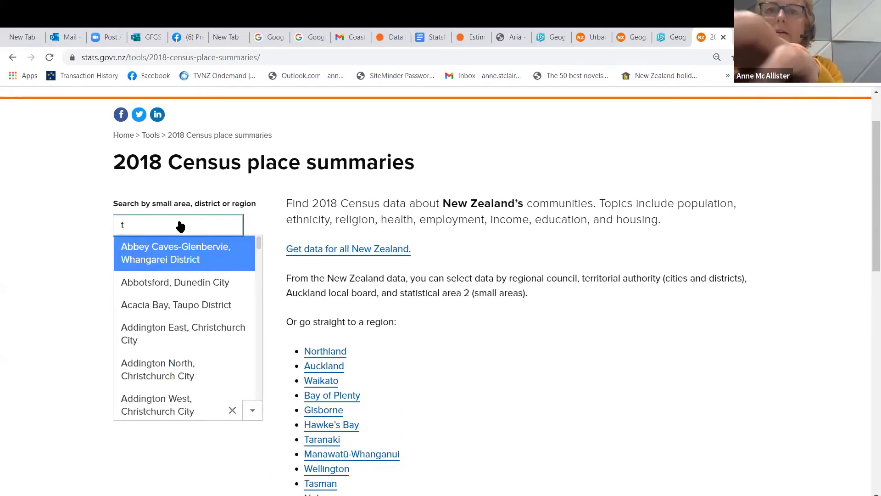
{"action": "type", "text": "aita"}
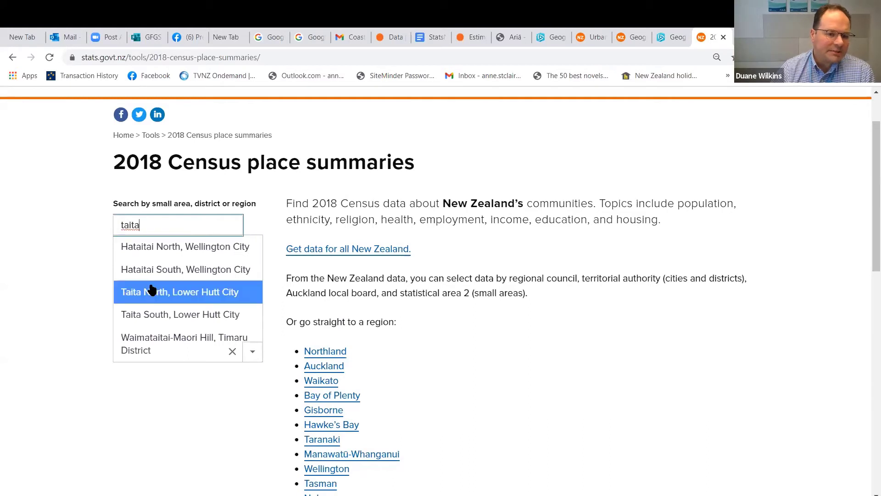
Step: Review the Taita North and Taita South suggestions, closing the list without choosing
{"action": "left_click", "coordinate": [146, 316]}
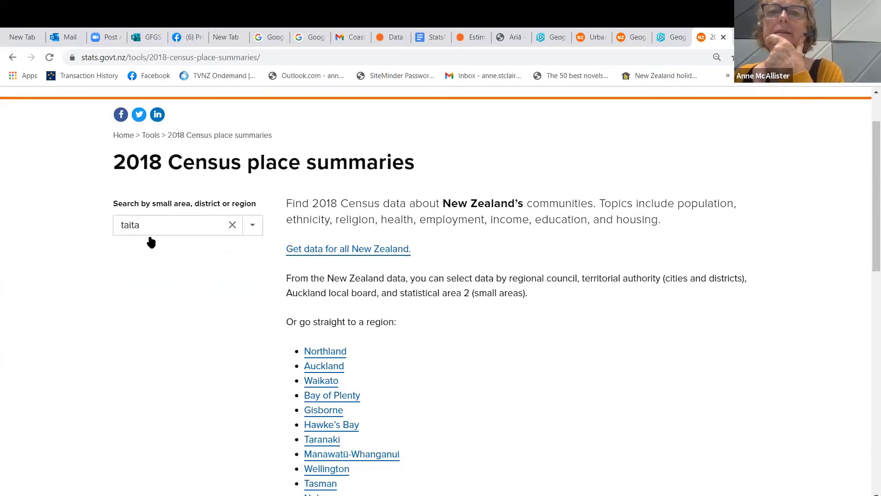
{"action": "left_click", "coordinate": [163, 229]}
{"action": "left_click", "coordinate": [169, 229]}
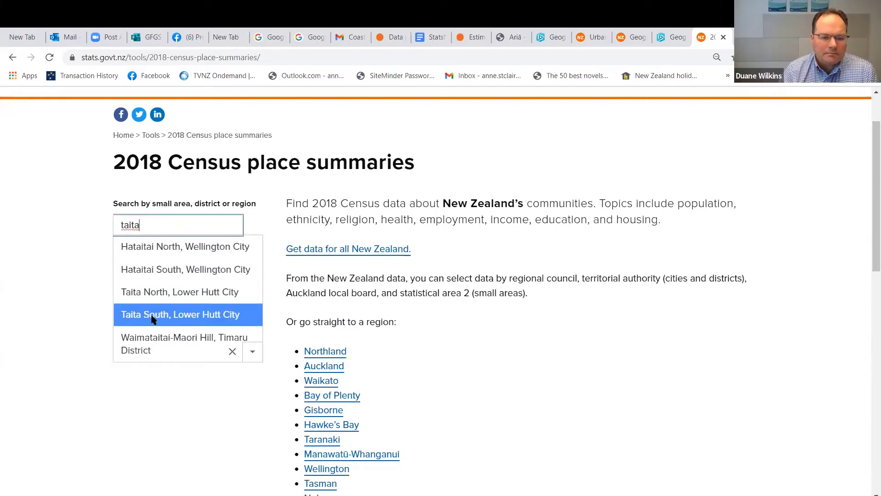
{"action": "left_click", "coordinate": [146, 228]}
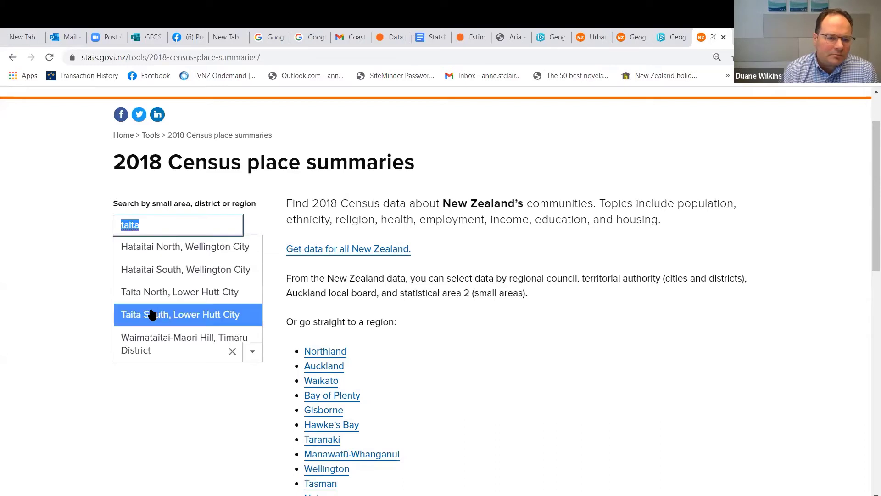
{"action": "left_click", "coordinate": [170, 225]}
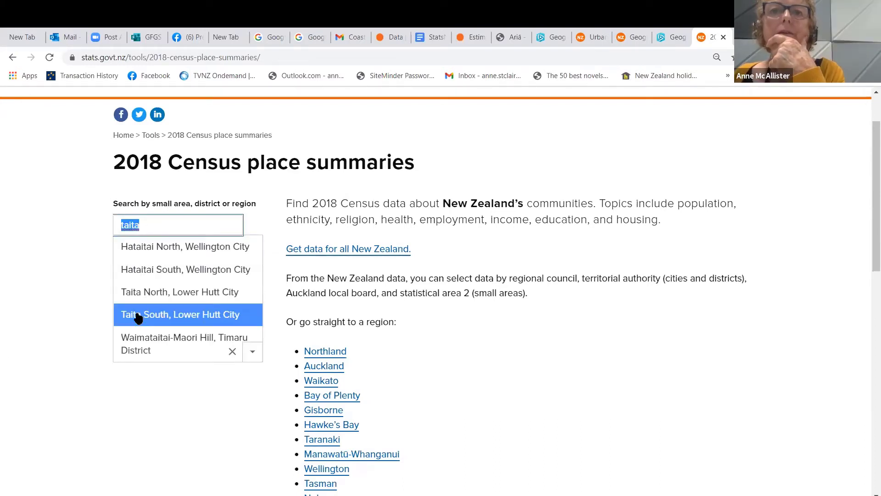
{"action": "left_click", "coordinate": [127, 317]}
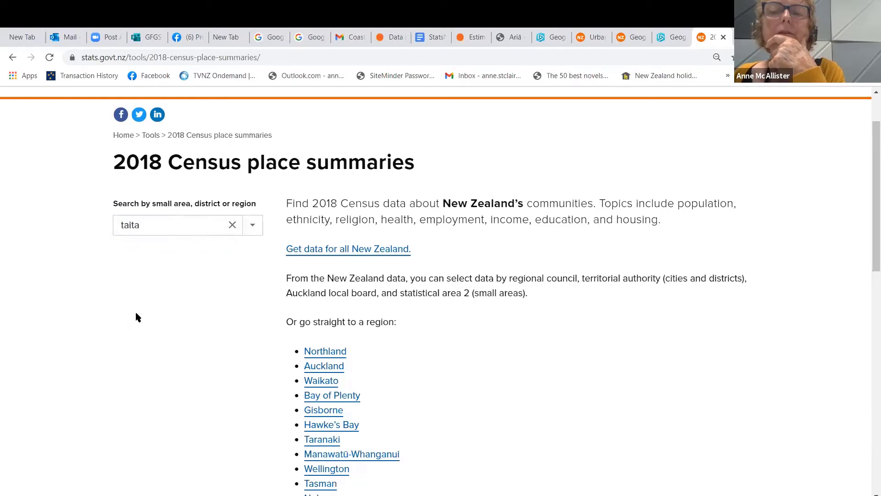
Step: Scroll past the Northland-to-Southland region list to Related pages and Download data
{"action": "scroll", "coordinate": [866, 197], "scroll_direction": "down", "scroll_amount": 9}
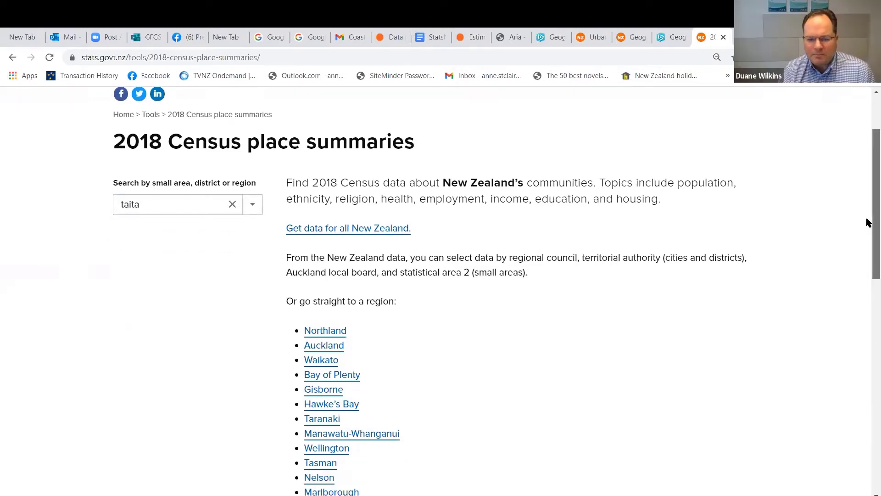
{"action": "scroll", "coordinate": [868, 222], "scroll_direction": "up", "scroll_amount": 8}
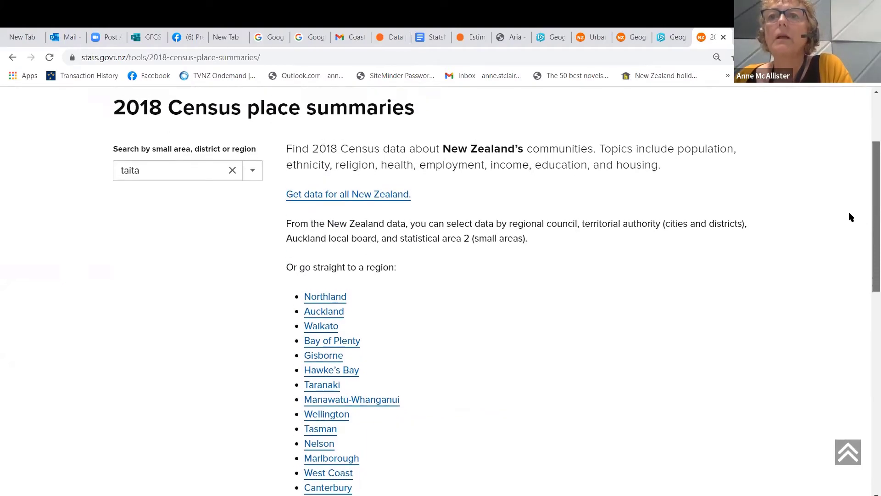
{"action": "scroll", "coordinate": [850, 217], "scroll_direction": "down", "scroll_amount": 2}
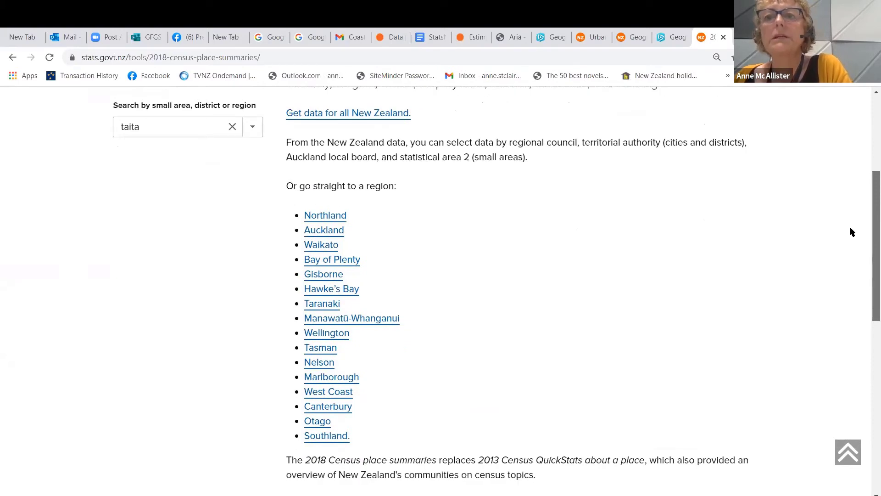
{"action": "scroll", "coordinate": [850, 232], "scroll_direction": "down", "scroll_amount": 5}
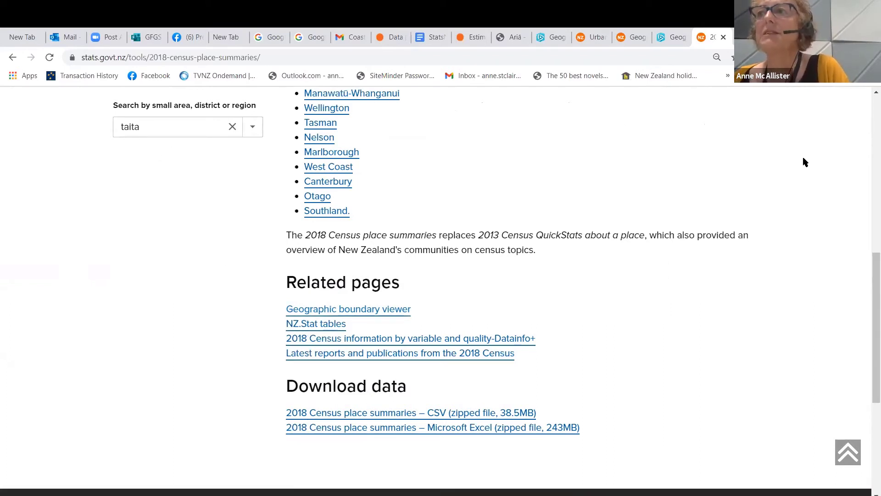
Step: Pick Northland Region from the search dropdown and open 'All of Northland Region'
{"action": "left_click", "coordinate": [152, 128]}
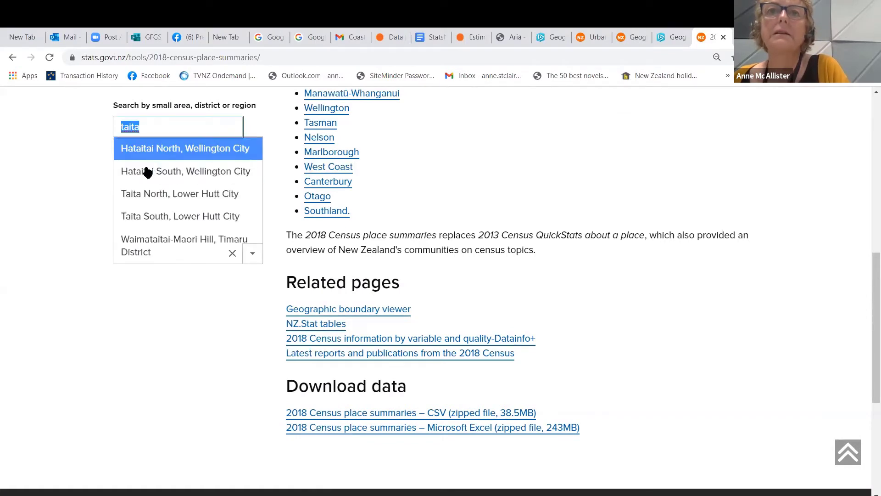
{"action": "left_click", "coordinate": [149, 147]}
{"action": "left_click", "coordinate": [151, 129]}
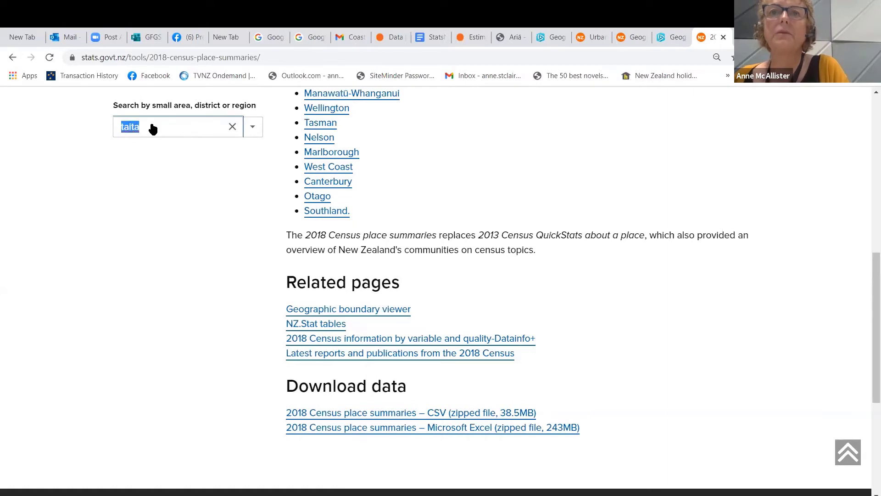
{"action": "left_click", "coordinate": [253, 130]}
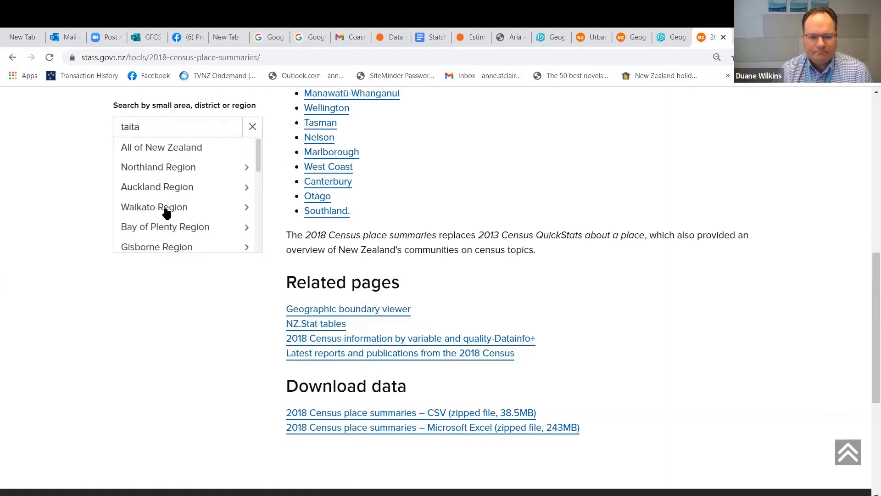
{"action": "left_click", "coordinate": [167, 171]}
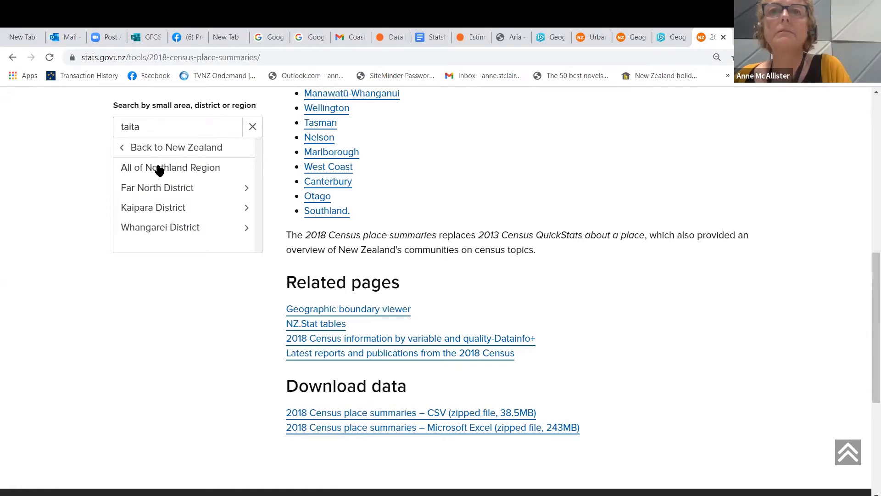
{"action": "left_click", "coordinate": [166, 171]}
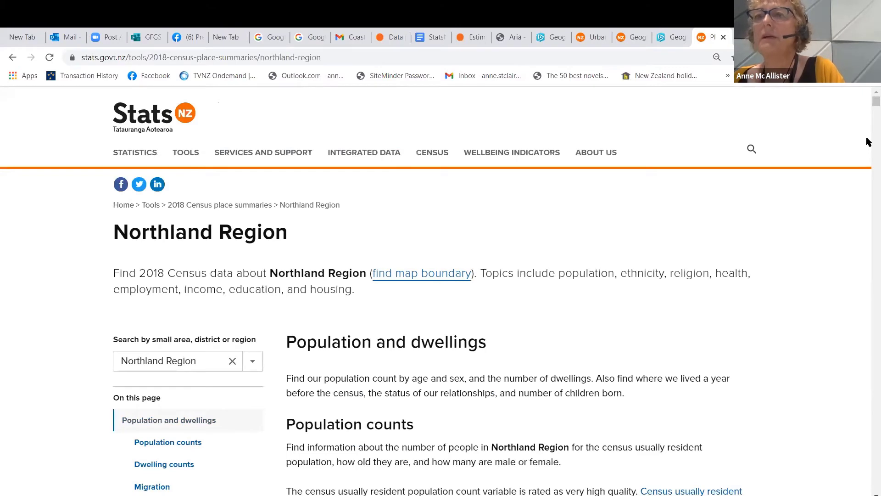
Step: Scroll through Northland Region's 2018 Census summary figures
{"action": "scroll", "coordinate": [867, 494], "scroll_direction": "down", "scroll_amount": 5}
{"action": "scroll", "coordinate": [867, 493], "scroll_direction": "down", "scroll_amount": 1}
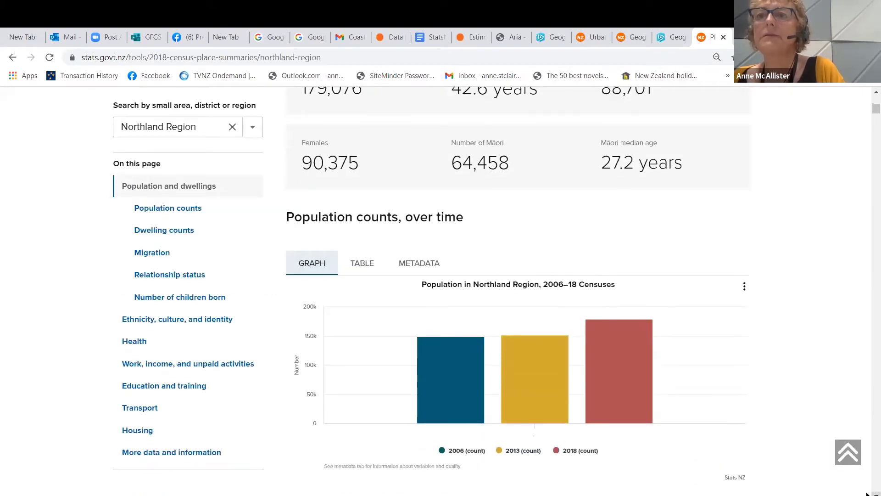
{"action": "scroll", "coordinate": [868, 494], "scroll_direction": "down", "scroll_amount": 6}
{"action": "scroll", "coordinate": [867, 493], "scroll_direction": "down", "scroll_amount": 15}
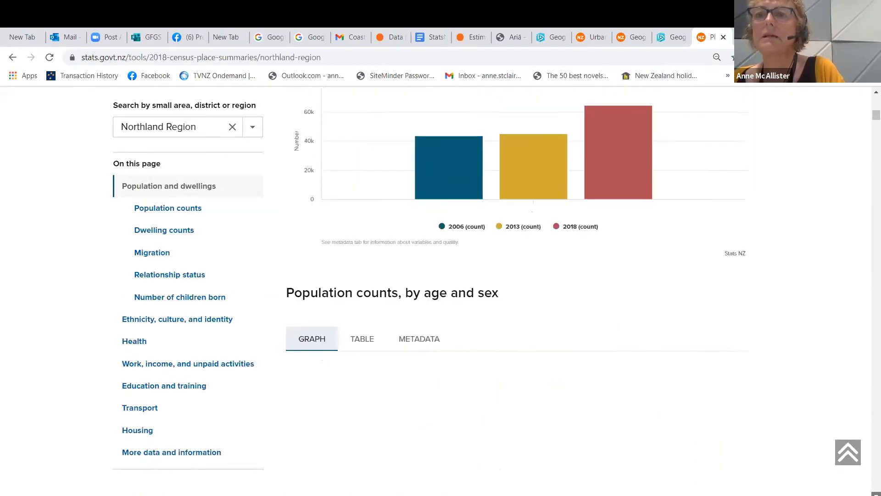
{"action": "scroll", "coordinate": [868, 493], "scroll_direction": "down", "scroll_amount": 14}
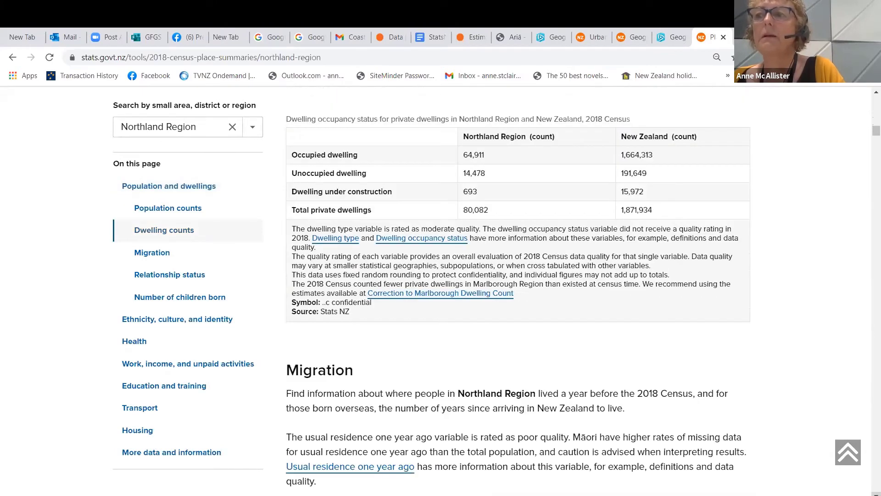
{"action": "scroll", "coordinate": [868, 494], "scroll_direction": "down", "scroll_amount": 1}
{"action": "scroll", "coordinate": [868, 494], "scroll_direction": "down", "scroll_amount": 9}
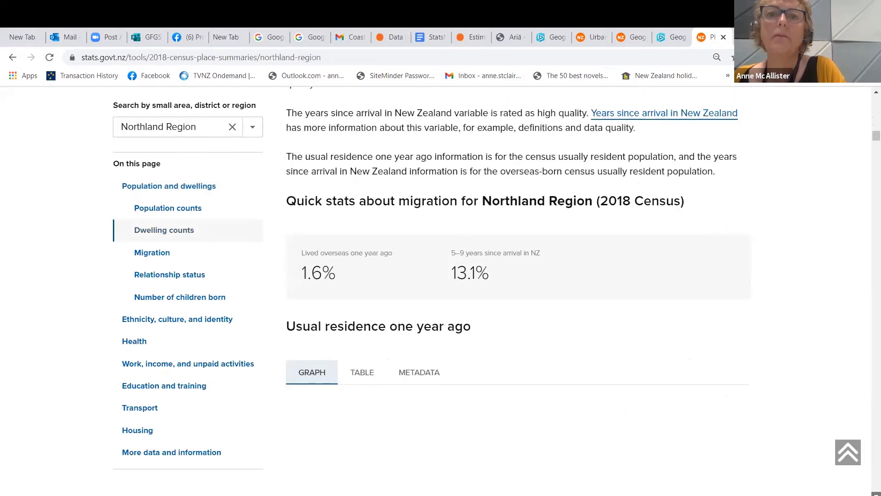
Step: Jump to the More data and information section, then return to the Word document
{"action": "left_click", "coordinate": [166, 455]}
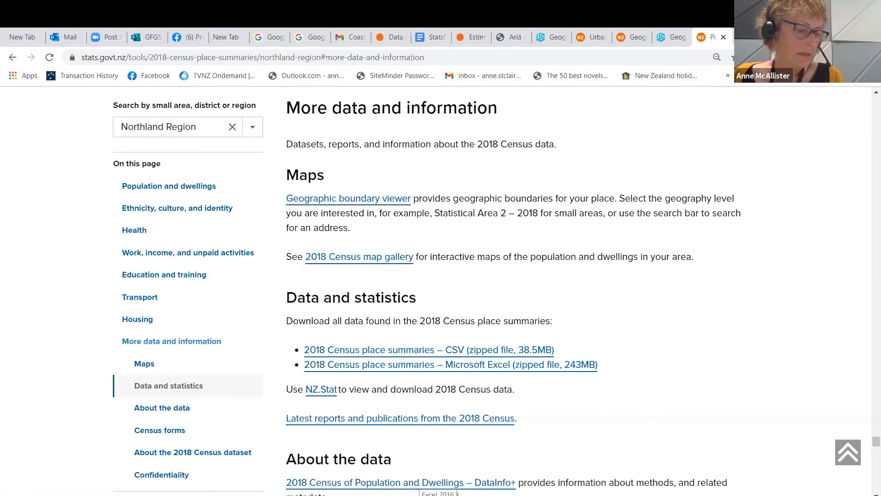
{"action": "mouse_move", "coordinate": [466, 495]}
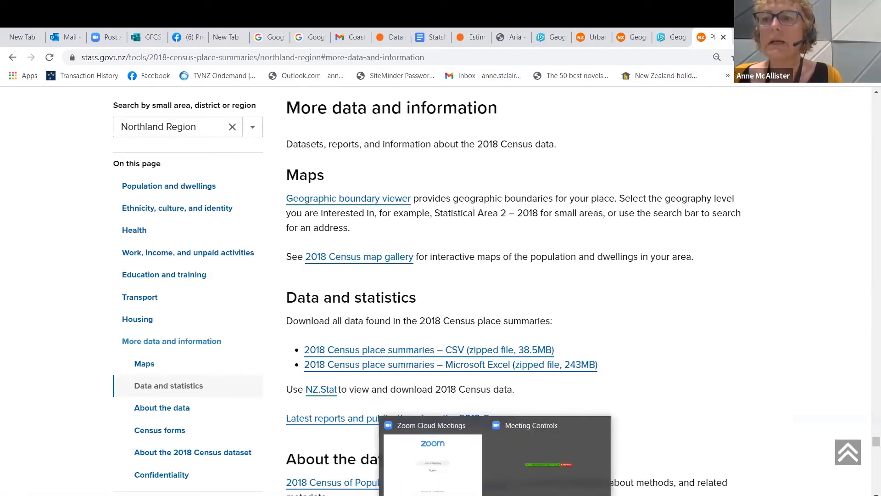
{"action": "left_click", "coordinate": [465, 463]}
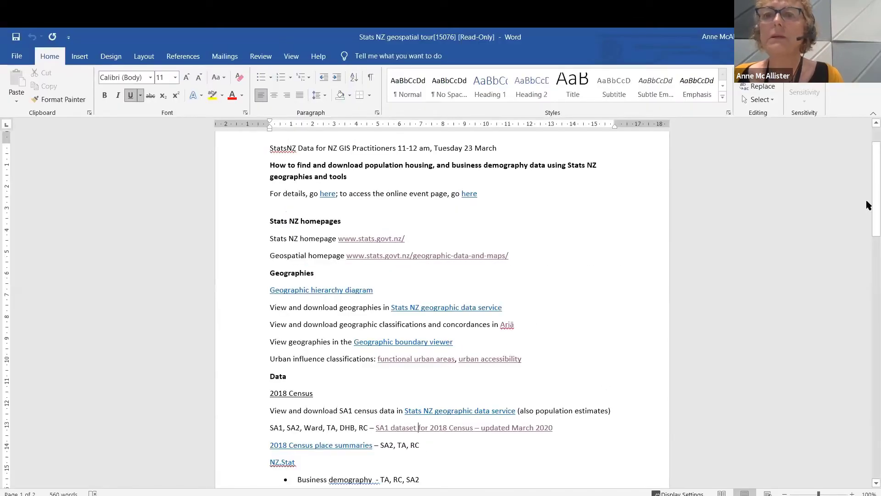
Step: Follow the NZ.Stat link further down the Word list
{"action": "scroll", "coordinate": [282, 409], "scroll_direction": "down", "scroll_amount": 1}
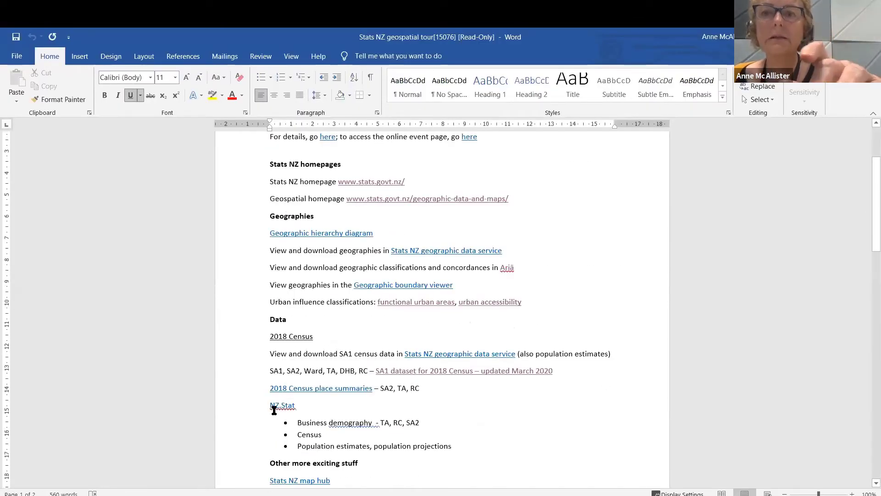
{"action": "left_click", "coordinate": [287, 406], "text": "ctrl"}
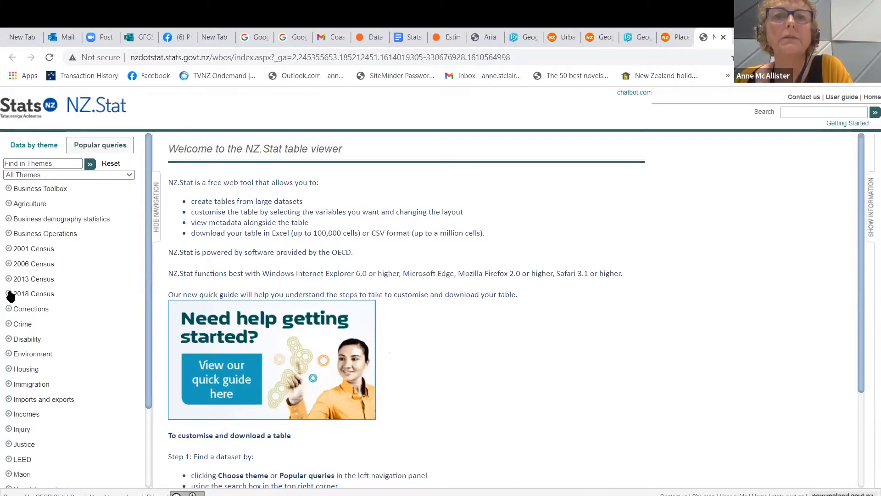
{"action": "scroll", "coordinate": [151, 398], "scroll_direction": "down", "scroll_amount": 1}
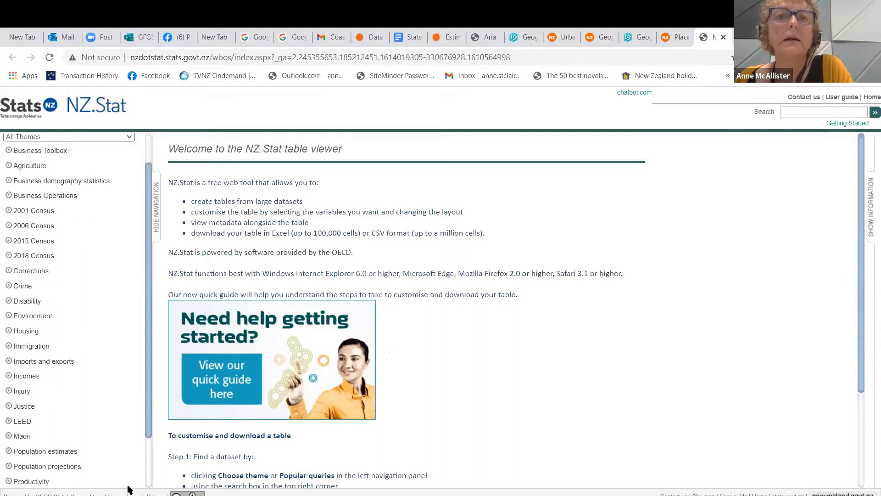
{"action": "scroll", "coordinate": [140, 463], "scroll_direction": "down", "scroll_amount": 2}
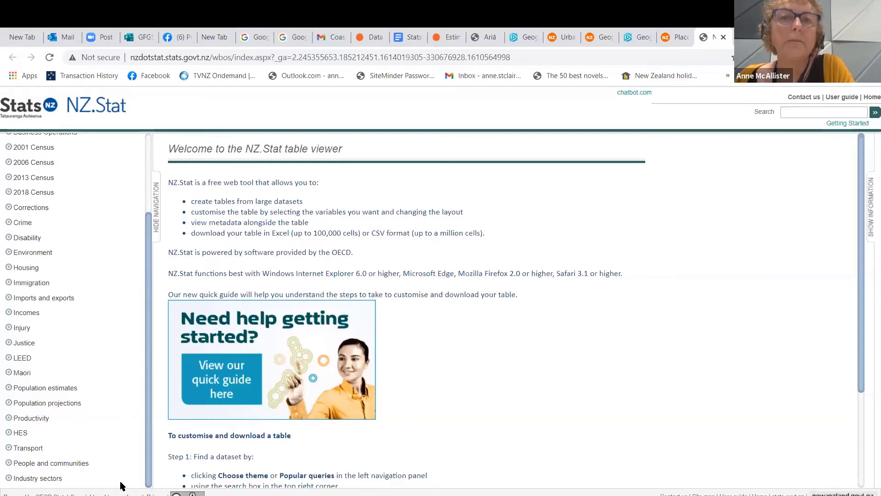
{"action": "scroll", "coordinate": [114, 473], "scroll_direction": "up", "scroll_amount": 1}
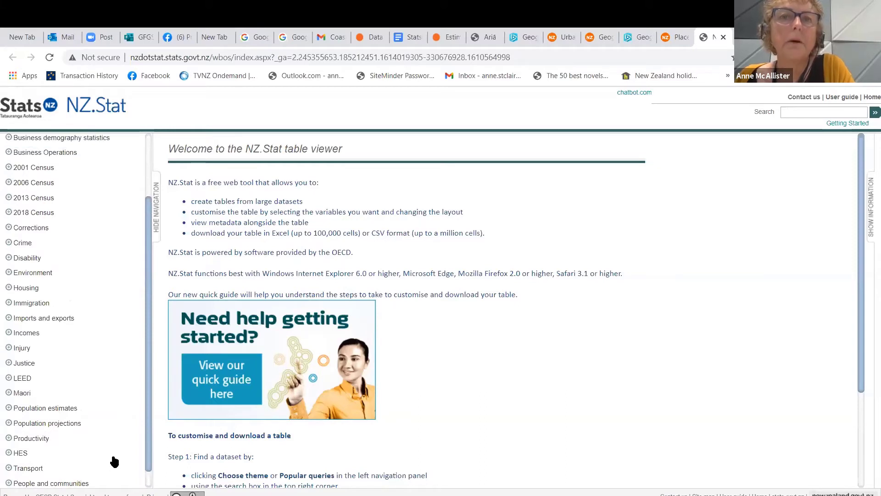
{"action": "scroll", "coordinate": [27, 390], "scroll_direction": "up", "scroll_amount": 1}
{"action": "left_click", "coordinate": [9, 370]}
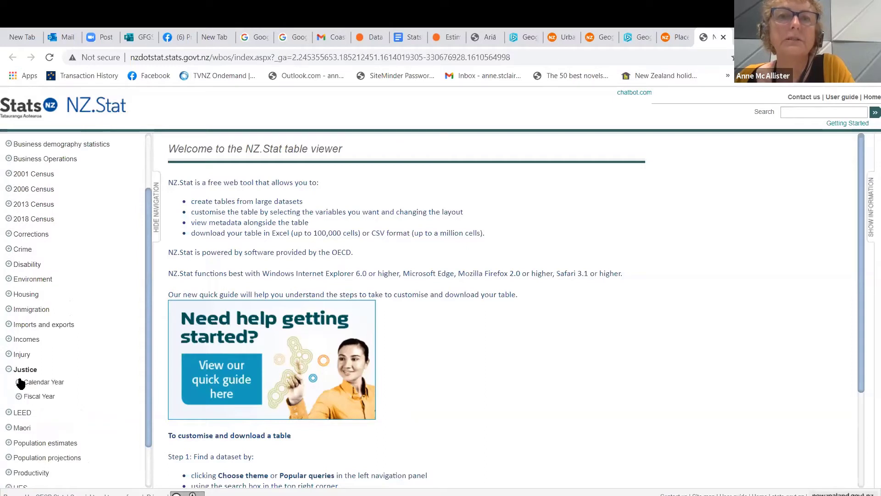
{"action": "left_click", "coordinate": [19, 383]}
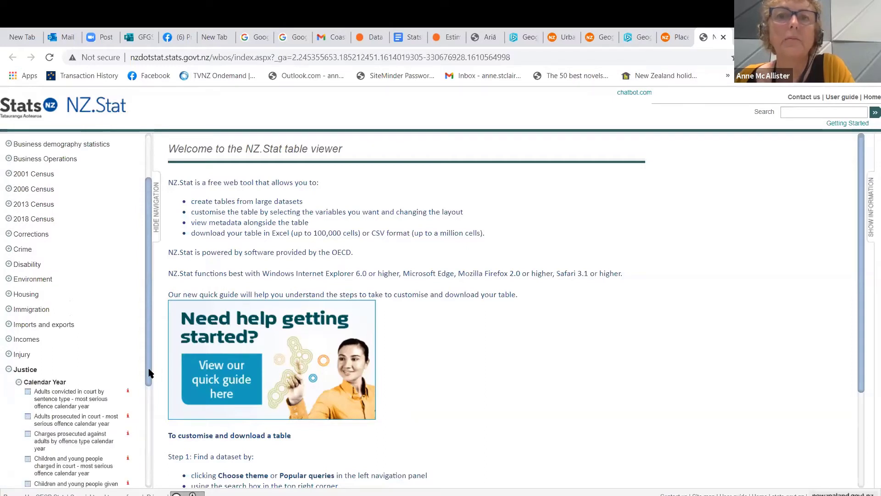
{"action": "scroll", "coordinate": [144, 413], "scroll_direction": "down", "scroll_amount": 3}
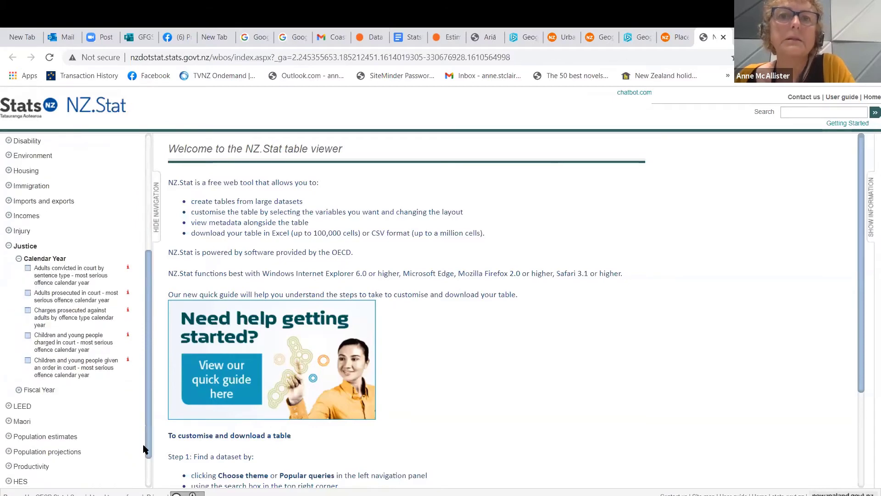
{"action": "scroll", "coordinate": [124, 370], "scroll_direction": "up", "scroll_amount": 3}
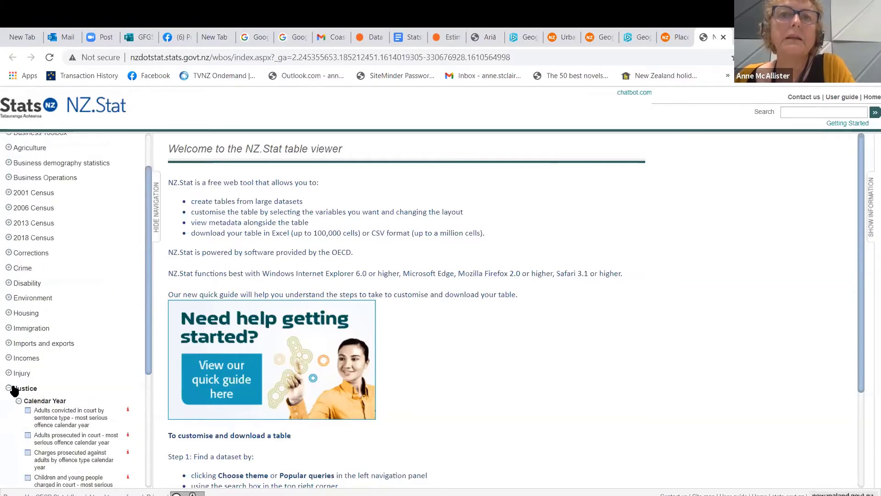
{"action": "left_click", "coordinate": [9, 388]}
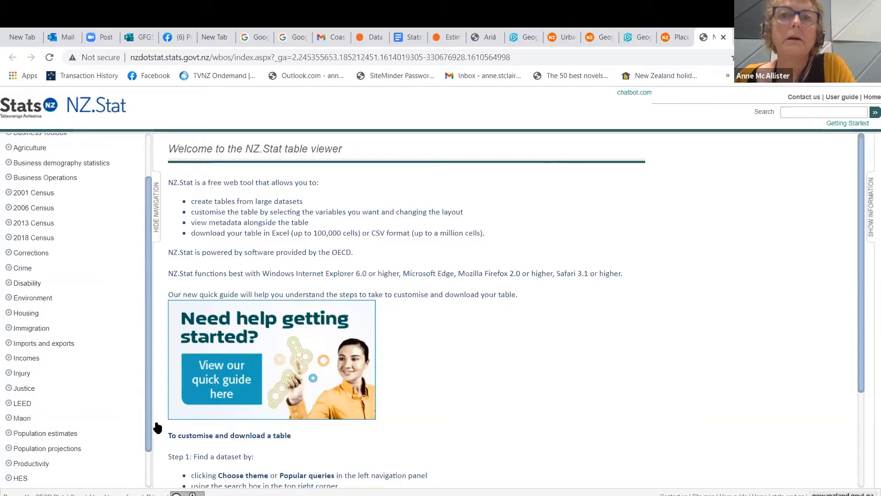
{"action": "scroll", "coordinate": [133, 445], "scroll_direction": "up", "scroll_amount": 3}
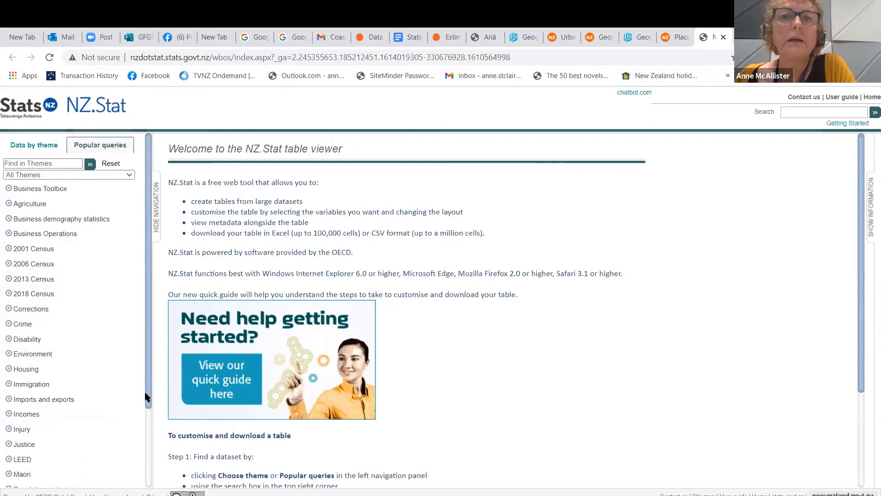
{"action": "left_click_drag", "start_coordinate": [145, 394], "coordinate": [151, 475]}
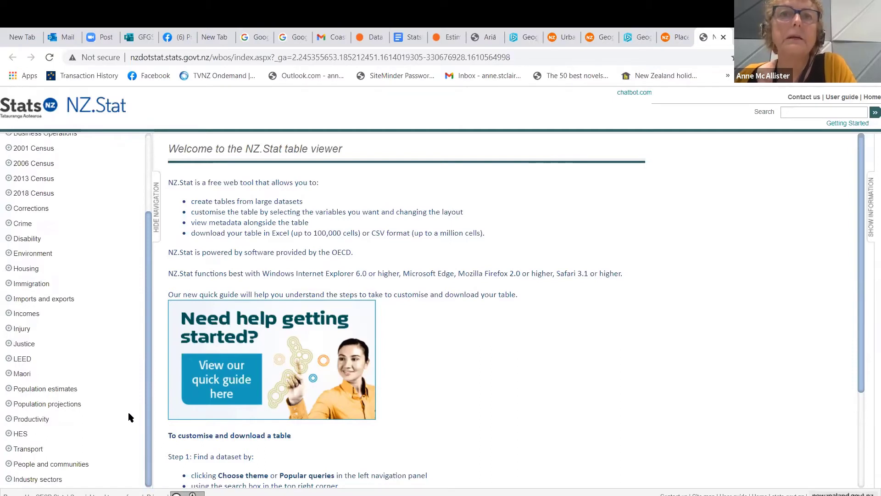
{"action": "scroll", "coordinate": [136, 390], "scroll_direction": "up", "scroll_amount": 1}
{"action": "scroll", "coordinate": [9, 236], "scroll_direction": "up", "scroll_amount": 1}
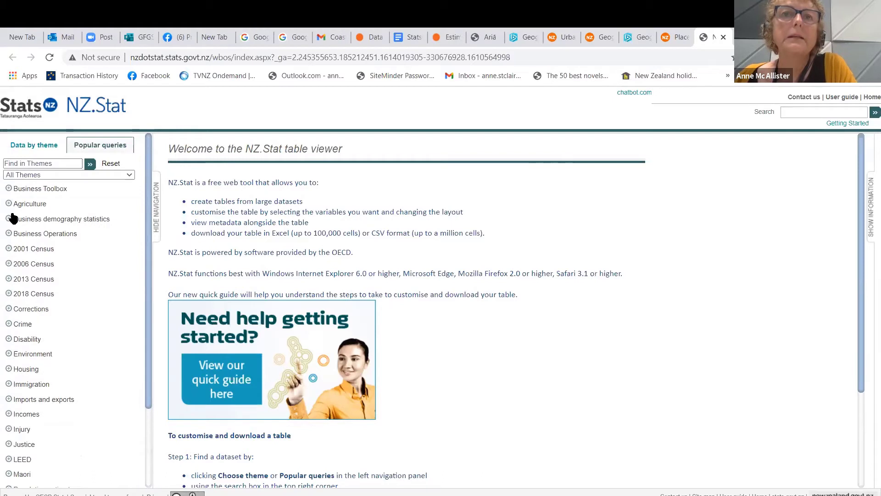
Step: Under Business demography statistics > Business demography tables, open 'Geographic units by industry and statistical area 2000-20'
{"action": "left_click", "coordinate": [10, 220]}
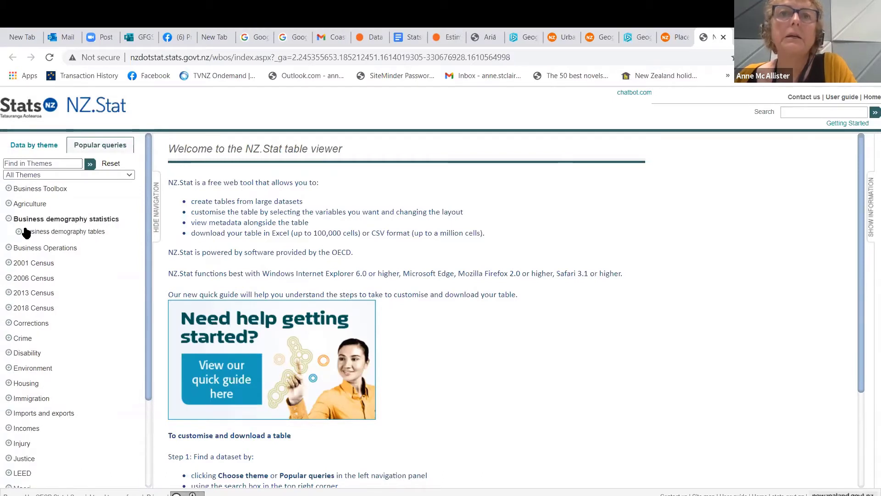
{"action": "left_click", "coordinate": [19, 232]}
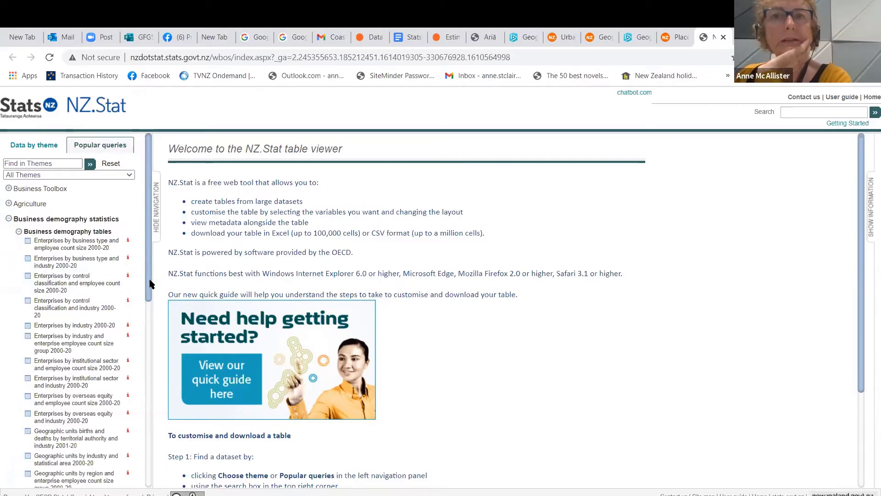
{"action": "left_click_drag", "start_coordinate": [149, 287], "coordinate": [145, 320]}
{"action": "scroll", "coordinate": [135, 349], "scroll_direction": "down", "scroll_amount": 3}
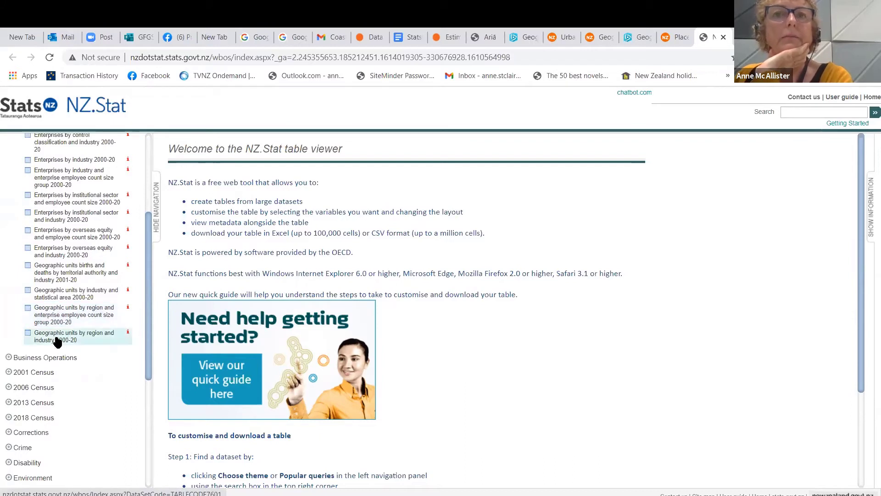
{"action": "left_click", "coordinate": [62, 292]}
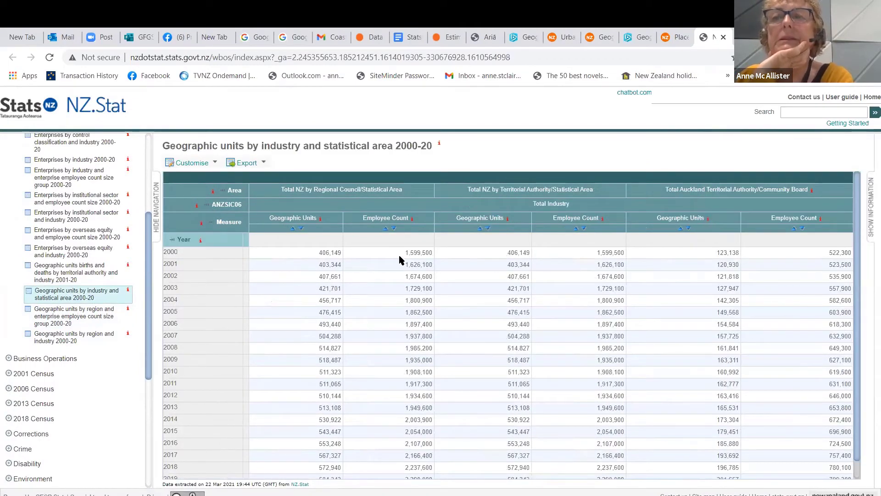
Step: Under Total Industry, select every ANZSIC06 category from Agriculture, Forestry and Fishing through Health Care and Social Assistance
{"action": "left_click", "coordinate": [223, 206]}
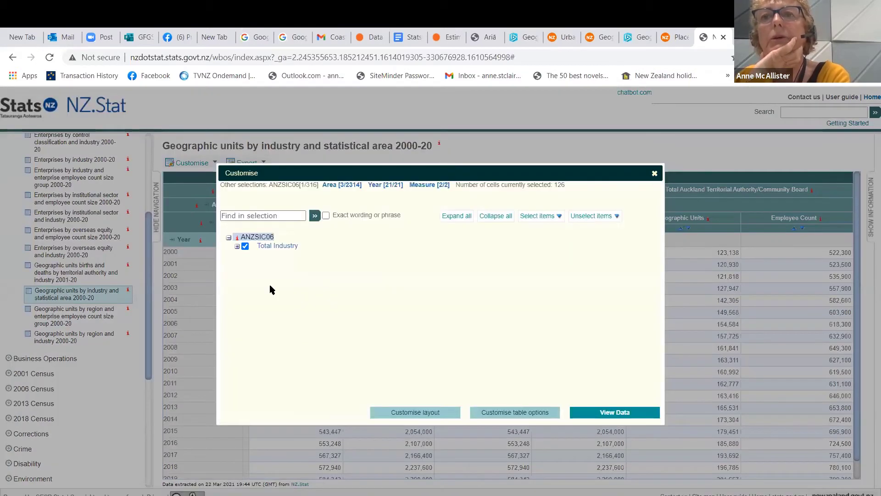
{"action": "left_click", "coordinate": [237, 247]}
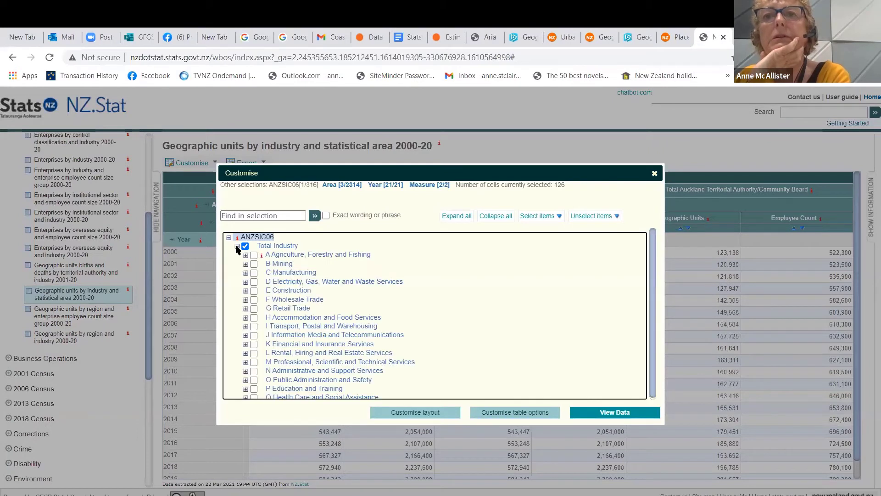
{"action": "left_click", "coordinate": [538, 216]}
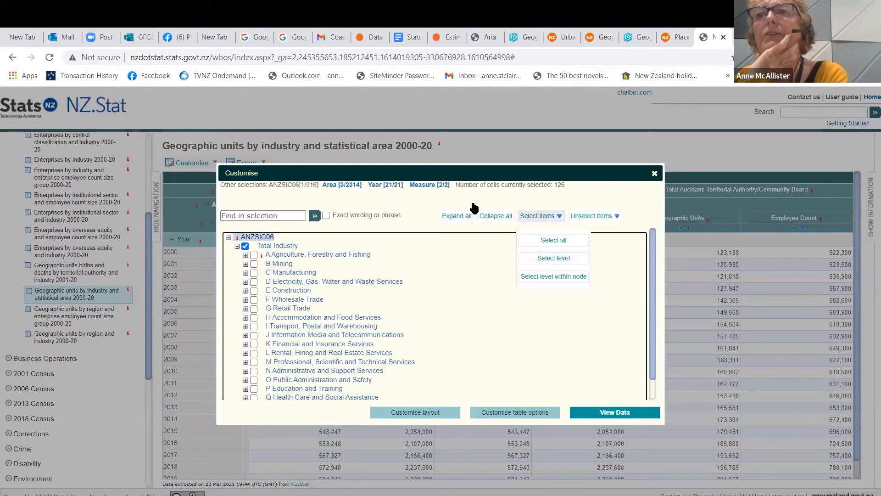
{"action": "left_click", "coordinate": [255, 256]}
{"action": "left_click", "coordinate": [538, 215]}
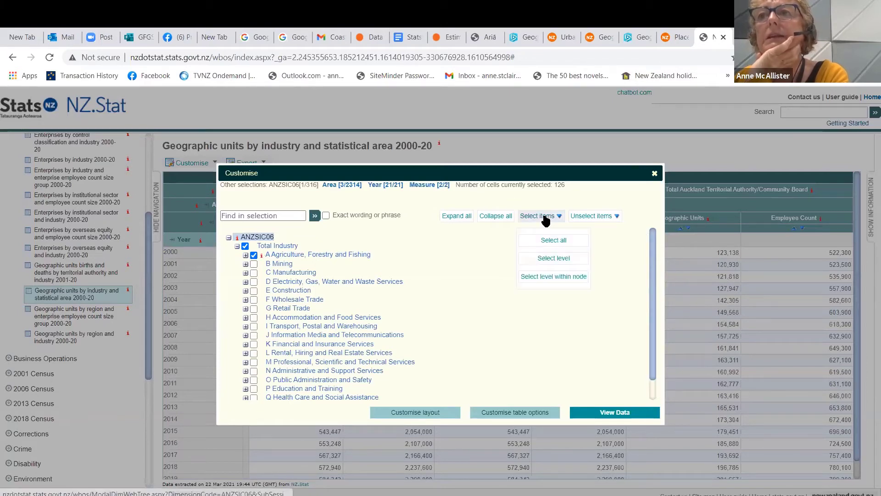
{"action": "left_click", "coordinate": [570, 266]}
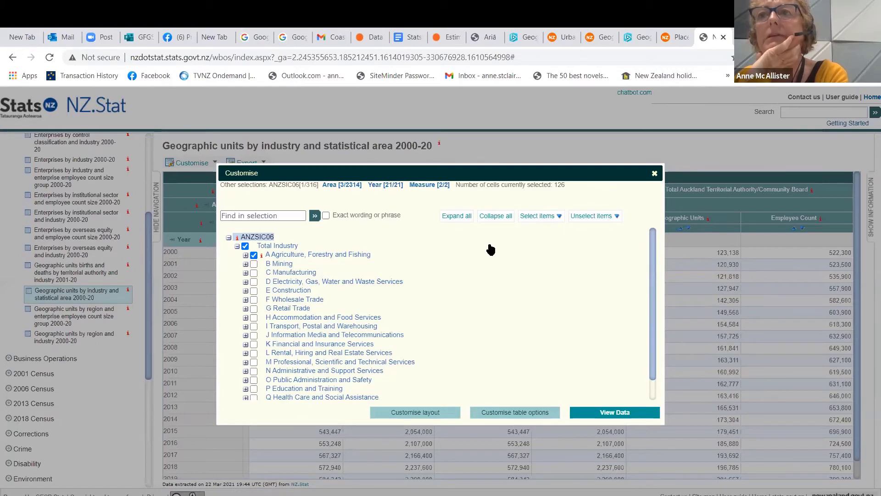
{"action": "left_click", "coordinate": [538, 216]}
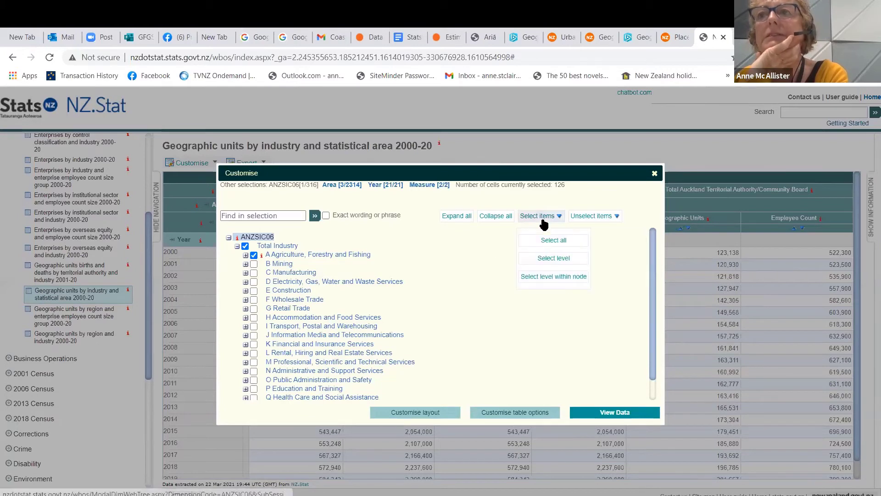
{"action": "left_click", "coordinate": [552, 276]}
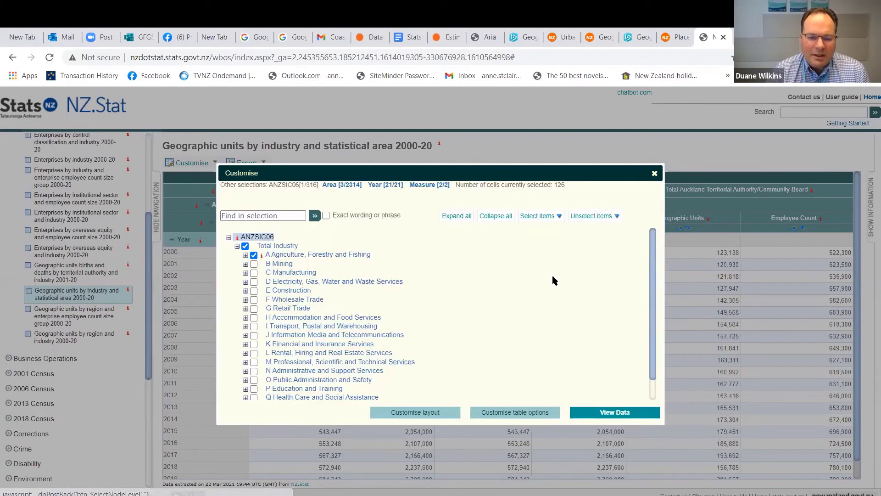
{"action": "left_click", "coordinate": [536, 217]}
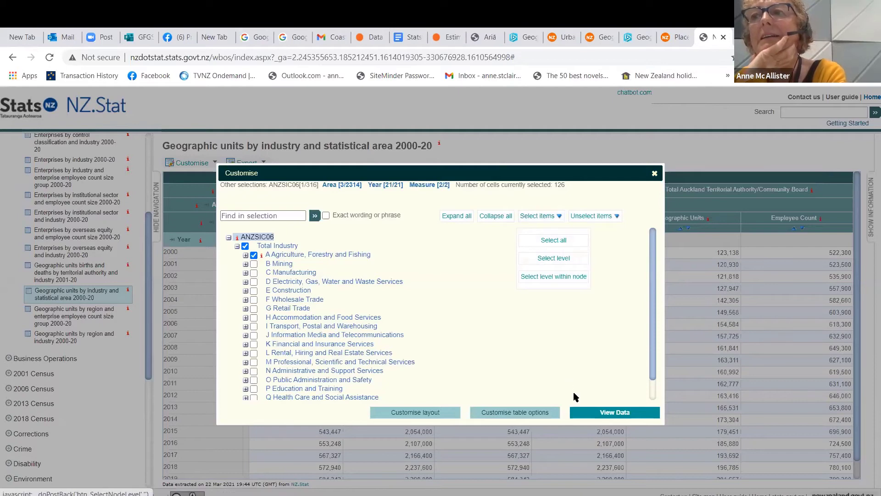
{"action": "left_click", "coordinate": [547, 217]}
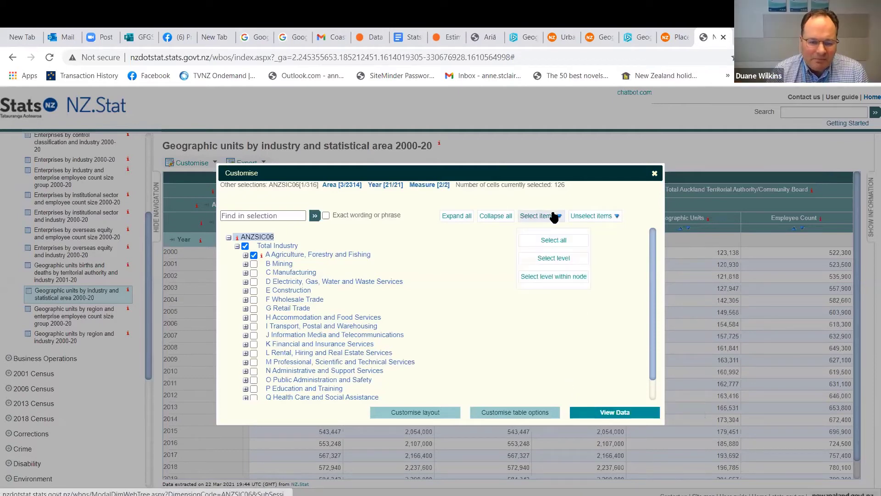
{"action": "left_click", "coordinate": [546, 241]}
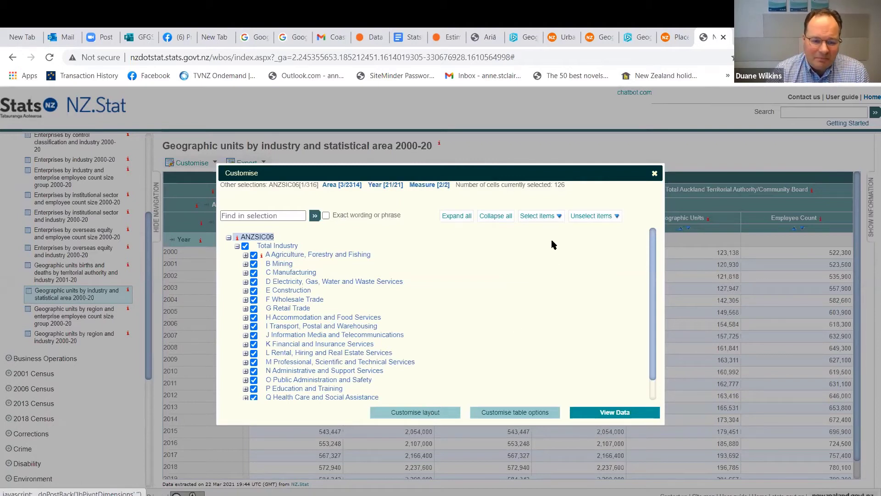
{"action": "left_click", "coordinate": [539, 216]}
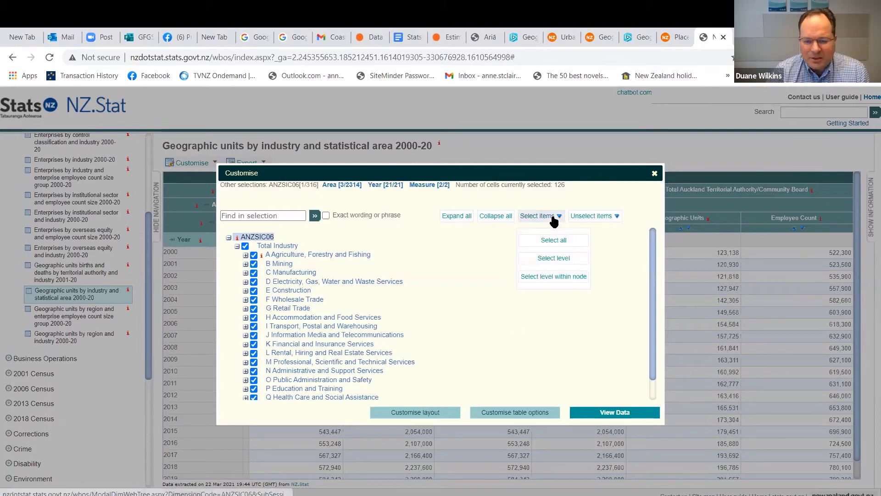
{"action": "left_click", "coordinate": [441, 416]}
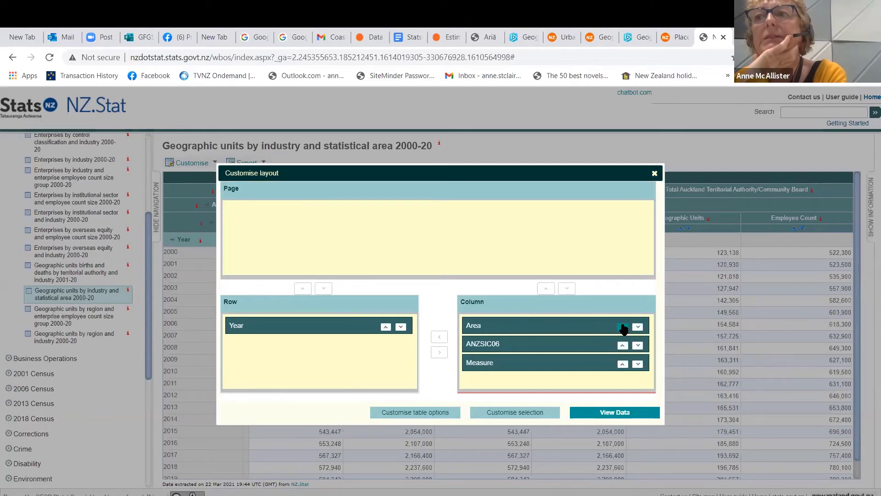
{"action": "left_click", "coordinate": [655, 173]}
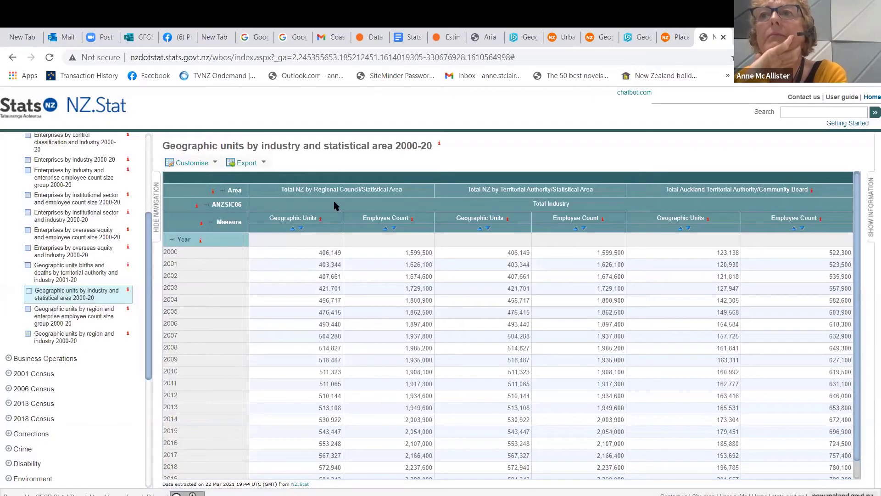
{"action": "left_click", "coordinate": [231, 192]}
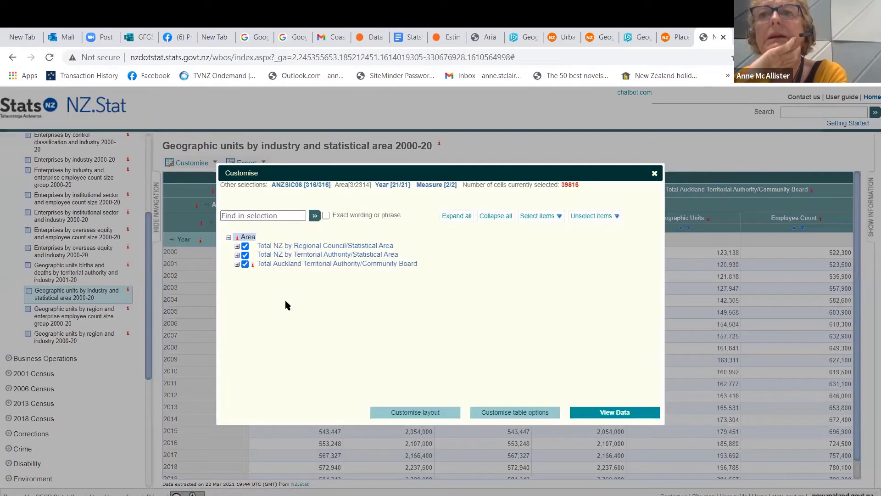
{"action": "left_click", "coordinate": [237, 246]}
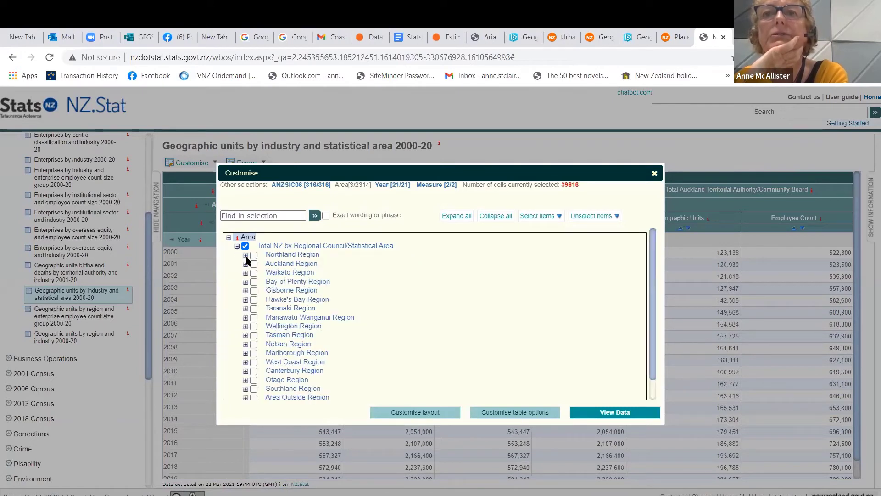
{"action": "left_click", "coordinate": [246, 255]}
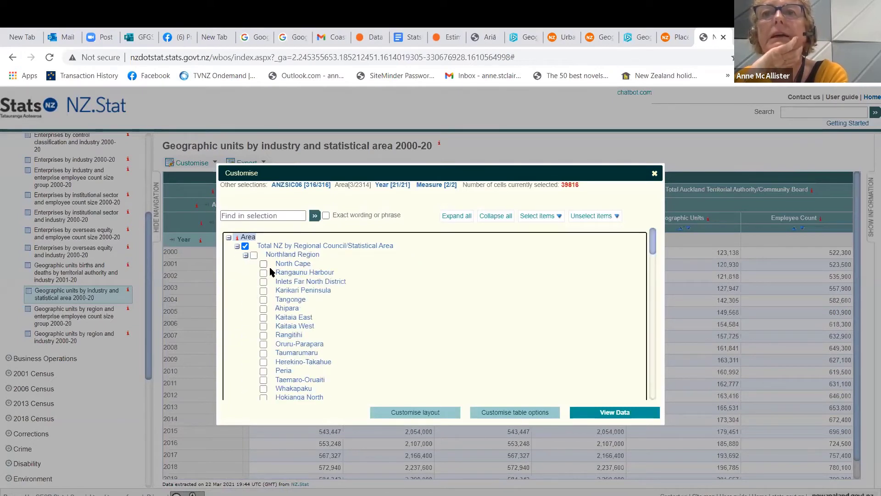
{"action": "left_click", "coordinate": [264, 264]}
{"action": "left_click", "coordinate": [540, 215]}
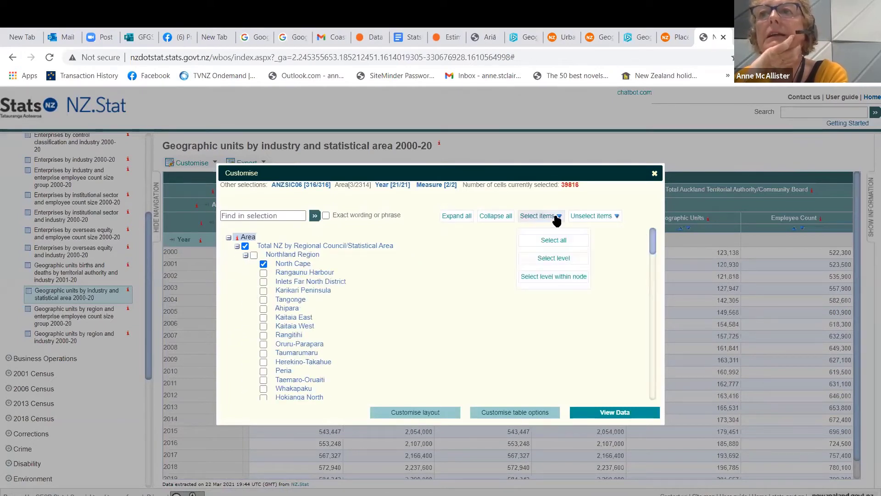
{"action": "left_click", "coordinate": [552, 242]}
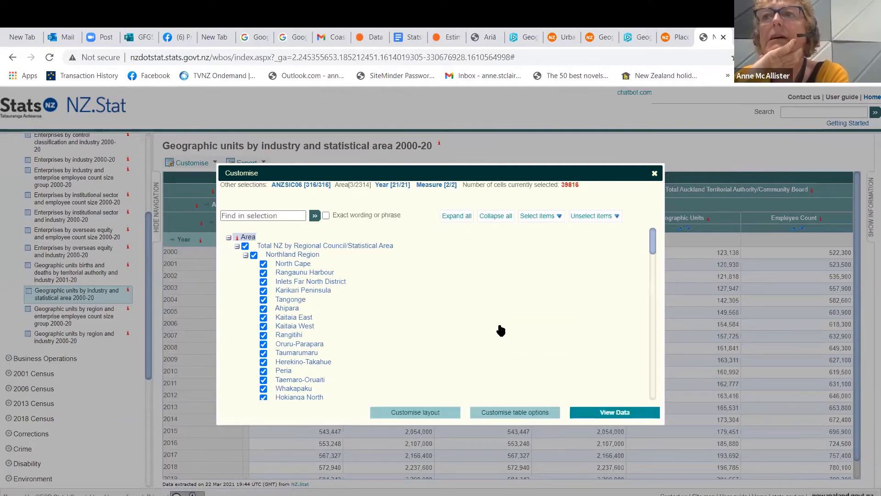
{"action": "left_click", "coordinate": [654, 173]}
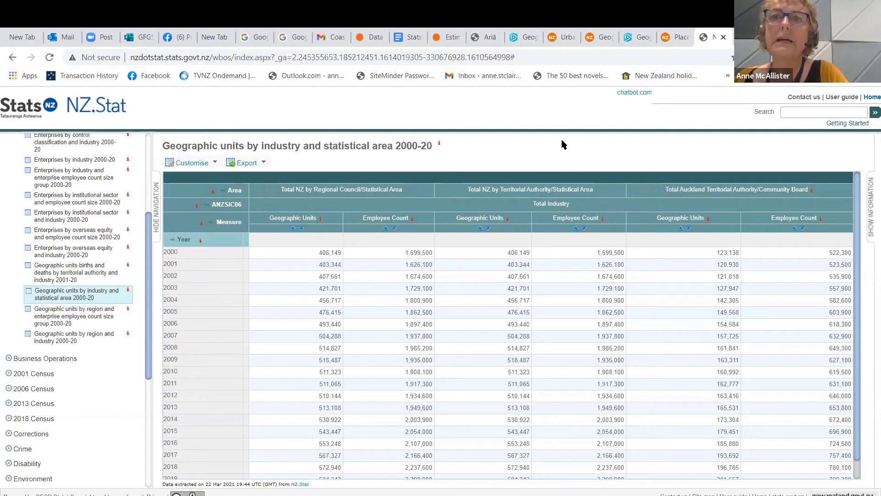
{"action": "triple_click", "coordinate": [590, 134]}
{"action": "double_click", "coordinate": [576, 138]}
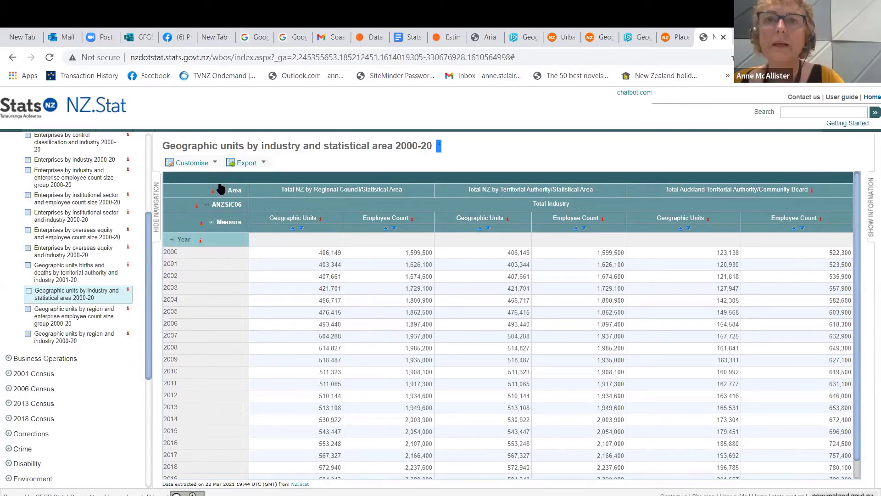
{"action": "left_click_drag", "start_coordinate": [148, 238], "coordinate": [160, 192]}
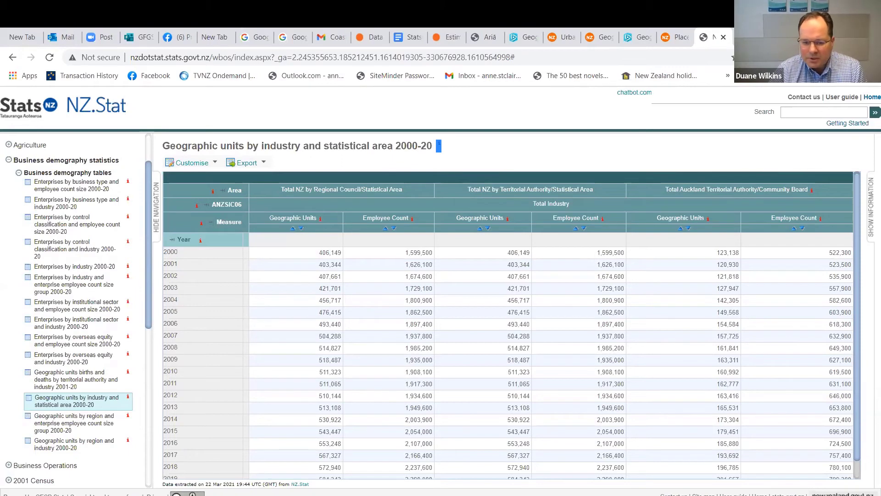
{"action": "mouse_move", "coordinate": [466, 494]}
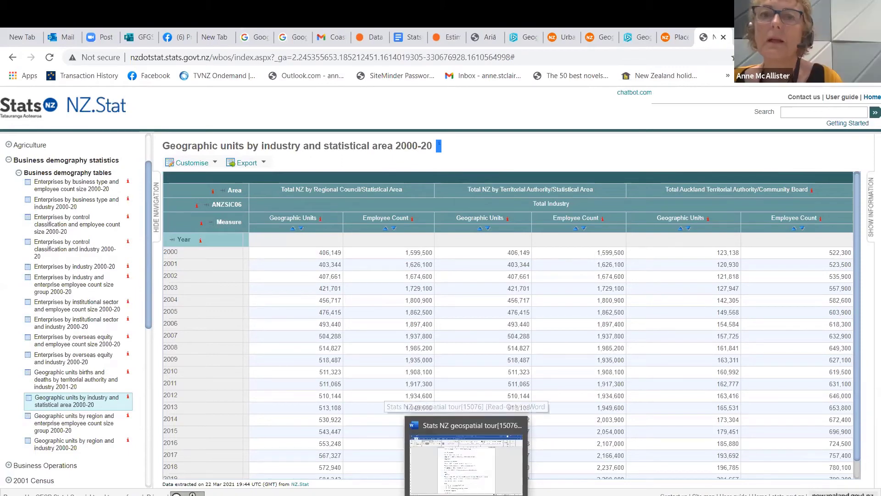
Step: Return to the Word link list and follow the Stats NZ map hub link under 'Other more exciting stuff'
{"action": "left_click", "coordinate": [465, 488]}
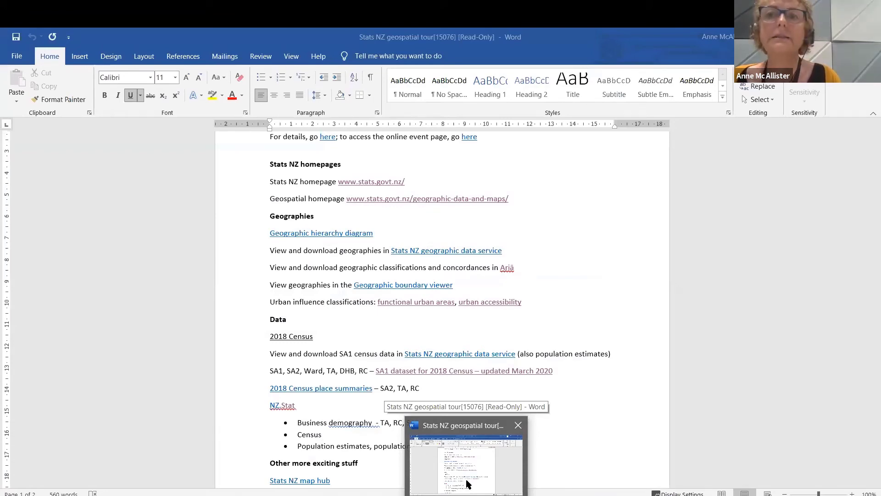
{"action": "left_click", "coordinate": [461, 489]}
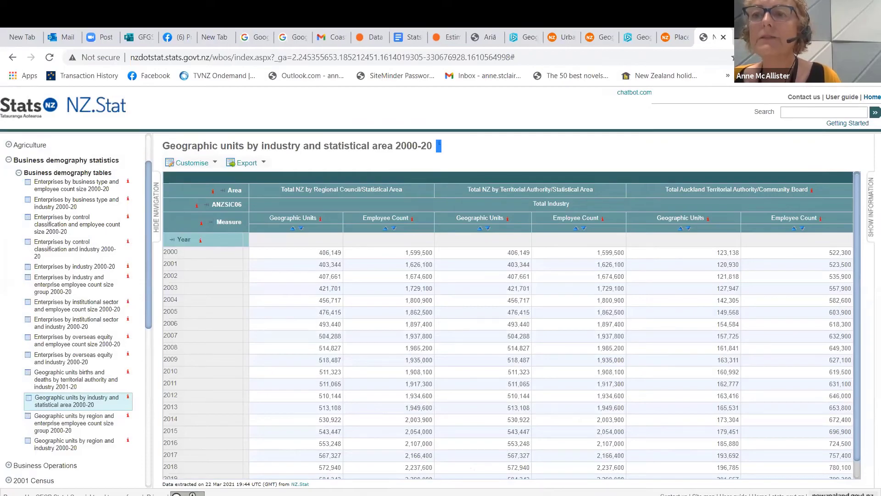
{"action": "key", "text": "alt+Tab"}
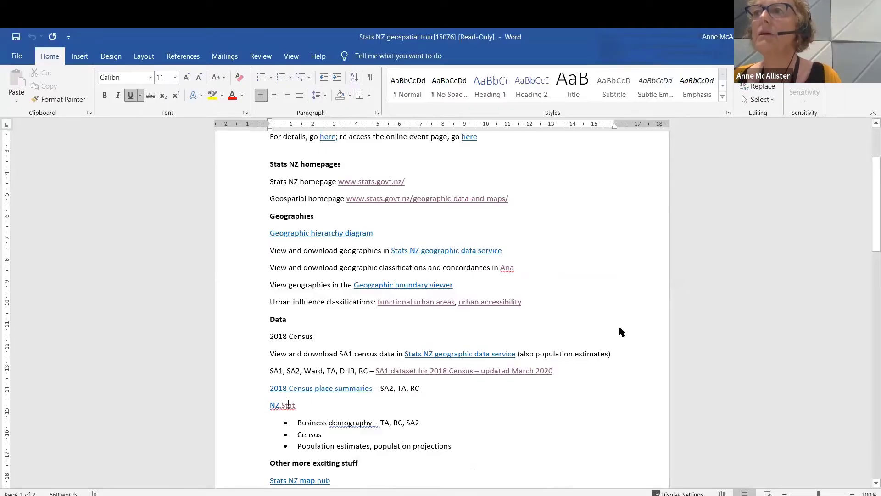
{"action": "left_click_drag", "start_coordinate": [869, 189], "coordinate": [869, 225]}
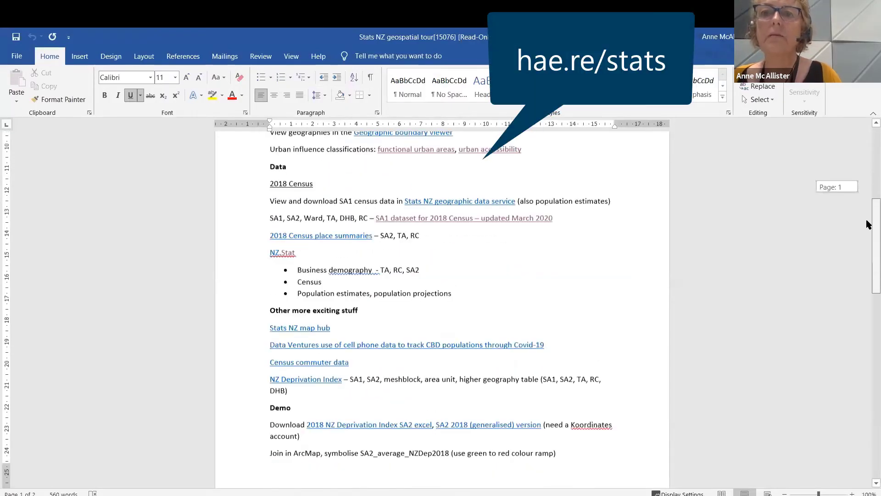
{"action": "scroll", "coordinate": [303, 349], "scroll_direction": "up", "scroll_amount": 1}
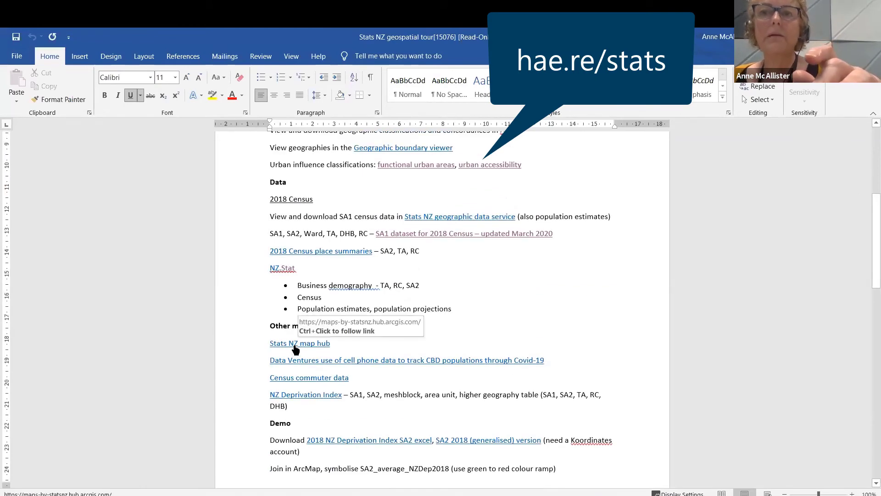
{"action": "left_click", "coordinate": [297, 343], "text": "ctrl"}
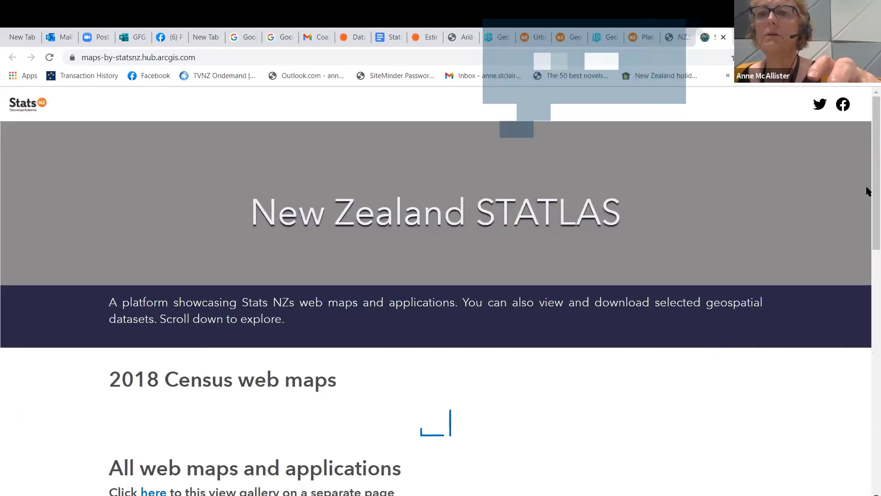
Step: Scroll to the 2018 Census web maps cards: Estimated resident population, Ethnicity cartograms, Population density & diversity
{"action": "scroll", "coordinate": [866, 193], "scroll_direction": "down", "scroll_amount": 3}
{"action": "scroll", "coordinate": [867, 207], "scroll_direction": "down", "scroll_amount": 1}
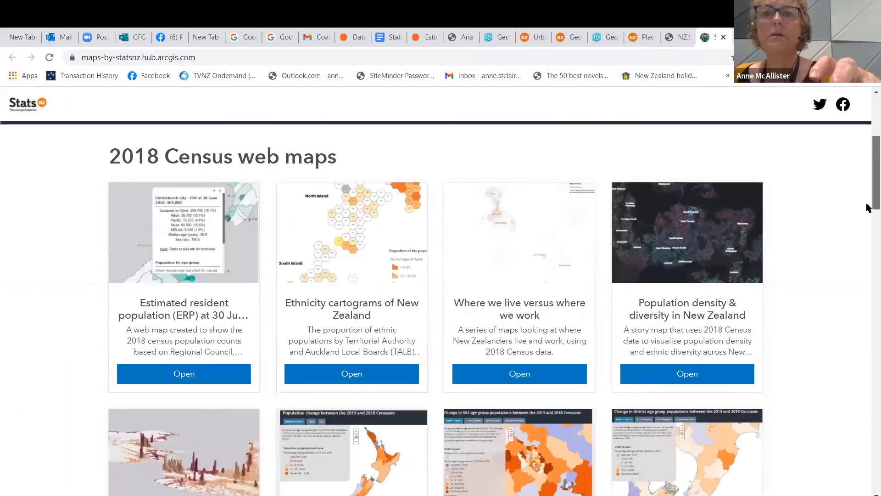
{"action": "scroll", "coordinate": [867, 207], "scroll_direction": "down", "scroll_amount": 2}
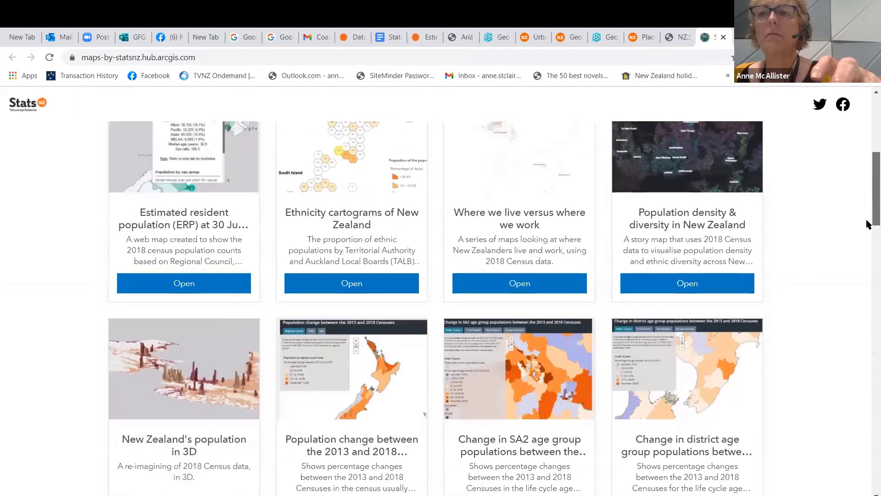
{"action": "scroll", "coordinate": [868, 227], "scroll_direction": "down", "scroll_amount": 2}
{"action": "scroll", "coordinate": [867, 220], "scroll_direction": "up", "scroll_amount": 2}
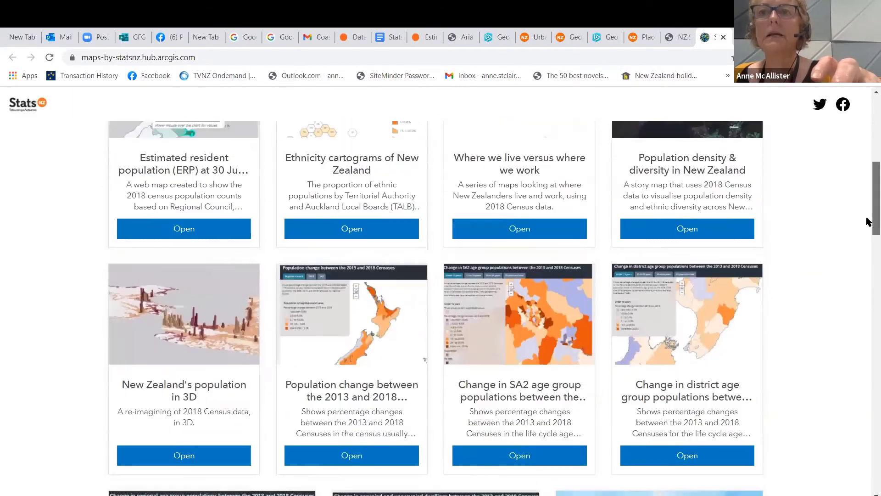
{"action": "scroll", "coordinate": [867, 202], "scroll_direction": "up", "scroll_amount": 2}
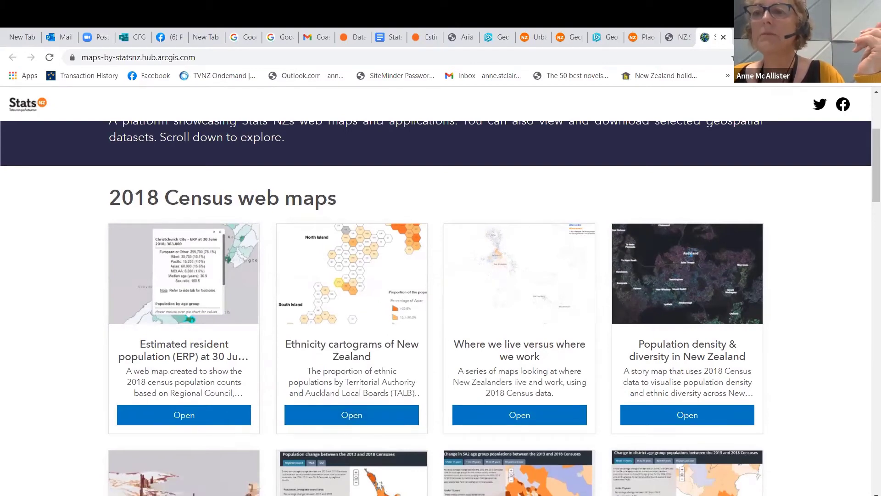
{"action": "mouse_move", "coordinate": [466, 495]}
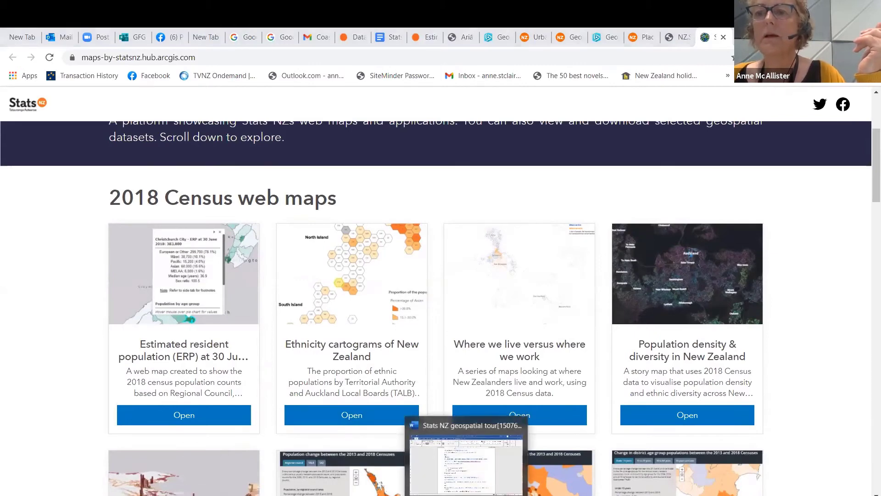
Step: Back in Word, follow the Data Ventures cell phone data link on Covid-19 and council CBD populations
{"action": "left_click", "coordinate": [466, 493]}
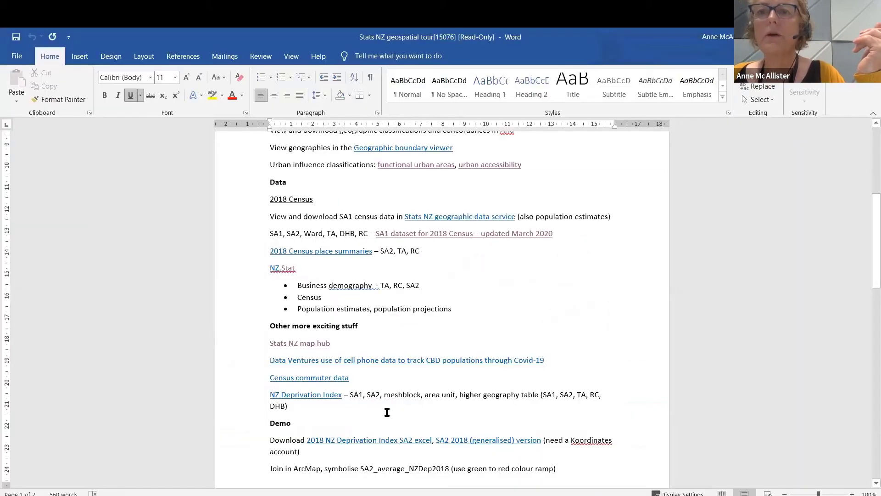
{"action": "left_click", "coordinate": [358, 362], "text": "ctrl"}
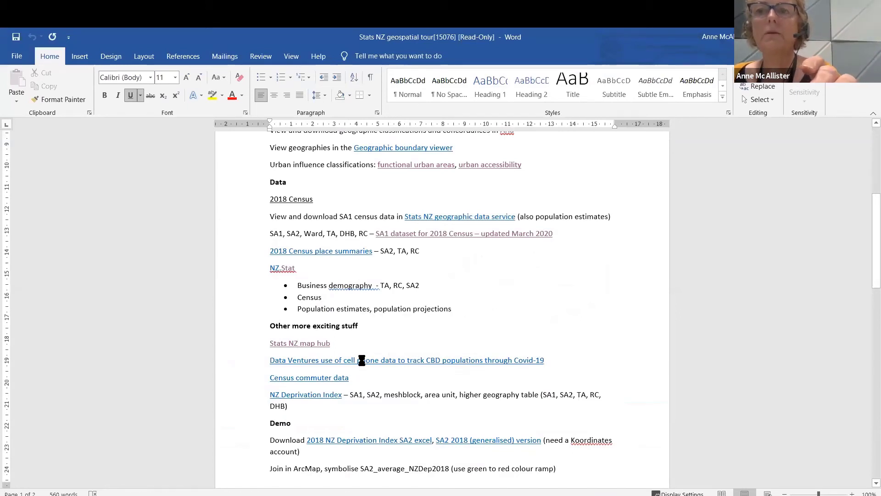
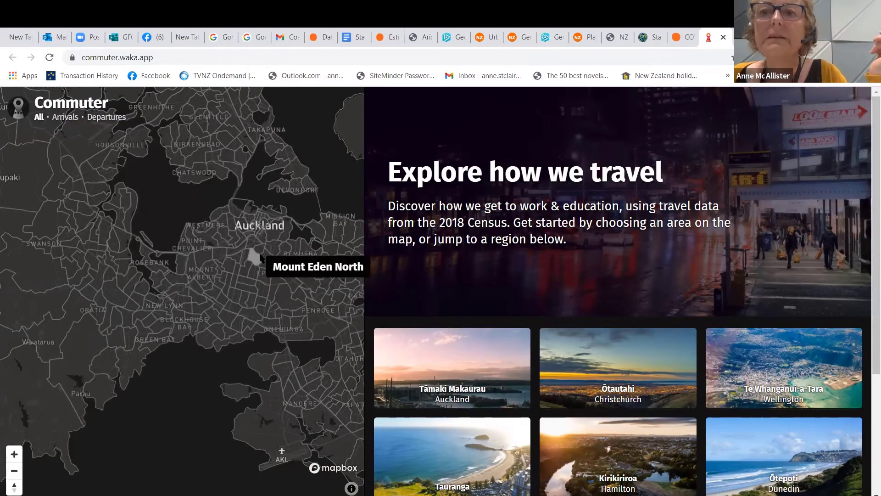
Step: Show Auckland Airport's arrivals summary (22,554 arrivals, mostly by car) and pan to centre it
{"action": "left_click", "coordinate": [272, 426]}
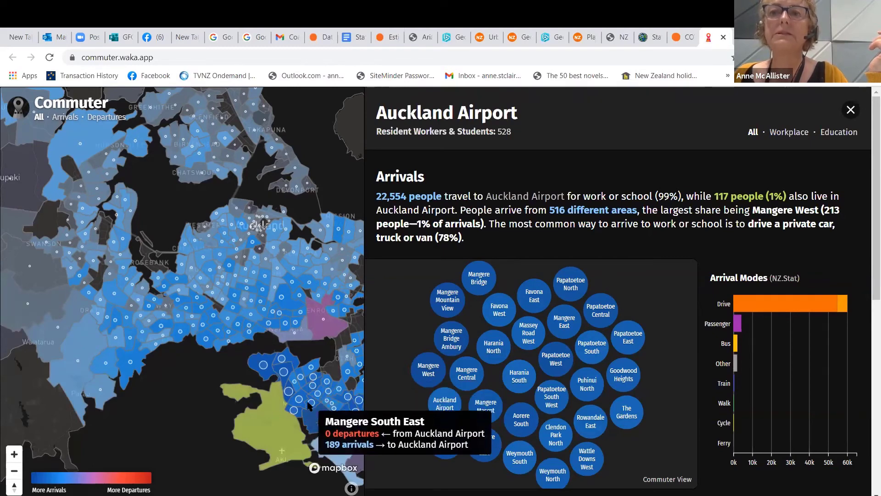
{"action": "left_click_drag", "start_coordinate": [249, 440], "coordinate": [80, 389]}
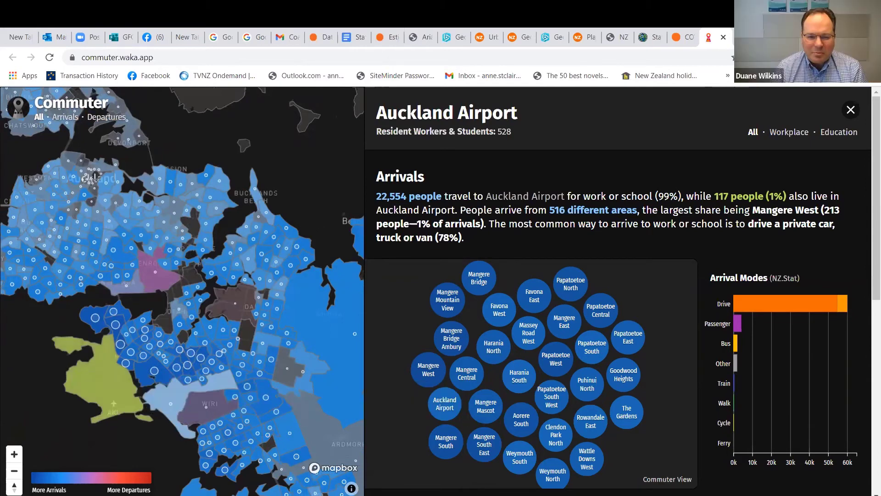
{"action": "mouse_move", "coordinate": [466, 495]}
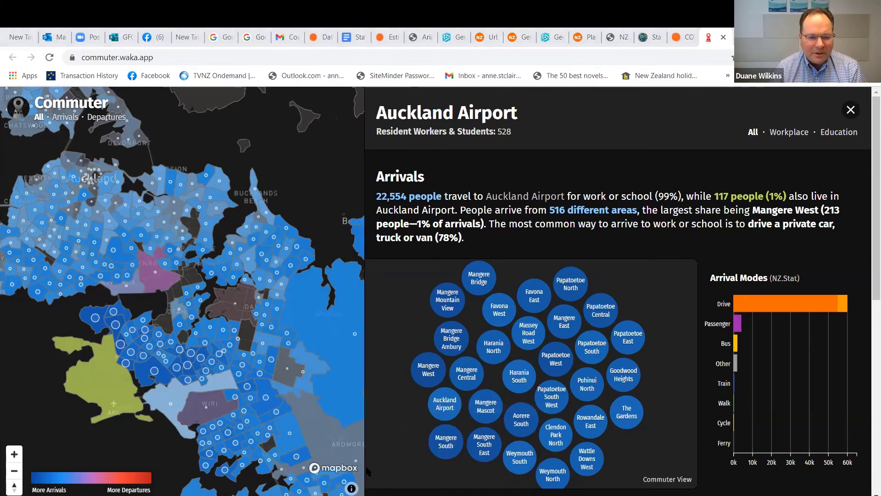
{"action": "mouse_move", "coordinate": [107, 377]}
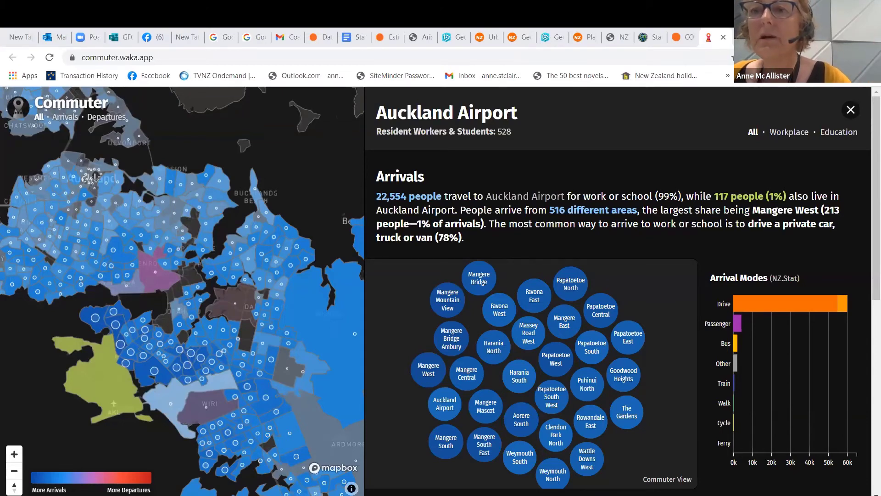
{"action": "mouse_move", "coordinate": [495, 495]}
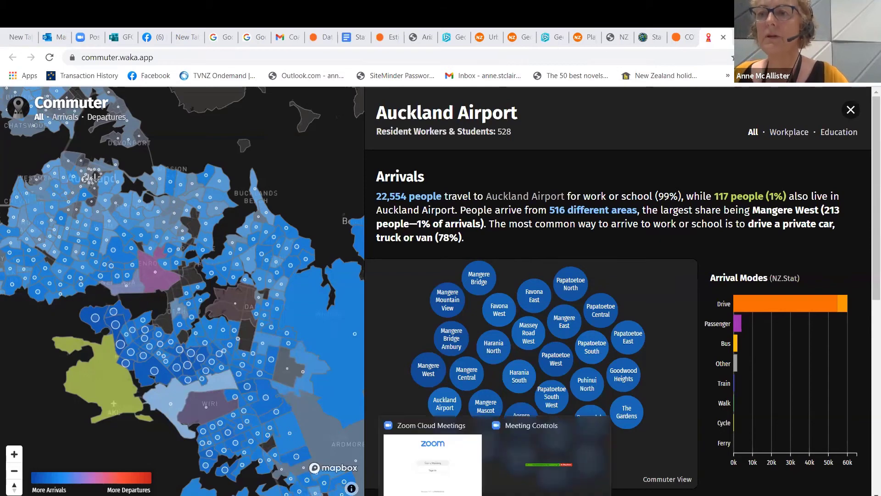
Step: Follow the NZ Deprivation Index link in the Word tour notes to the Otago page
{"action": "mouse_move", "coordinate": [296, 495]}
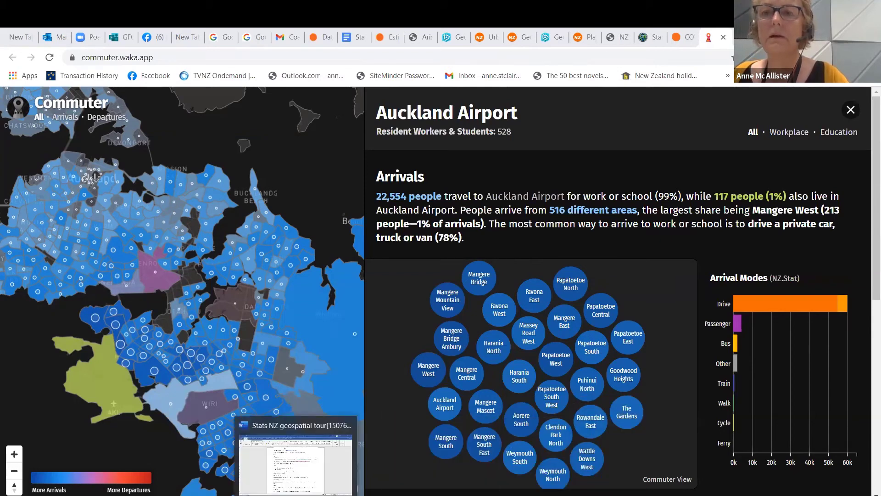
{"action": "left_click", "coordinate": [296, 463]}
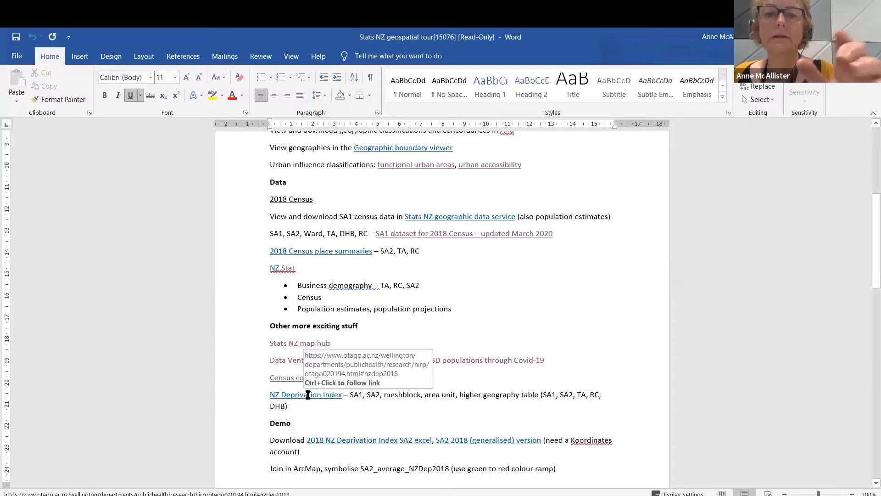
{"action": "left_click", "coordinate": [311, 390], "text": "ctrl"}
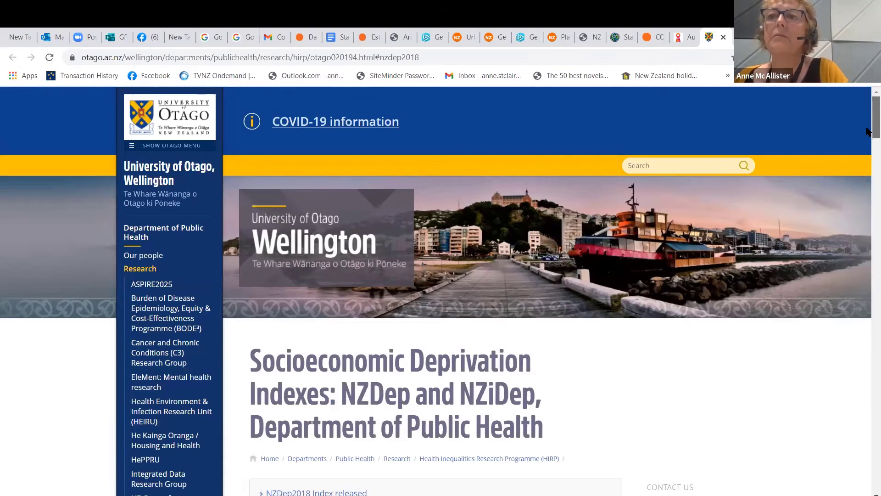
Step: Download the NZDep2018 Statistical Area 2 (SA2) Excel file otago730397.xlsx from the 2018 list
{"action": "scroll", "coordinate": [869, 143], "scroll_direction": "down", "scroll_amount": 3}
{"action": "scroll", "coordinate": [869, 156], "scroll_direction": "down", "scroll_amount": 3}
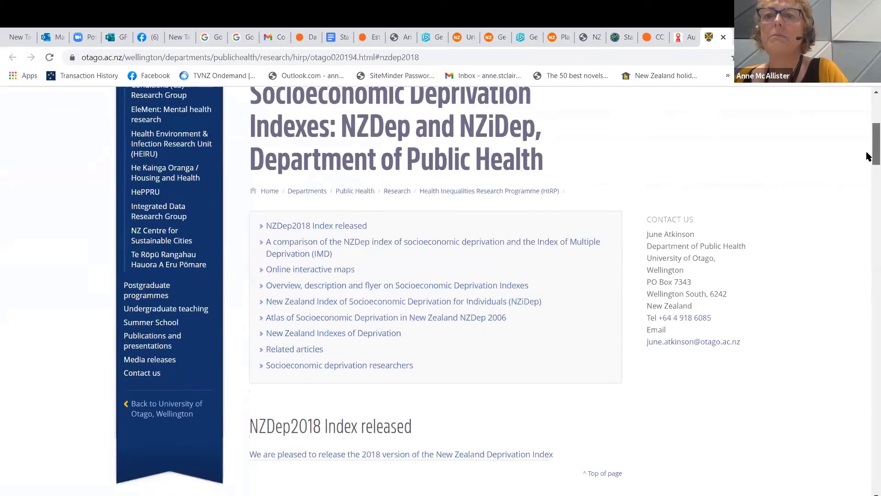
{"action": "scroll", "coordinate": [869, 159], "scroll_direction": "down", "scroll_amount": 1}
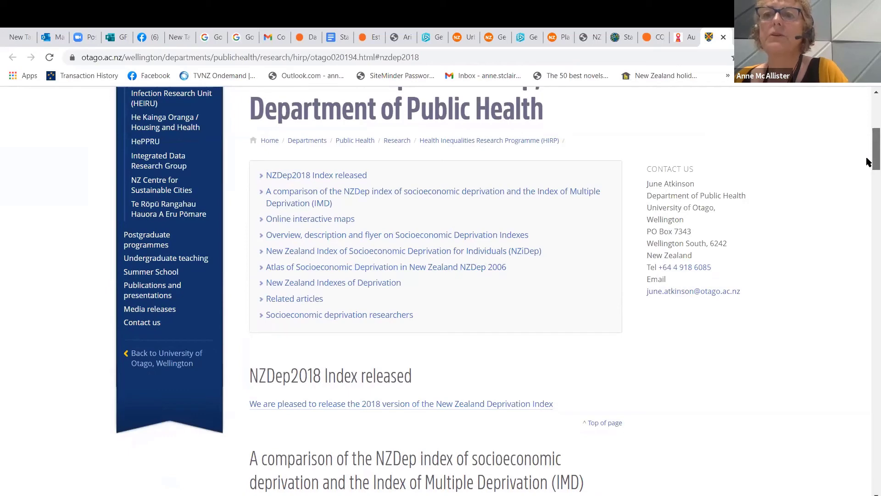
{"action": "scroll", "coordinate": [869, 165], "scroll_direction": "down", "scroll_amount": 4}
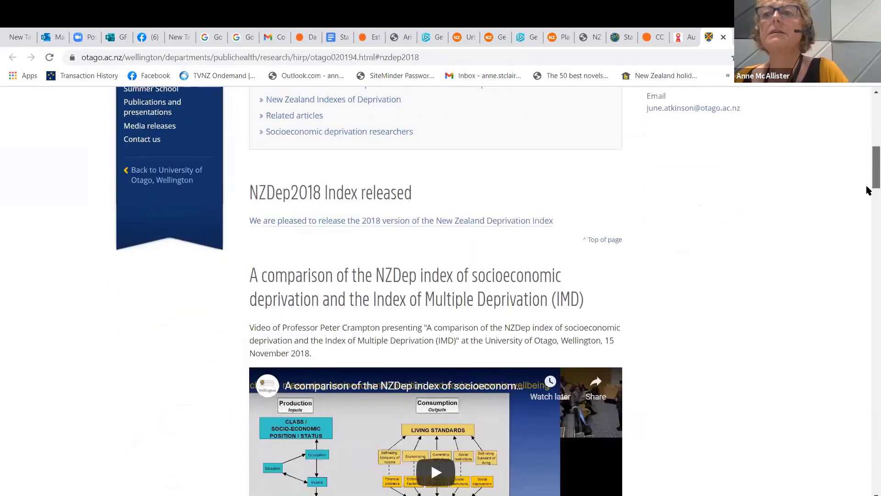
{"action": "scroll", "coordinate": [869, 191], "scroll_direction": "down", "scroll_amount": 4}
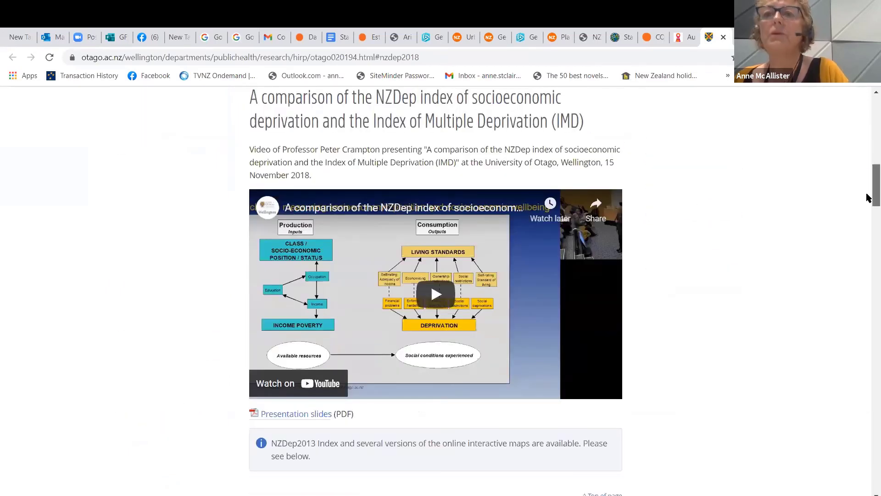
{"action": "scroll", "coordinate": [869, 200], "scroll_direction": "down", "scroll_amount": 3}
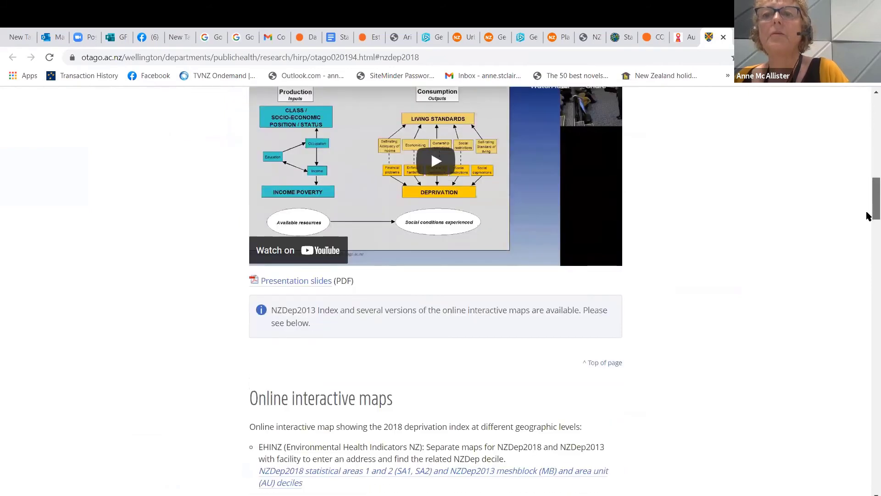
{"action": "scroll", "coordinate": [869, 216], "scroll_direction": "down", "scroll_amount": 3}
{"action": "scroll", "coordinate": [859, 261], "scroll_direction": "down", "scroll_amount": 7}
{"action": "scroll", "coordinate": [868, 274], "scroll_direction": "down", "scroll_amount": 14}
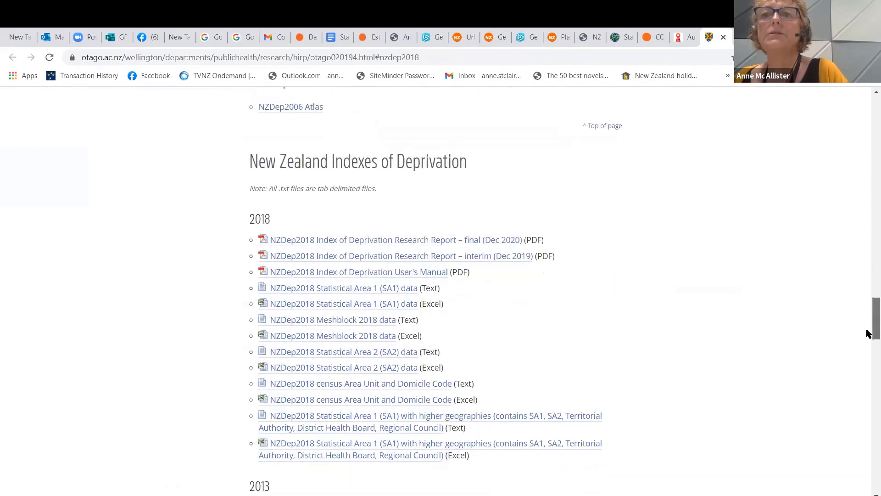
{"action": "scroll", "coordinate": [869, 334], "scroll_direction": "down", "scroll_amount": 1}
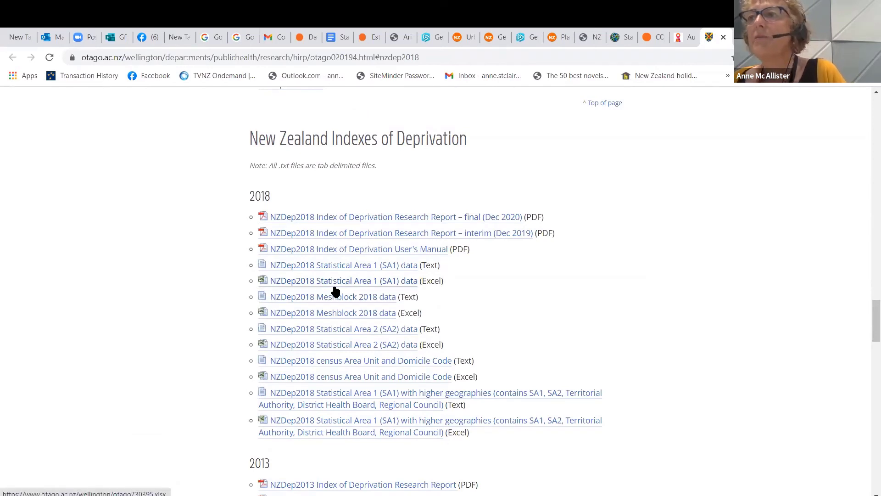
{"action": "left_click", "coordinate": [330, 347]}
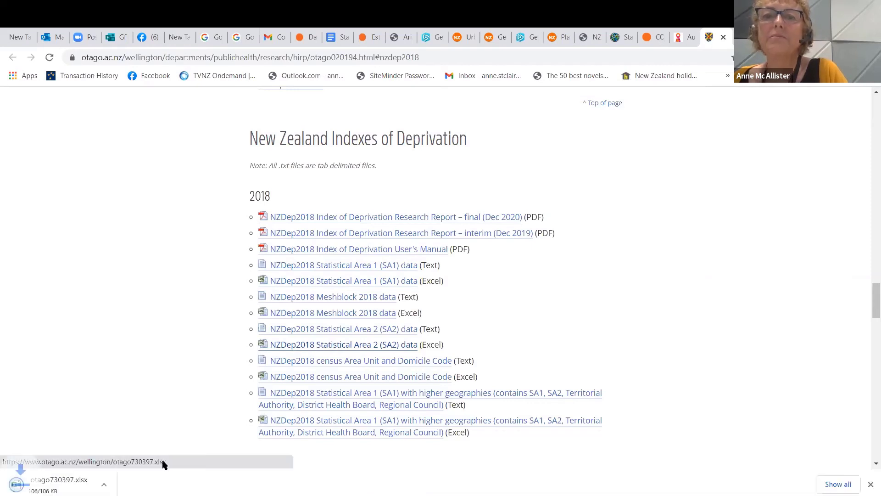
{"action": "left_click", "coordinate": [122, 486]}
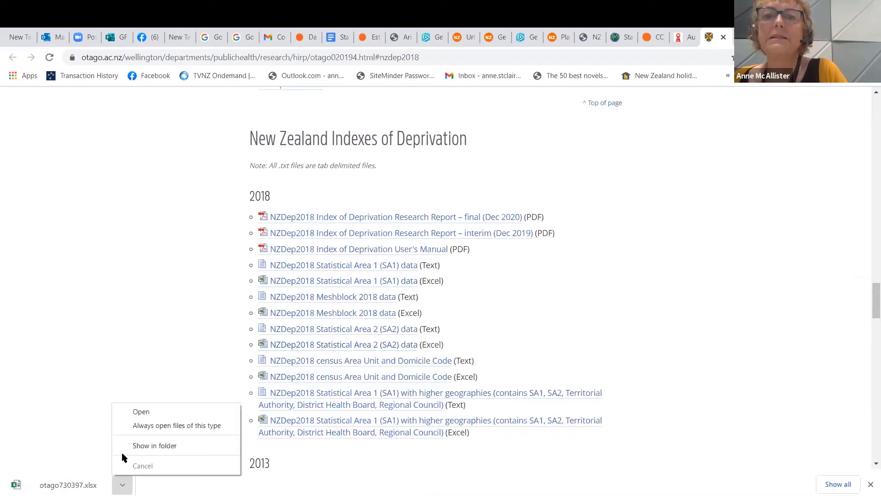
Step: Open otago730397.xlsx in Excel to view SA2 NZDep2018 scores, then return to the Otago page
{"action": "left_click", "coordinate": [145, 417]}
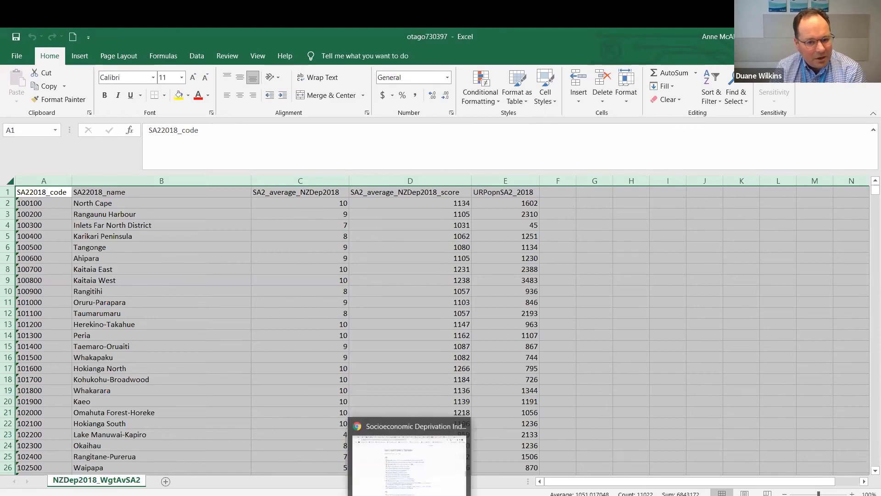
{"action": "left_click", "coordinate": [426, 487]}
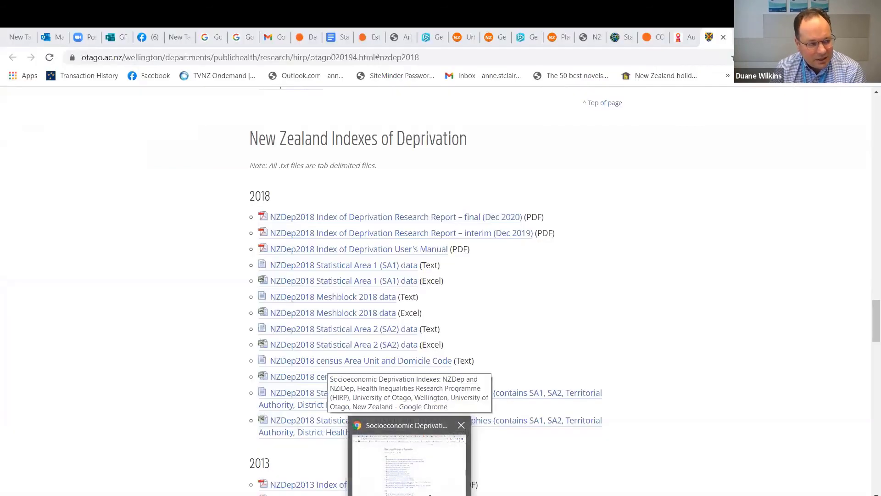
{"action": "left_click", "coordinate": [426, 486]}
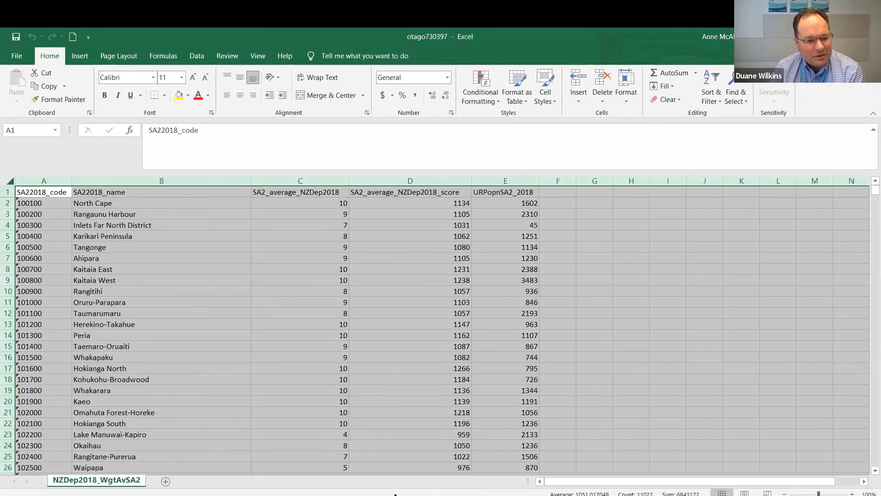
{"action": "left_click", "coordinate": [427, 492]}
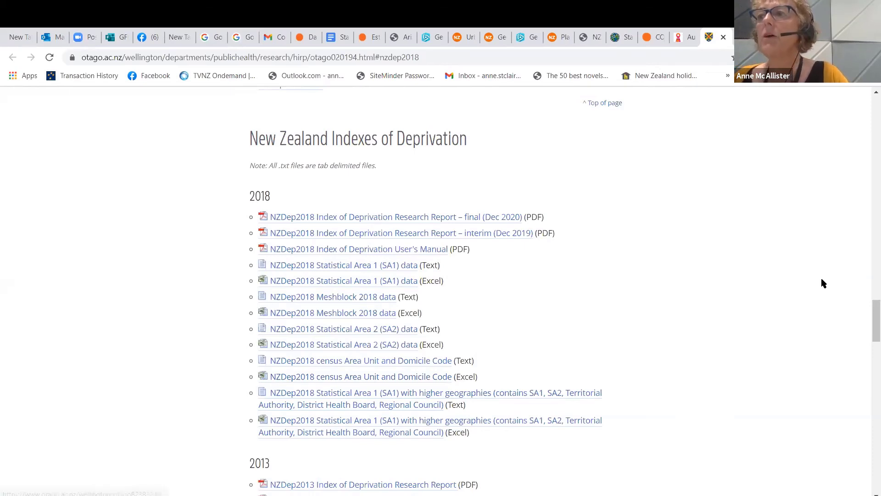
Step: Scroll the Otago page, then bring up the Stats NZ Datafinder 'sa 2' search results
{"action": "left_click_drag", "start_coordinate": [868, 331], "coordinate": [868, 366]}
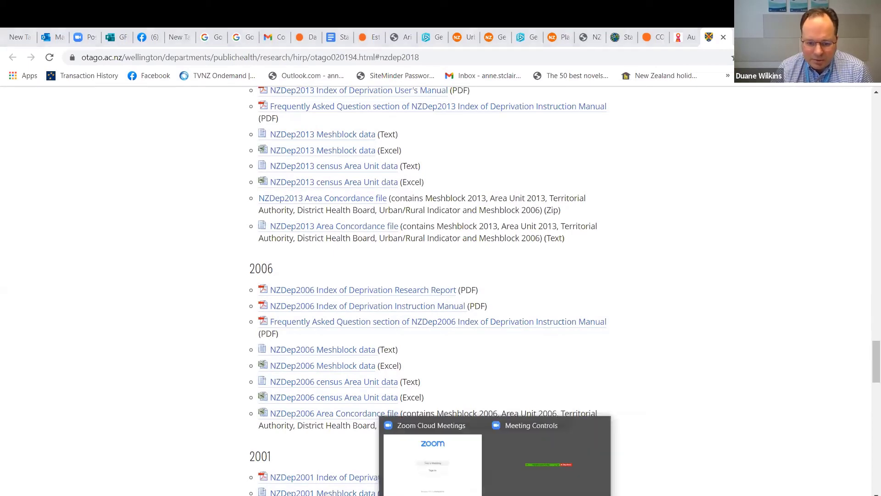
{"action": "mouse_move", "coordinate": [549, 459]}
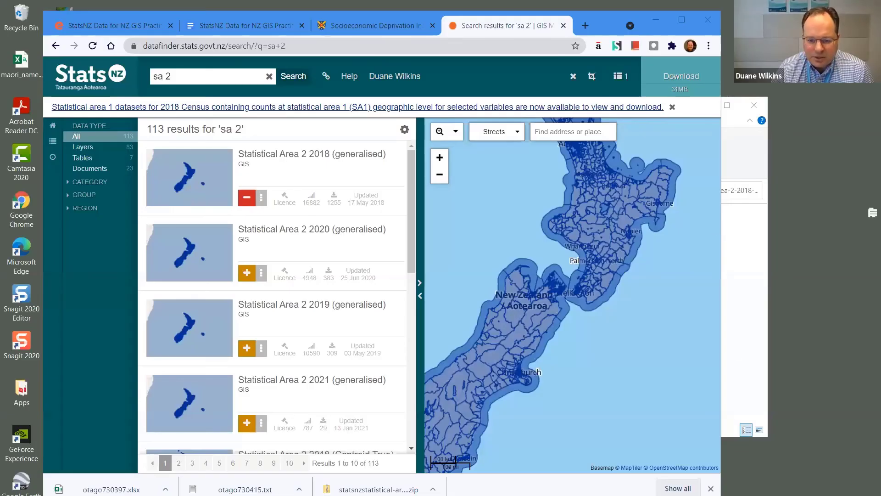
Step: Return to ArcGIS Pro and select the NZDep2018_WgtAvSA2 standalone table in Contents
{"action": "key", "text": "alt+Tab"}
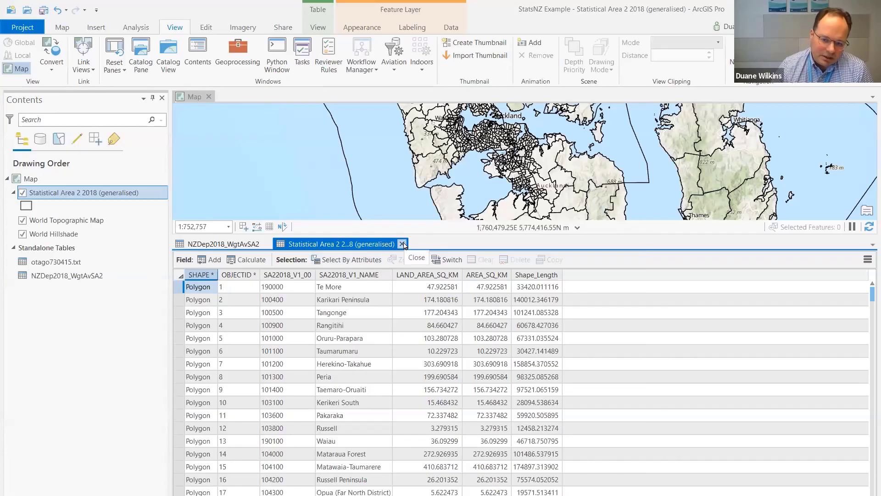
{"action": "left_click", "coordinate": [270, 245]}
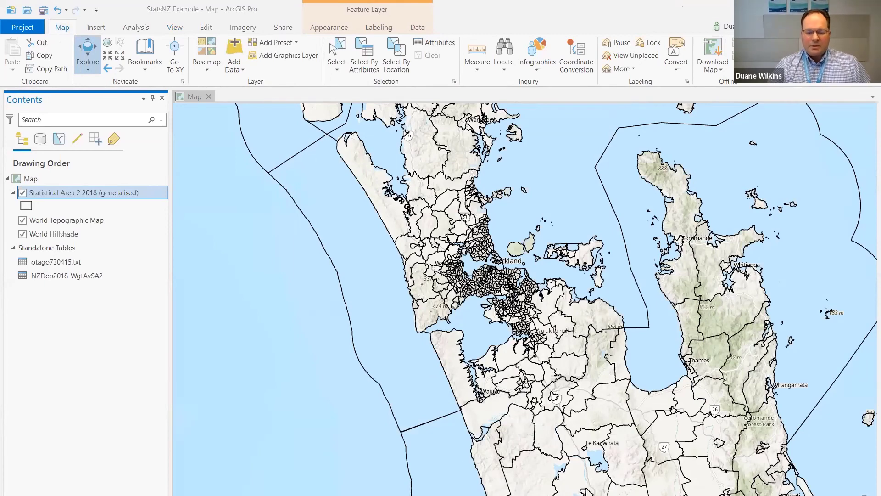
{"action": "mouse_move", "coordinate": [467, 495]}
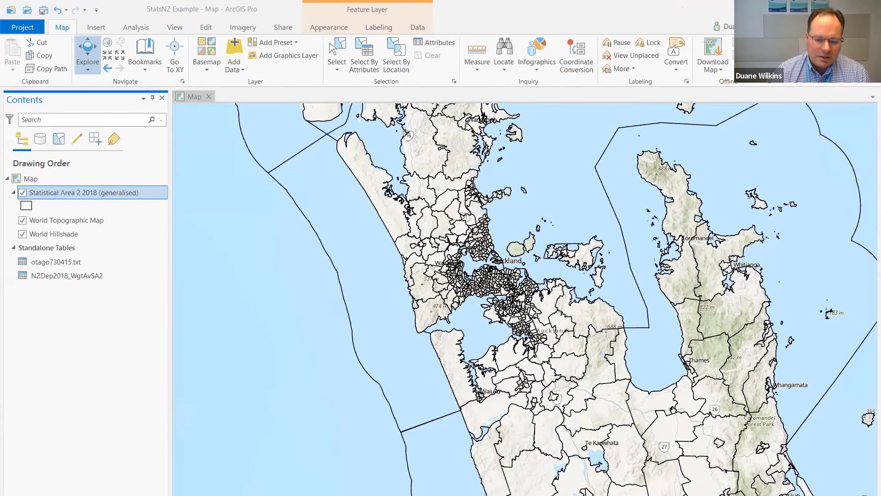
Step: Review the Stats NZ results, practical notes and Otago NZDep2018 download list, then return to ArcGIS Pro
{"action": "mouse_move", "coordinate": [391, 493]}
{"action": "left_click", "coordinate": [390, 468]}
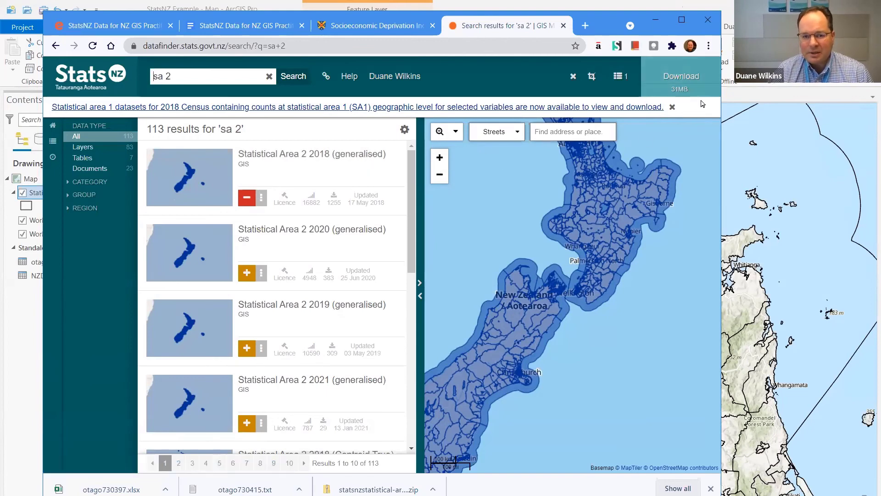
{"action": "left_click", "coordinate": [246, 26]}
{"action": "scroll", "coordinate": [321, 296], "scroll_direction": "up", "scroll_amount": 5}
{"action": "scroll", "coordinate": [322, 296], "scroll_direction": "up", "scroll_amount": 7}
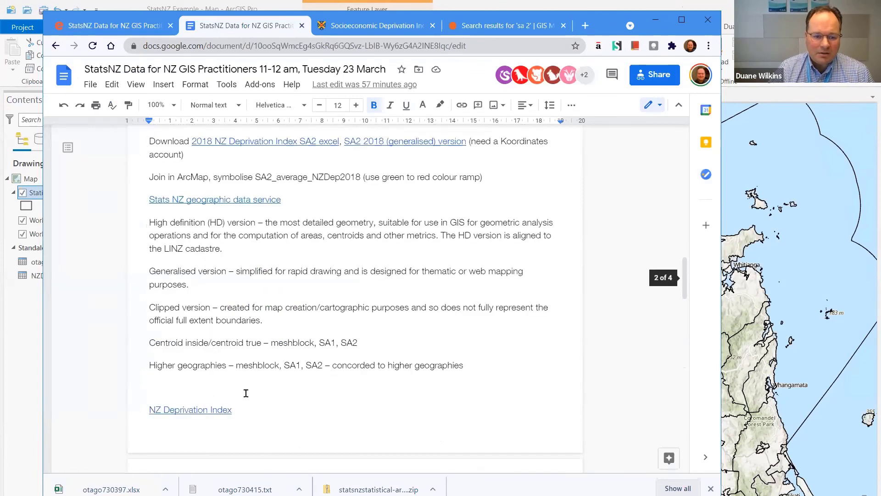
{"action": "left_click", "coordinate": [365, 26]}
{"action": "scroll", "coordinate": [427, 263], "scroll_direction": "up", "scroll_amount": 1}
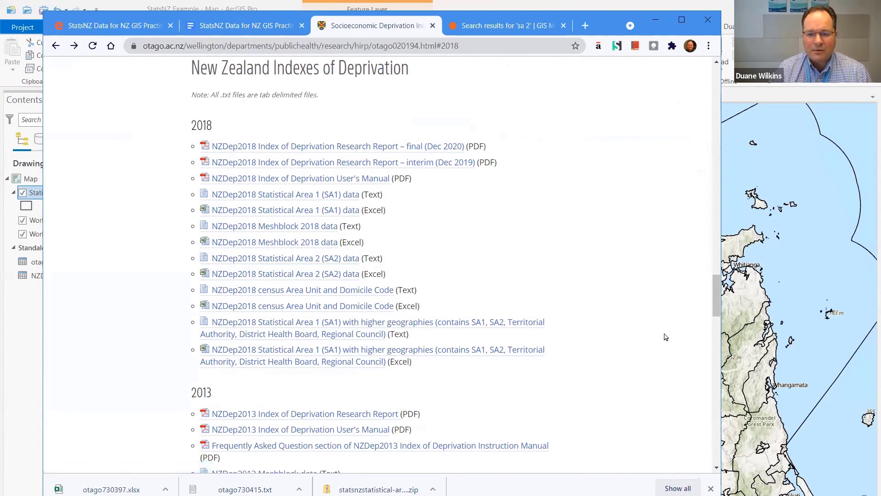
{"action": "key", "text": "alt+Tab"}
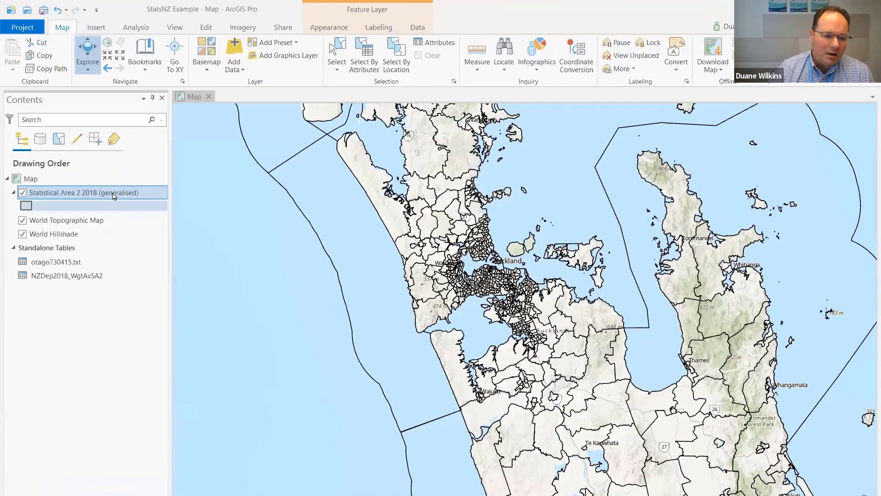
Step: Open the otago730415.txt table and enlarge the map area above it
{"action": "left_click", "coordinate": [85, 264]}
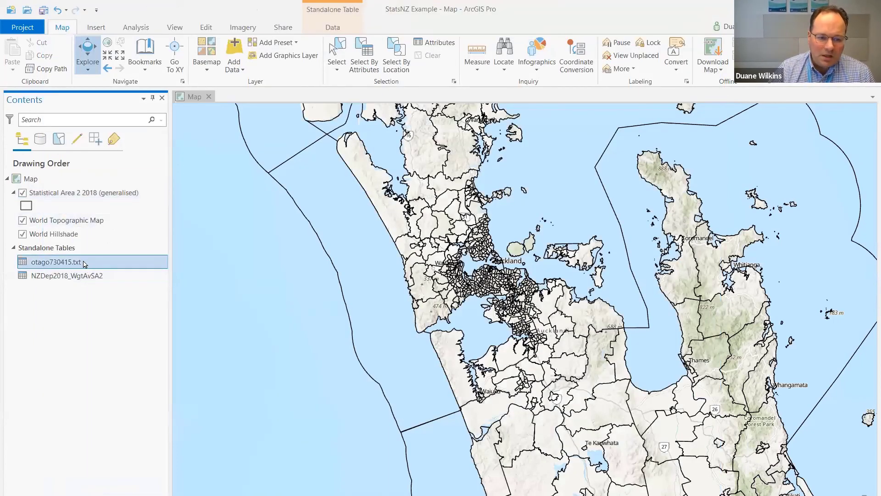
{"action": "right_click", "coordinate": [86, 265]}
{"action": "left_click", "coordinate": [116, 284]}
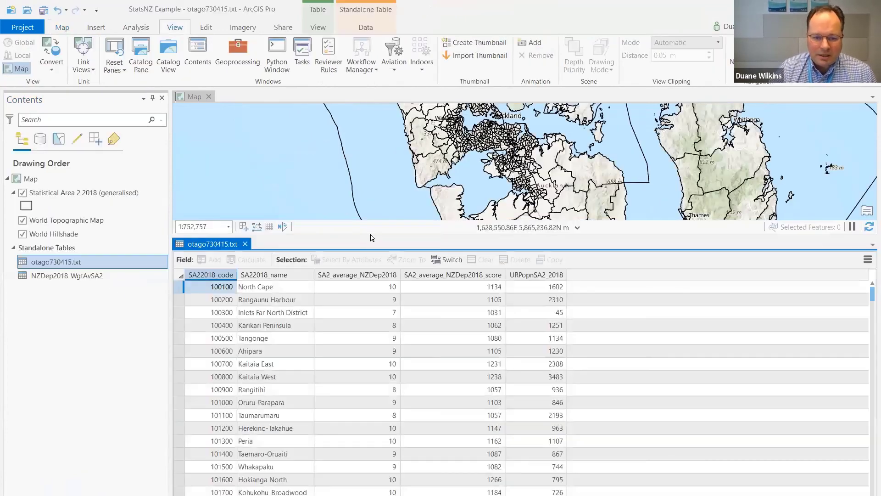
{"action": "left_click_drag", "start_coordinate": [375, 235], "coordinate": [366, 330]}
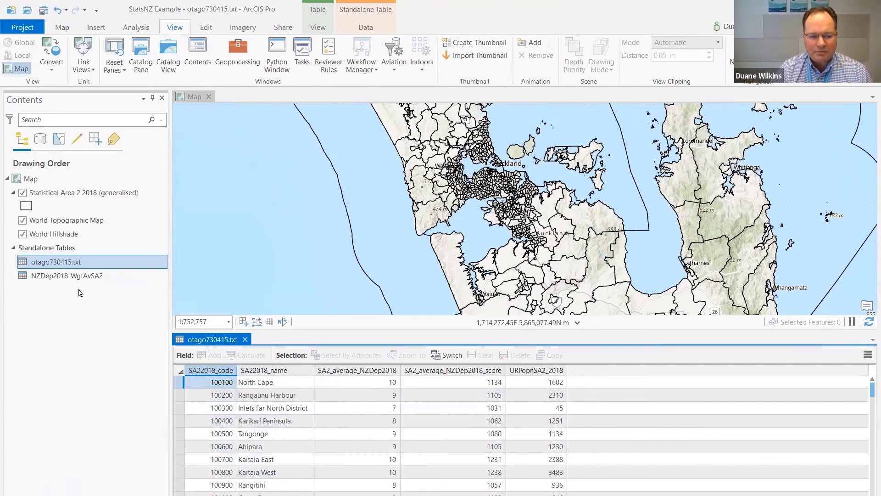
{"action": "left_click", "coordinate": [91, 195]}
Step: Open the Statistical Area 2 2018 (generalised) layer's attribute table
{"action": "right_click", "coordinate": [90, 197]}
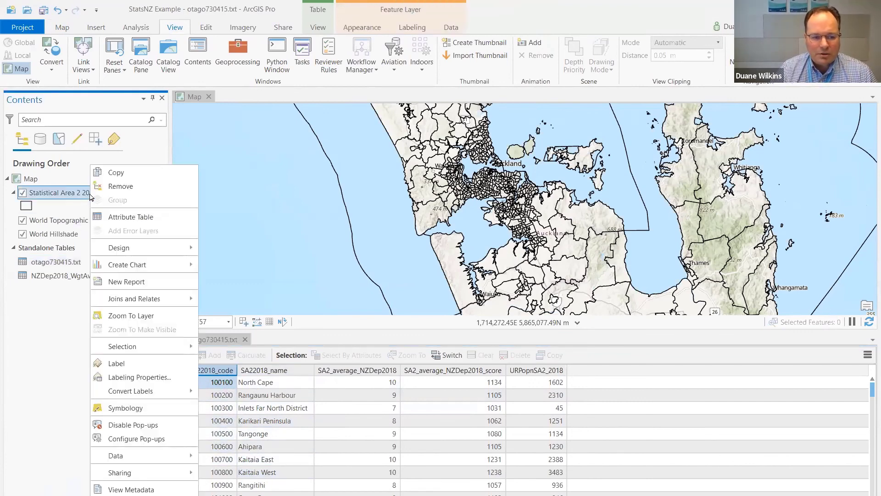
{"action": "left_click", "coordinate": [67, 198]}
{"action": "left_click", "coordinate": [87, 220]}
{"action": "left_click", "coordinate": [110, 195]}
{"action": "right_click", "coordinate": [110, 195]}
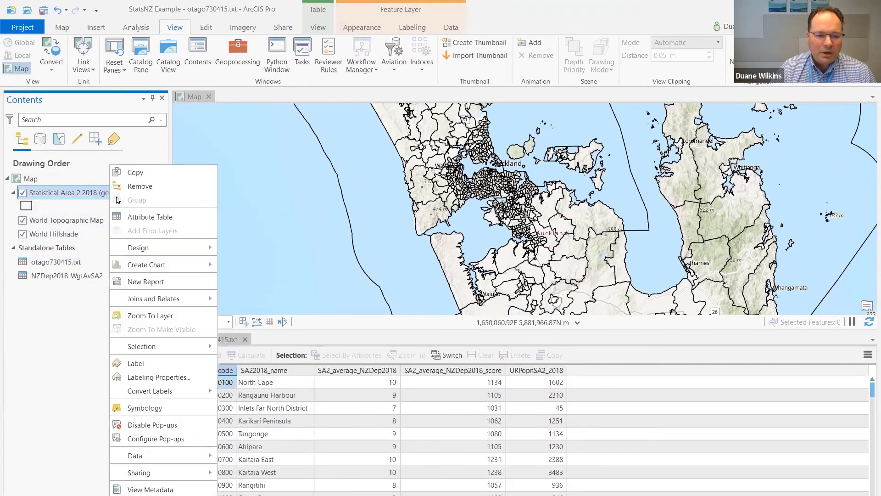
{"action": "left_click", "coordinate": [157, 218]}
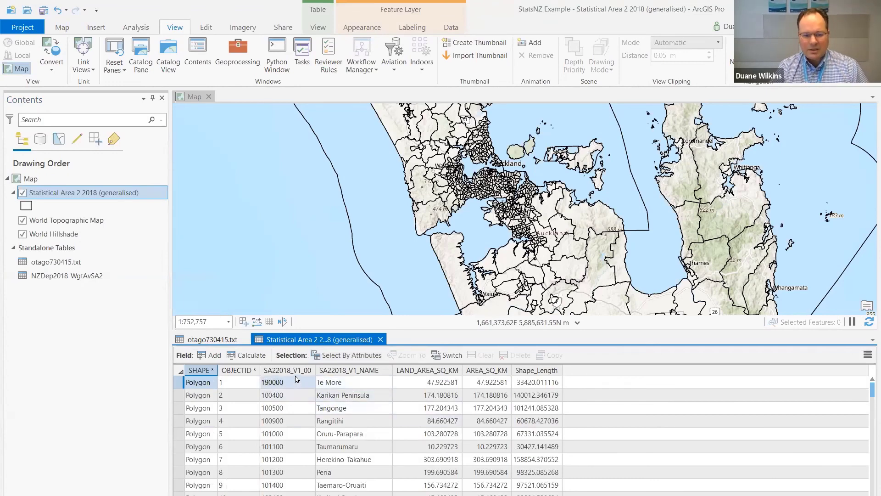
{"action": "mouse_move", "coordinate": [298, 374]}
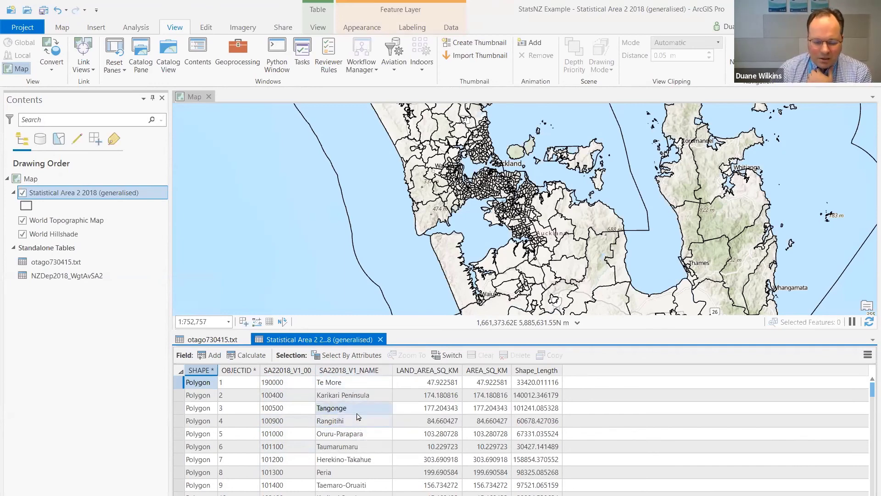
Step: Open the NZDep2018_WgtAvSA2 table alongside the SA2 attribute table
{"action": "left_click", "coordinate": [78, 266]}
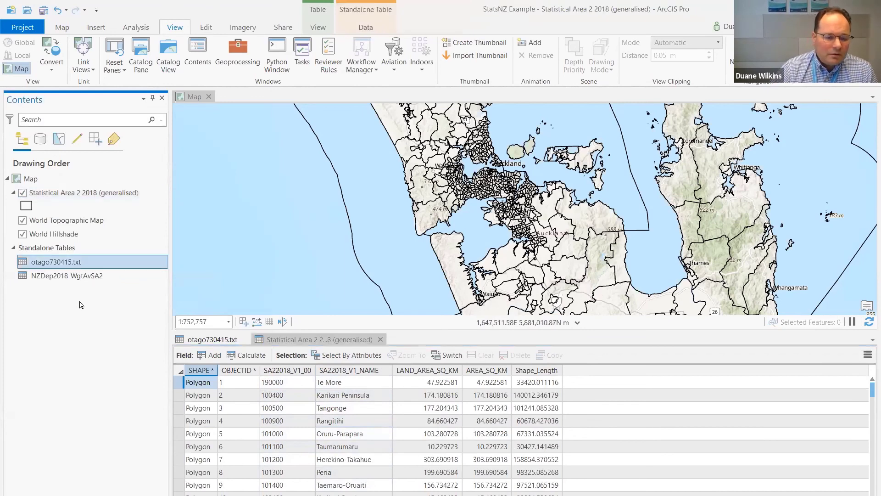
{"action": "left_click", "coordinate": [94, 278]}
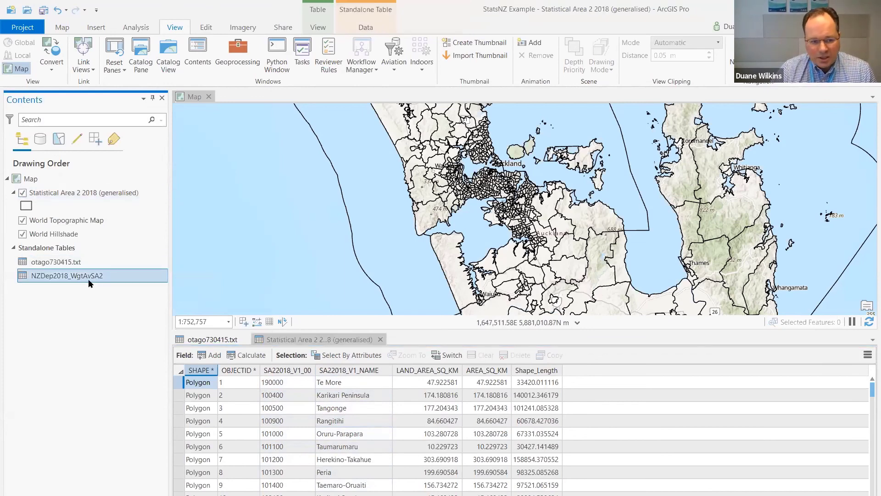
{"action": "right_click", "coordinate": [89, 280]}
{"action": "left_click", "coordinate": [116, 30]}
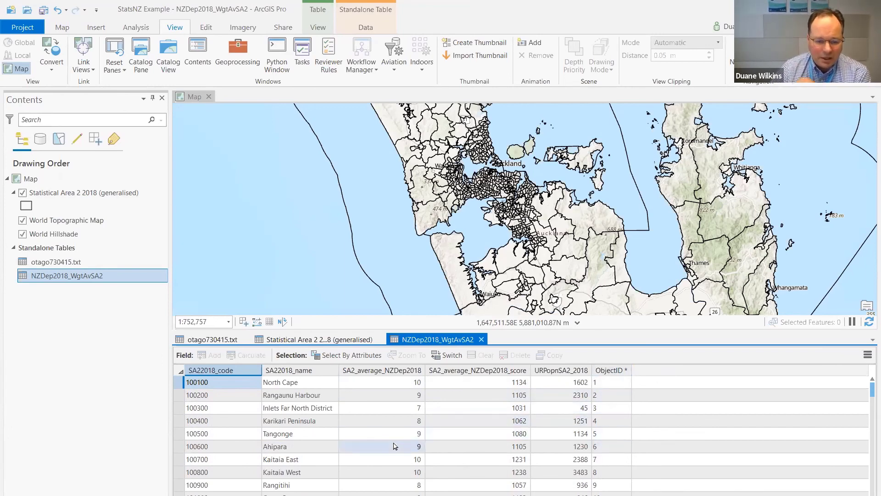
{"action": "left_click", "coordinate": [83, 195]}
{"action": "right_click", "coordinate": [83, 195]}
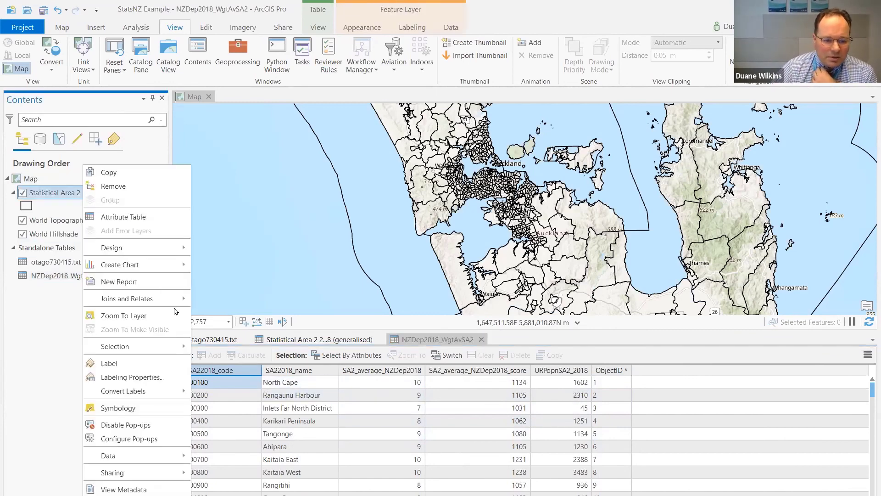
Step: Join NZDep2018_WgtAvSA2 to the SA2 layer on SA22018_V1_00 = SA22018_code, validating 2253 matches
{"action": "mouse_move", "coordinate": [168, 299]}
{"action": "left_click", "coordinate": [216, 305]}
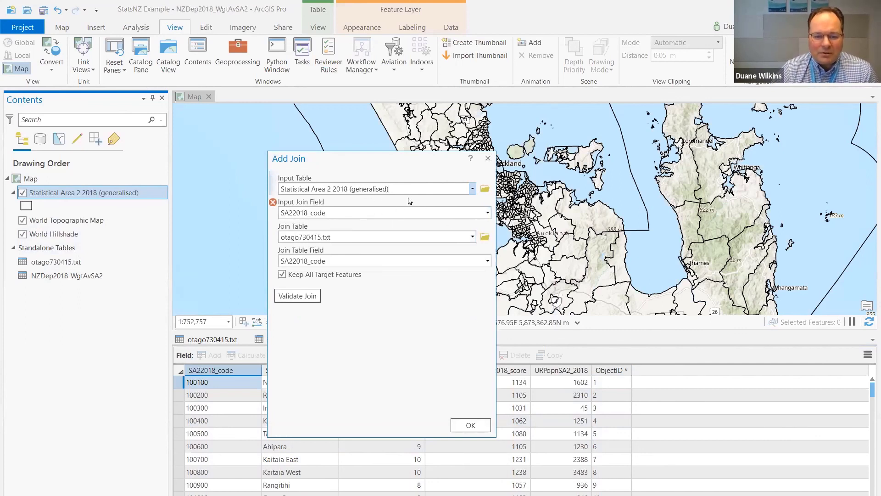
{"action": "left_click", "coordinate": [487, 214]}
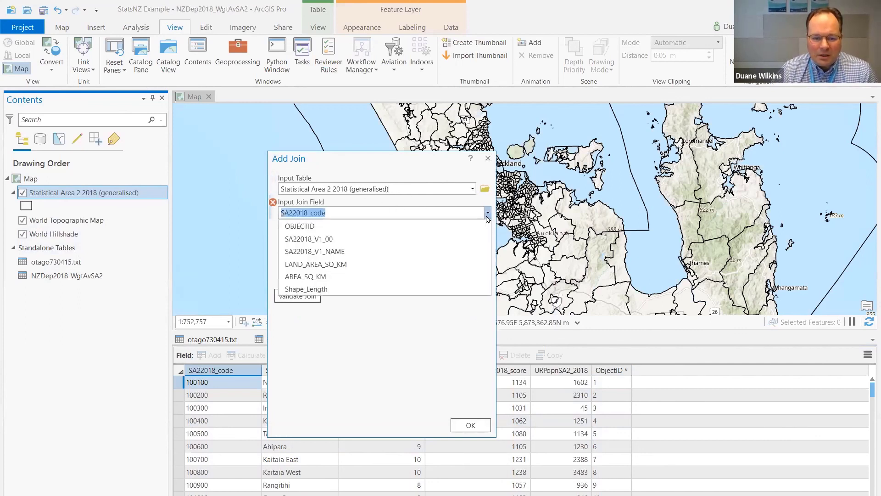
{"action": "left_click", "coordinate": [334, 239]}
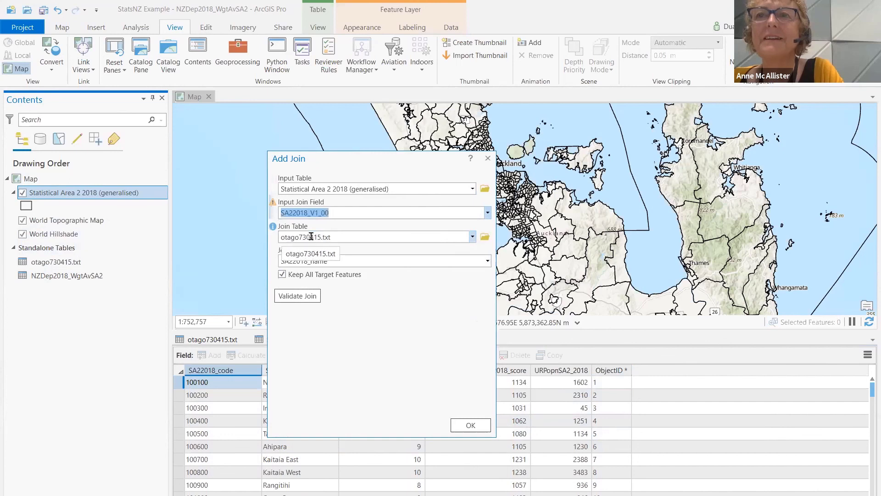
{"action": "left_click", "coordinate": [474, 240]}
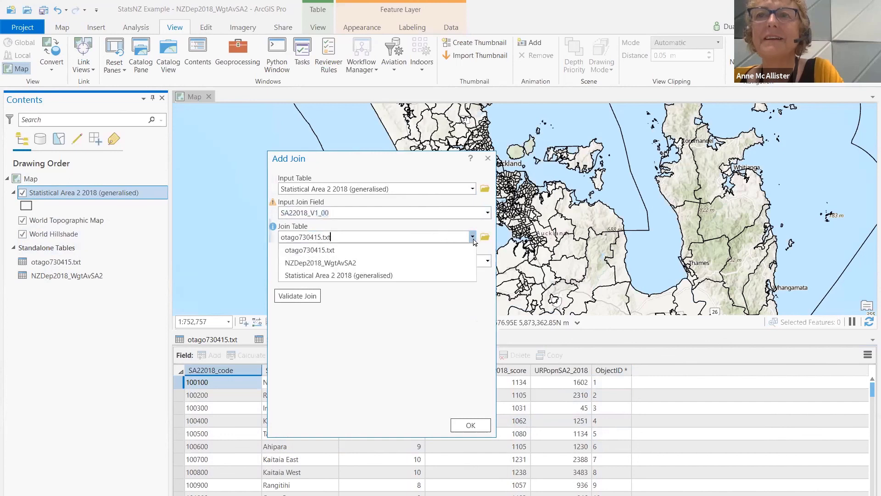
{"action": "left_click", "coordinate": [348, 262]}
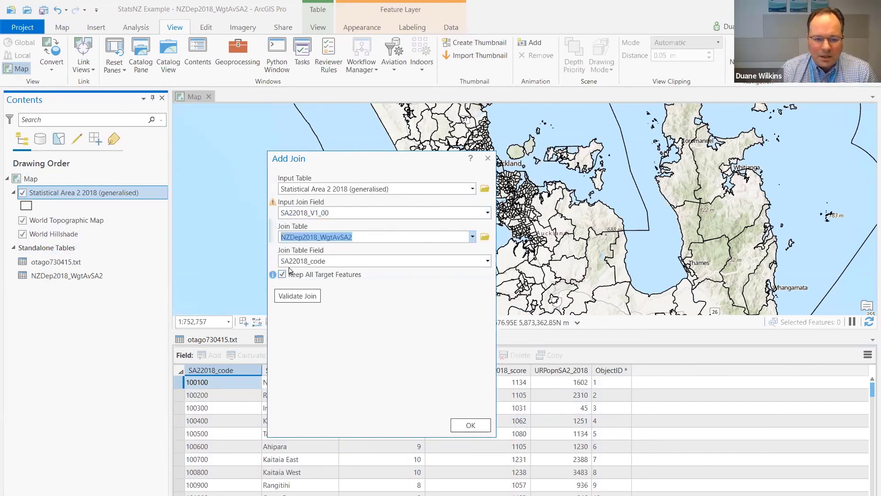
{"action": "left_click", "coordinate": [296, 298]}
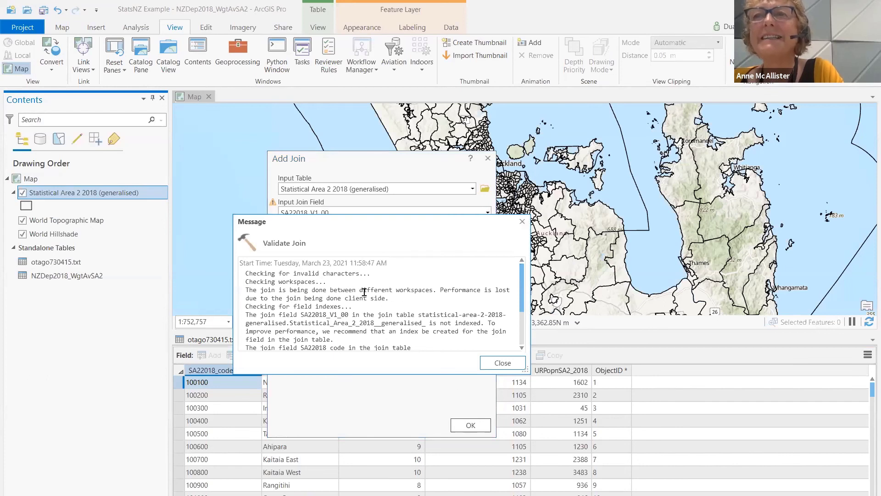
{"action": "scroll", "coordinate": [493, 290], "scroll_direction": "down", "scroll_amount": 3}
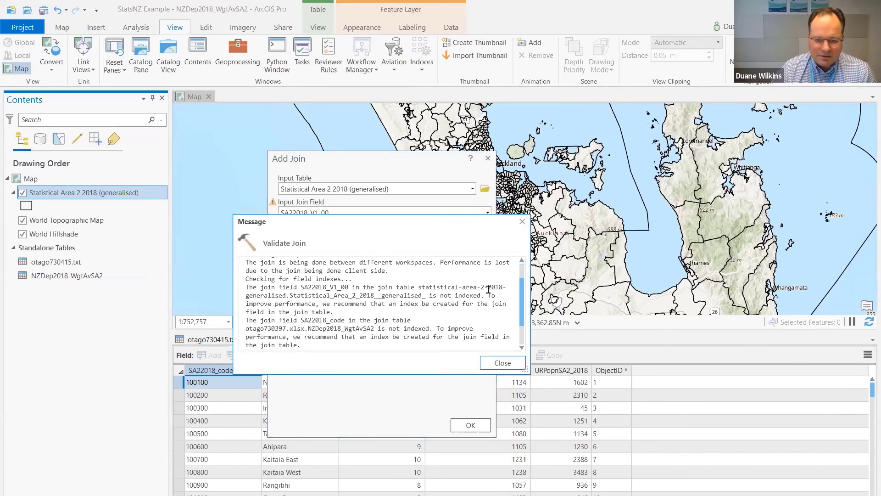
{"action": "left_click", "coordinate": [500, 363]}
{"action": "left_click", "coordinate": [471, 426]}
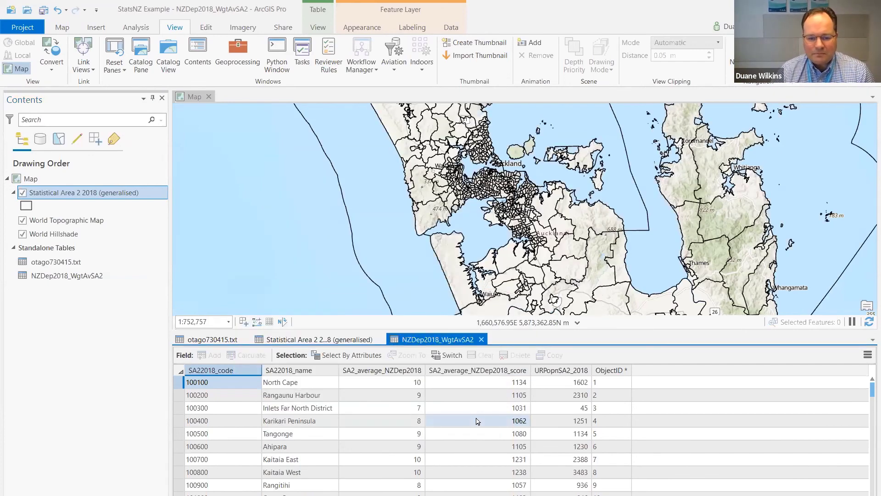
Step: Inspect the Awhitu polygon's joined NZDep2018 attributes in its pop-up, then dismiss it
{"action": "left_click", "coordinate": [452, 258]}
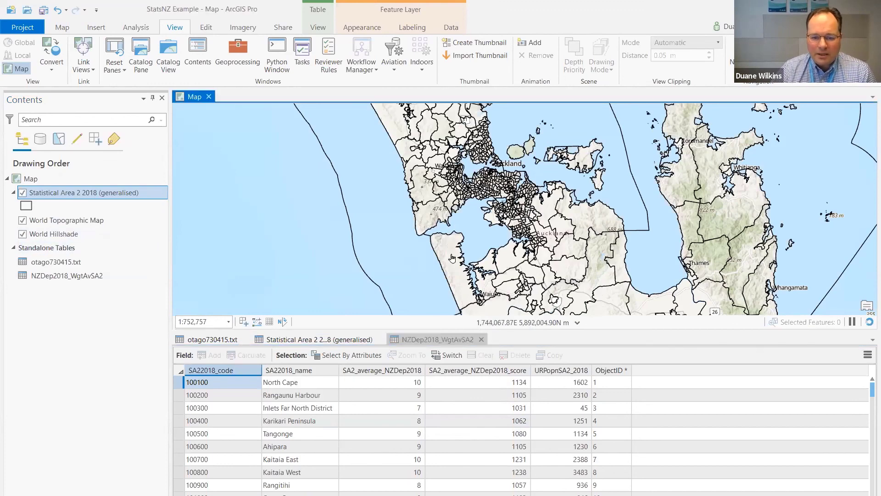
{"action": "left_click", "coordinate": [452, 258]}
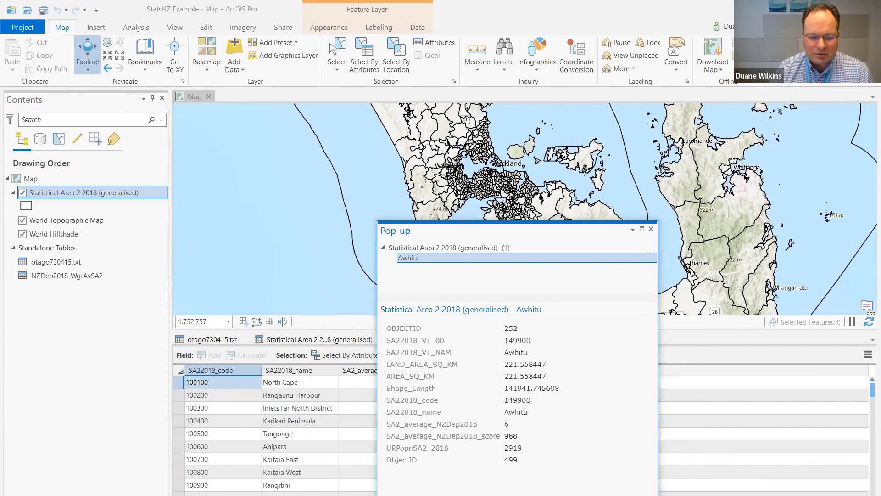
{"action": "left_click", "coordinate": [117, 449]}
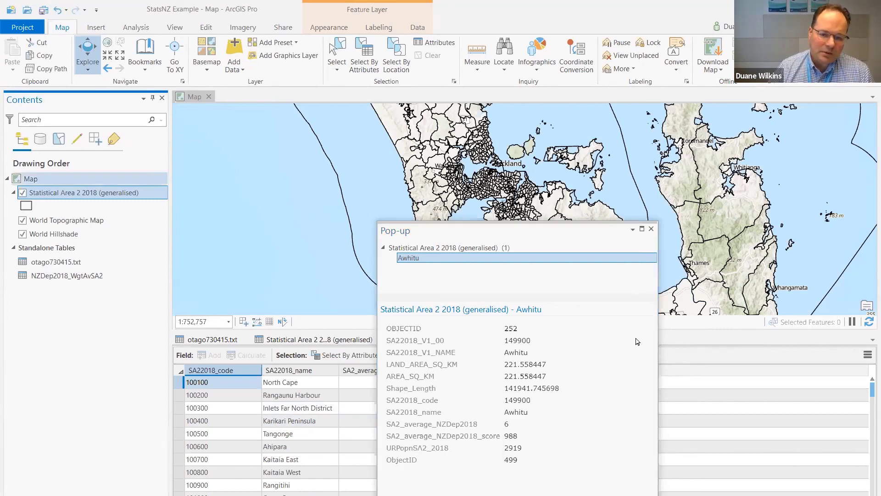
{"action": "left_click", "coordinate": [652, 229]}
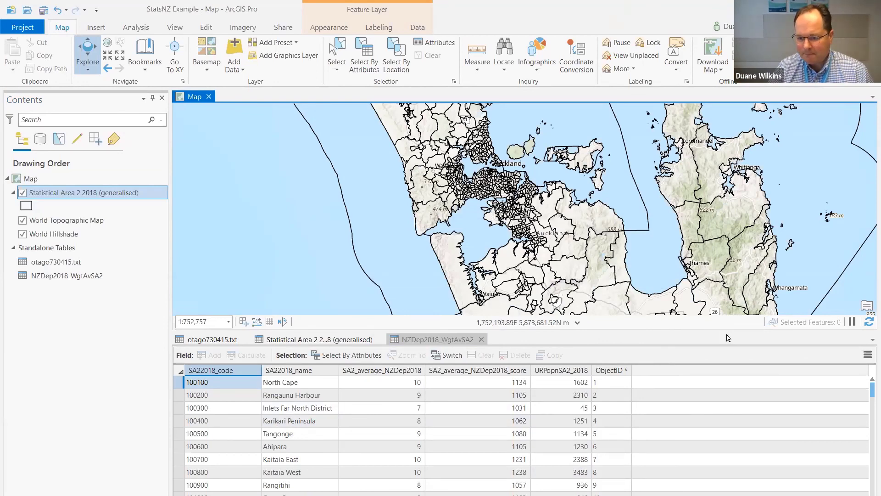
Step: Close the otago730415.txt and Statistical Area 2 2018 table views
{"action": "left_click", "coordinate": [868, 342]}
{"action": "left_click", "coordinate": [314, 351]}
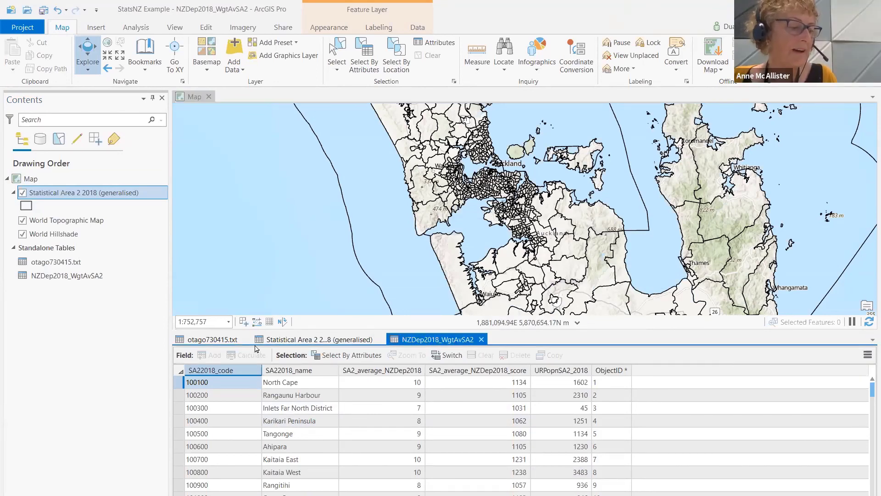
{"action": "left_click", "coordinate": [245, 339]}
{"action": "left_click", "coordinate": [301, 339]}
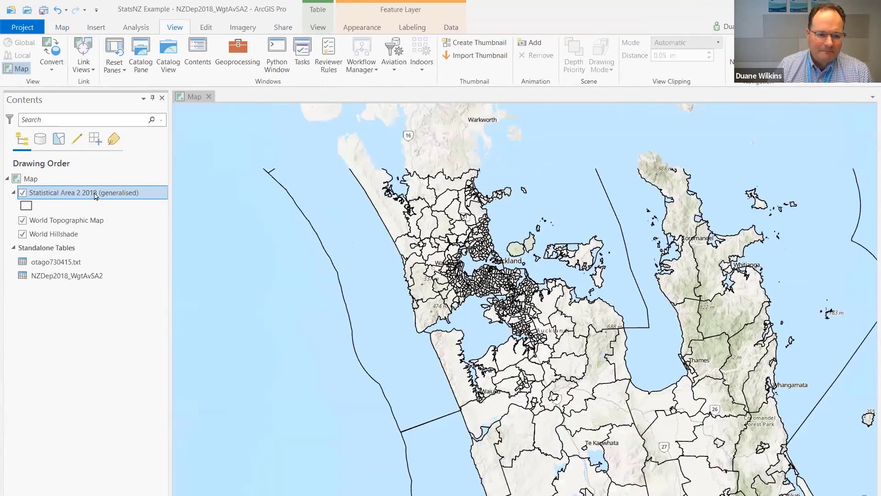
{"action": "right_click", "coordinate": [95, 193]}
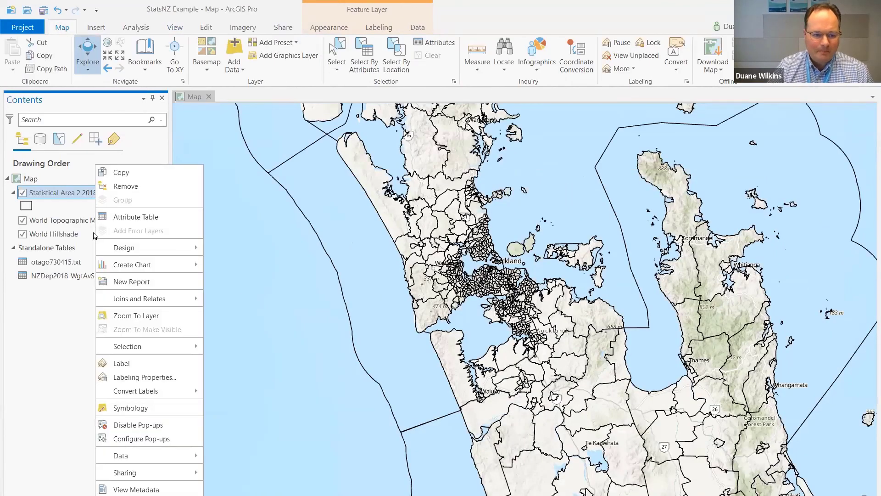
Step: Symbolise the SA2 layer with Graduated Colors on SA2_average_NZDep2018 in 10 classes
{"action": "left_click", "coordinate": [140, 407]}
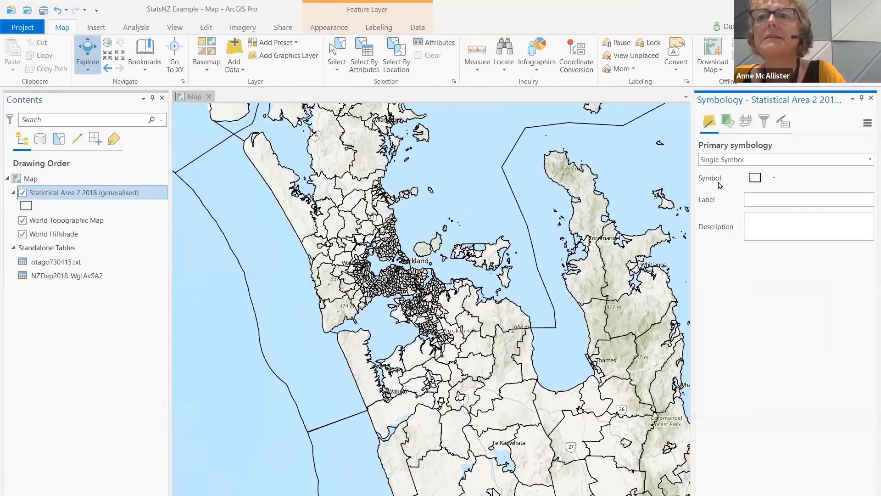
{"action": "left_click", "coordinate": [824, 158]}
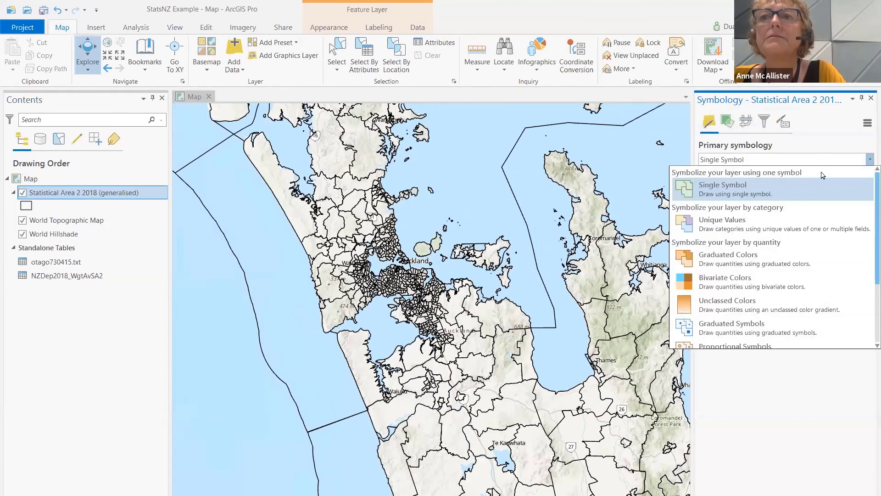
{"action": "left_click", "coordinate": [751, 259]}
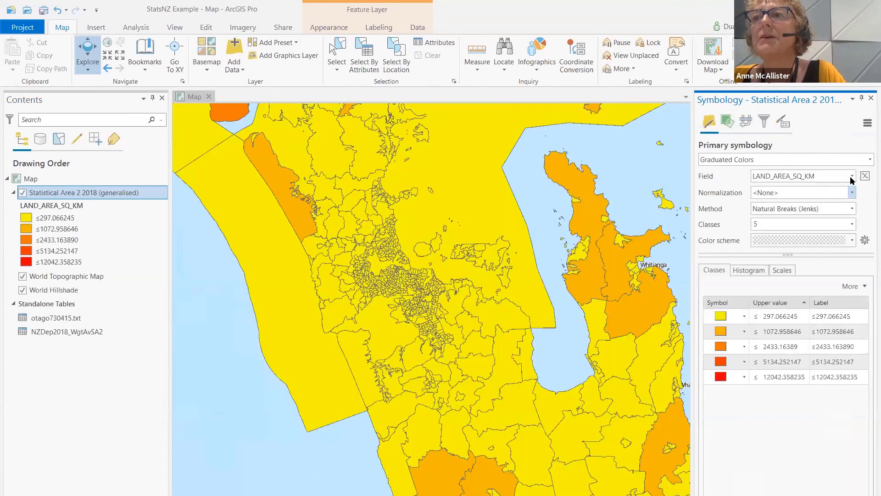
{"action": "left_click", "coordinate": [852, 177]}
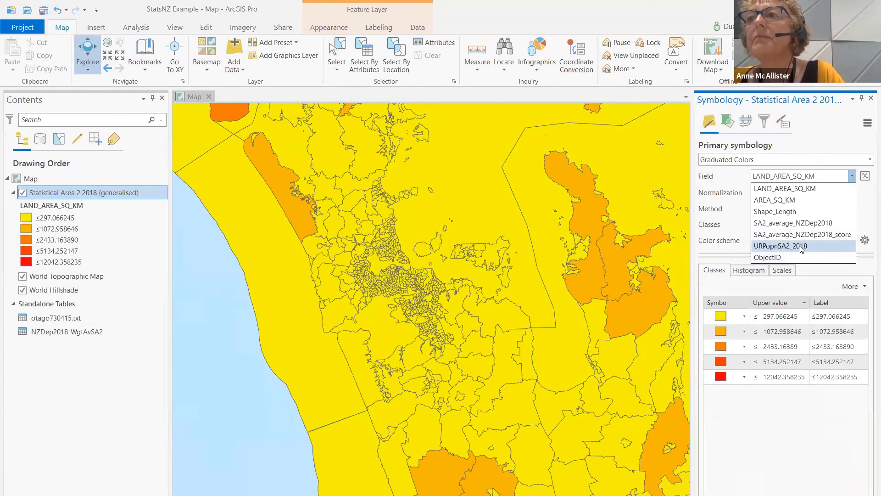
{"action": "left_click", "coordinate": [782, 224]}
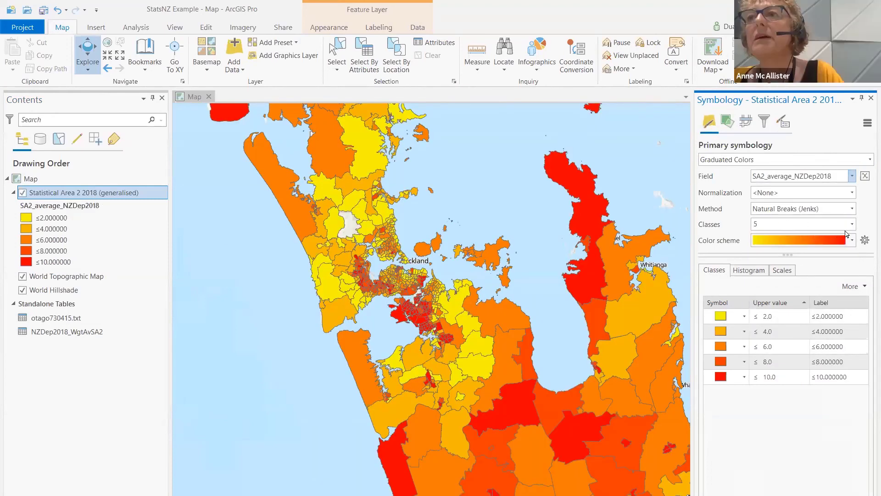
{"action": "left_click", "coordinate": [851, 224]}
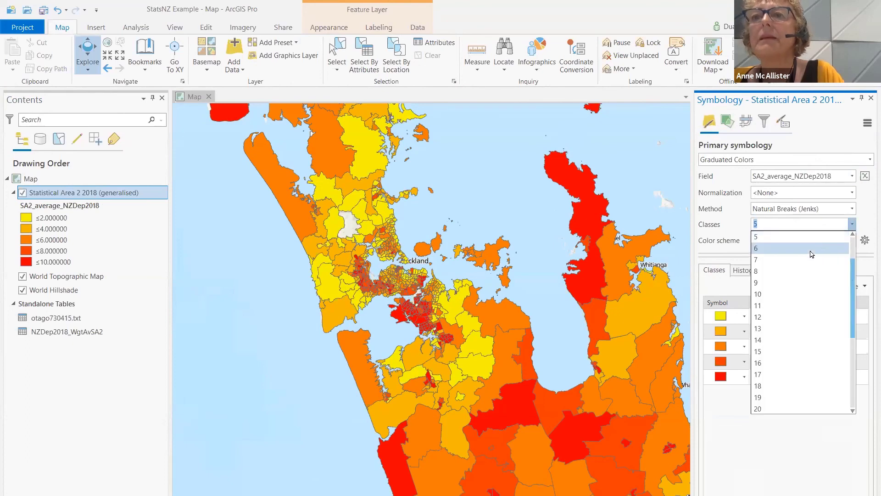
{"action": "left_click", "coordinate": [782, 296]}
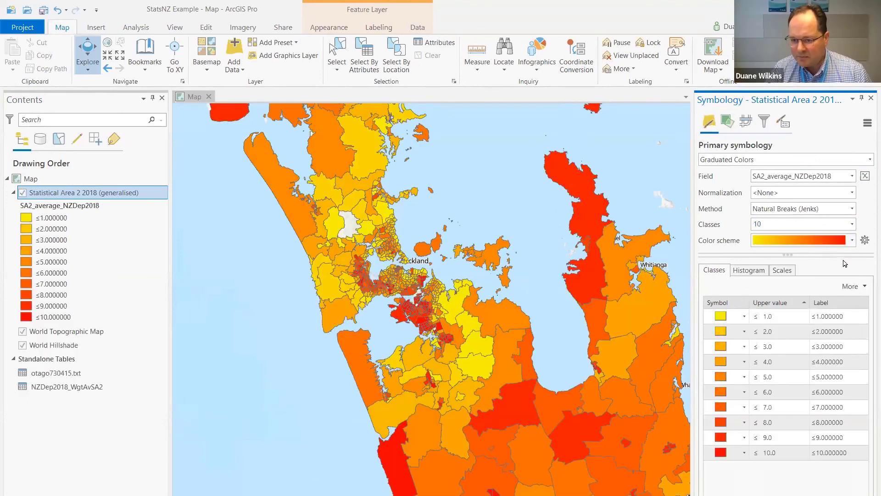
{"action": "left_click", "coordinate": [852, 240]}
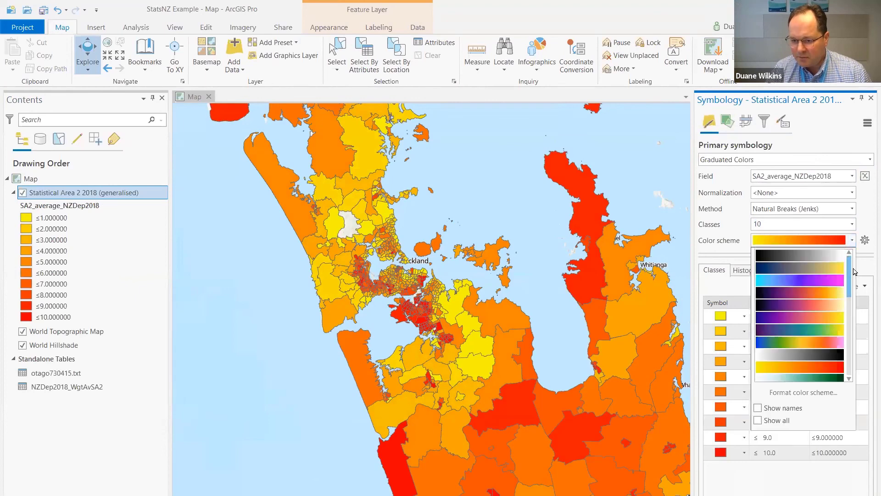
Step: Apply the cyan-to-purple colour ramp and centre the map on Auckland
{"action": "mouse_move", "coordinate": [850, 275]}
{"action": "left_mouse_down"}
{"action": "mouse_move", "coordinate": [849, 366]}
{"action": "mouse_move", "coordinate": [853, 278]}
{"action": "left_mouse_up"}
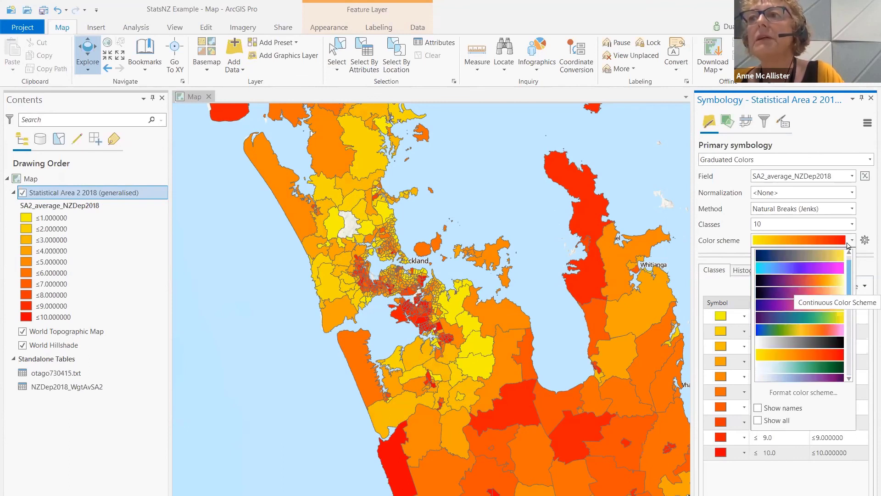
{"action": "left_click", "coordinate": [826, 269]}
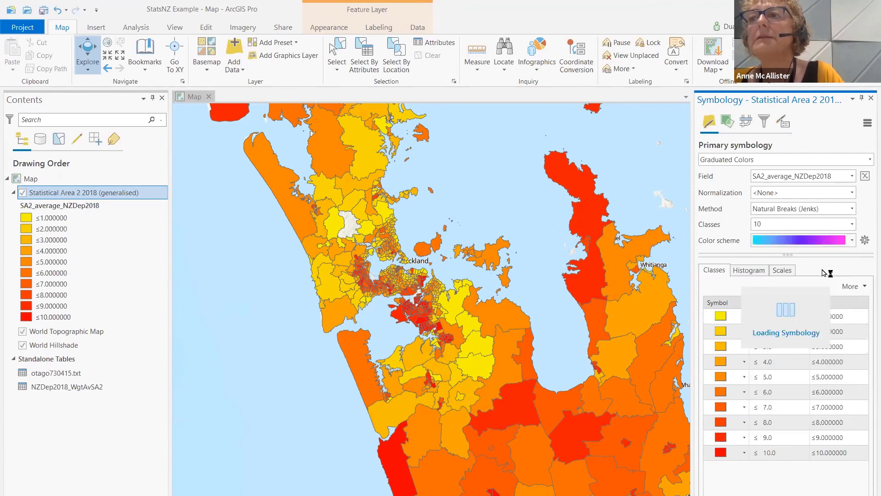
{"action": "left_click", "coordinate": [495, 382]}
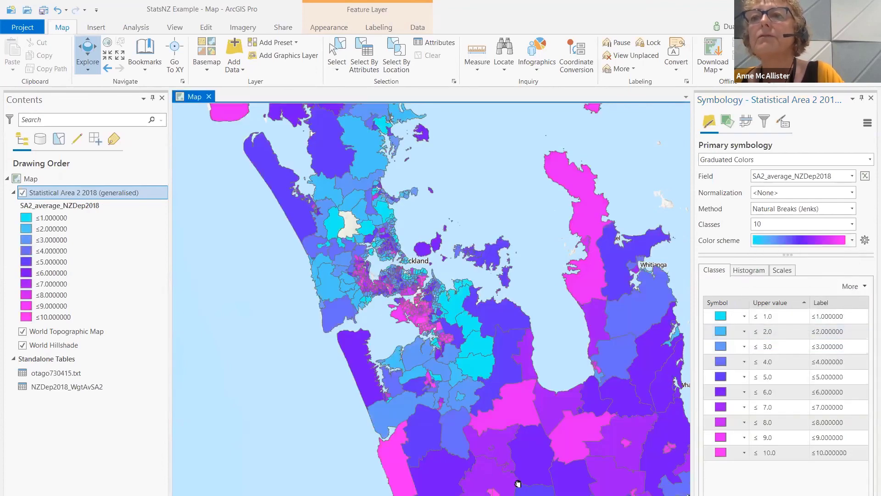
{"action": "left_click_drag", "start_coordinate": [443, 446], "coordinate": [440, 485]}
{"action": "left_click_drag", "start_coordinate": [510, 106], "coordinate": [503, 157]}
{"action": "left_click_drag", "start_coordinate": [449, 373], "coordinate": [380, 314]}
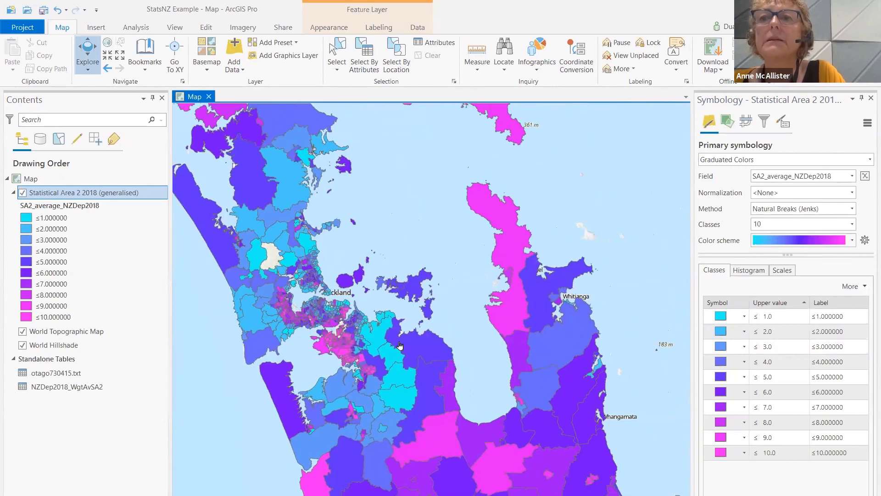
{"action": "scroll", "coordinate": [360, 359], "scroll_direction": "up", "scroll_amount": 3}
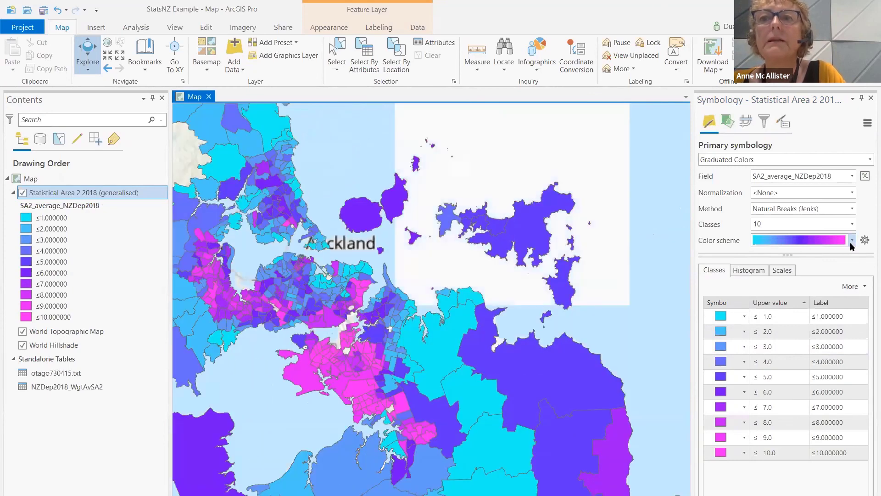
Step: Try the black-to-yellow ramp, then settle on Viridis and widen the map view
{"action": "left_click", "coordinate": [850, 242]}
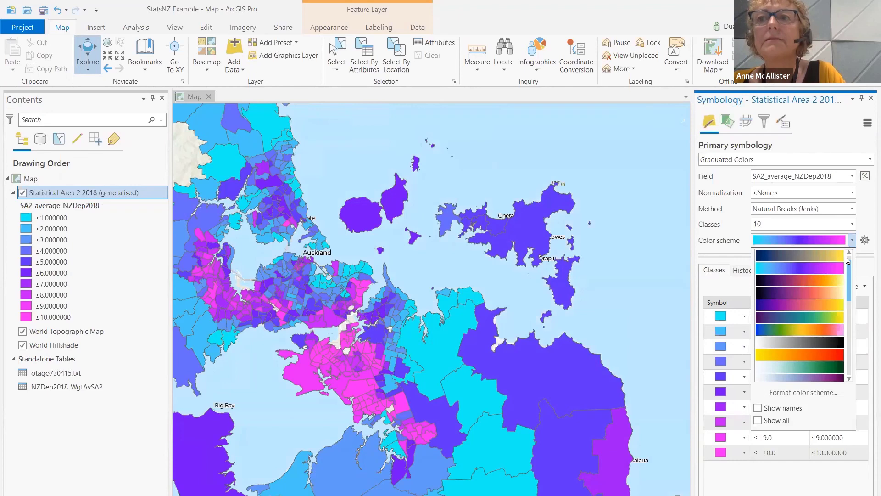
{"action": "left_click", "coordinate": [832, 281]}
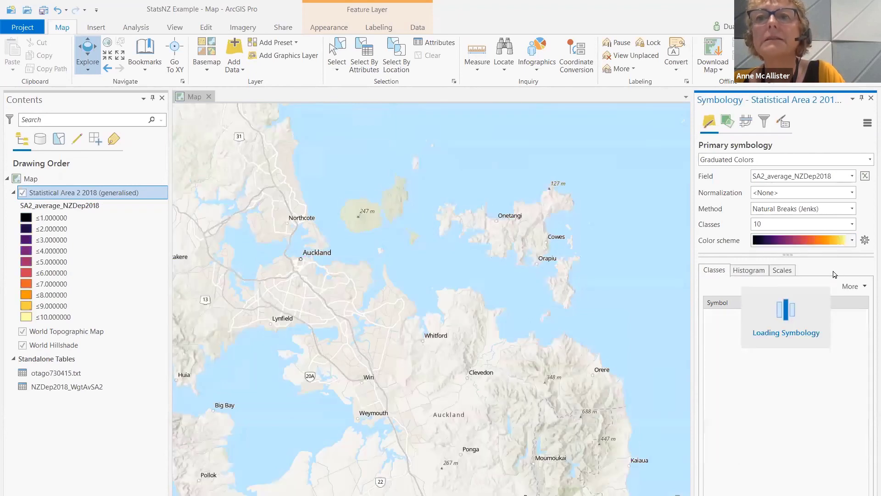
{"action": "left_click", "coordinate": [850, 240]}
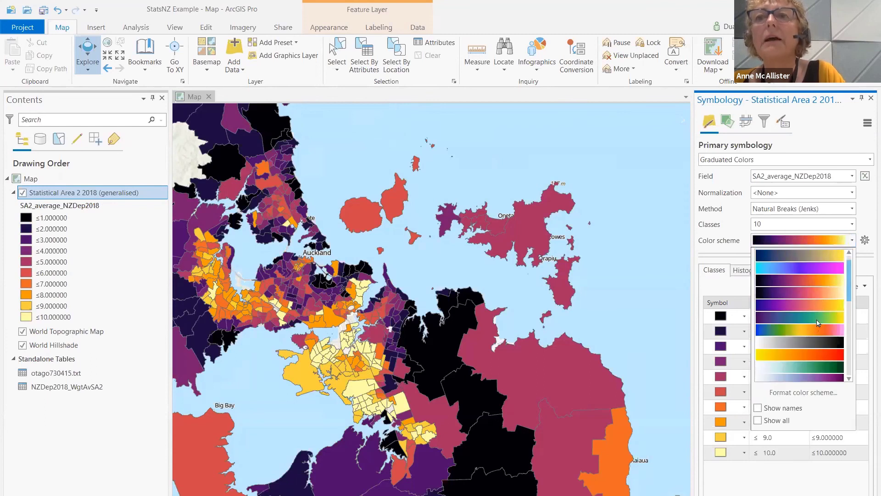
{"action": "scroll", "coordinate": [820, 317], "scroll_direction": "down", "scroll_amount": 5}
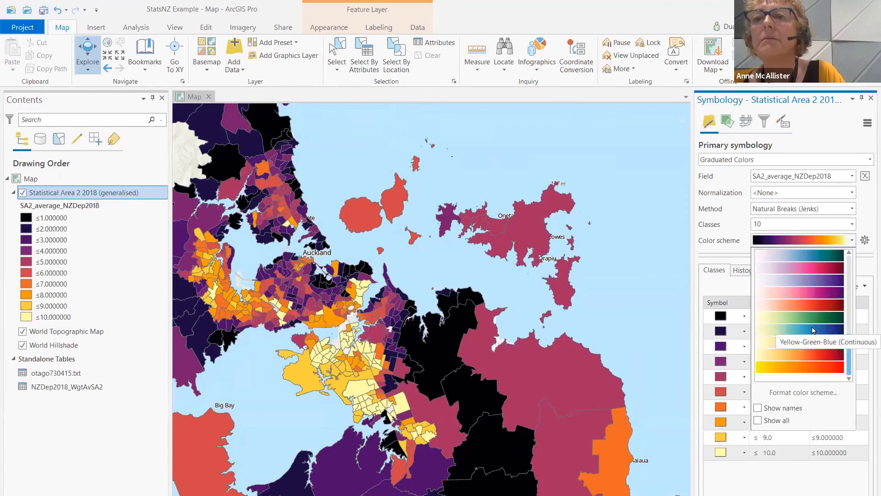
{"action": "scroll", "coordinate": [813, 321], "scroll_direction": "up", "scroll_amount": 5}
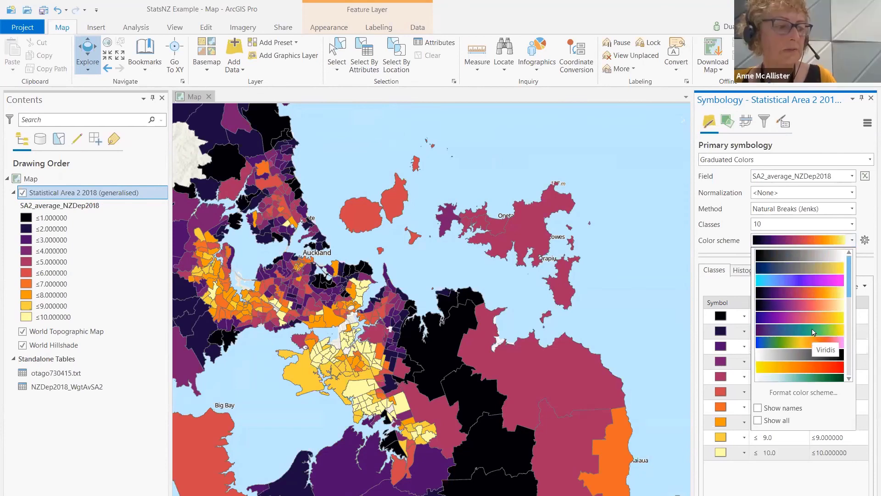
{"action": "left_click", "coordinate": [813, 332]}
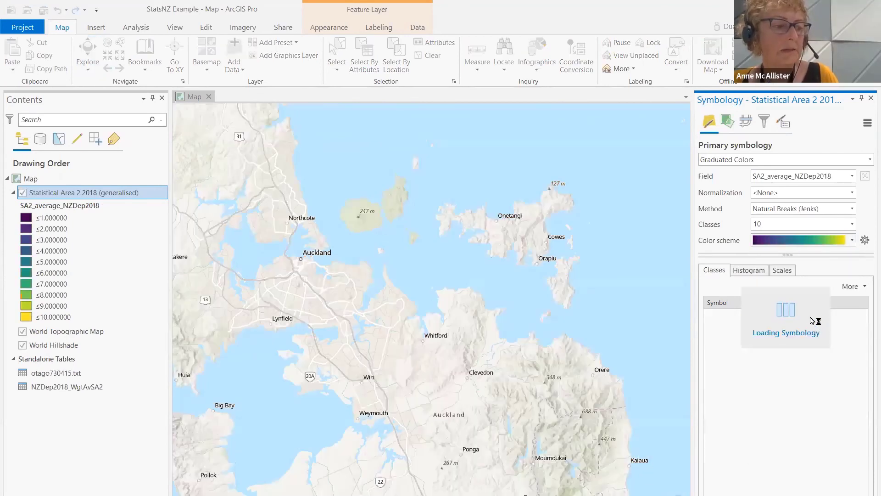
{"action": "left_click_drag", "start_coordinate": [435, 407], "coordinate": [427, 349]}
{"action": "scroll", "coordinate": [432, 305], "scroll_direction": "down", "scroll_amount": 2}
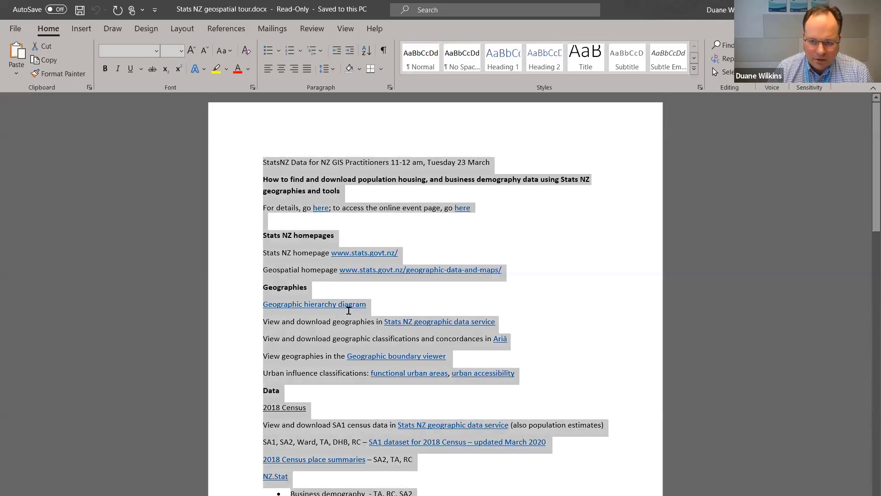
Step: Scroll to the NZ Deprivation Index table and select the 'People not living in own home' and 'People aged' cells
{"action": "left_click", "coordinate": [348, 309]}
{"action": "scroll", "coordinate": [354, 331], "scroll_direction": "down", "scroll_amount": 9}
{"action": "scroll", "coordinate": [355, 336], "scroll_direction": "down", "scroll_amount": 15}
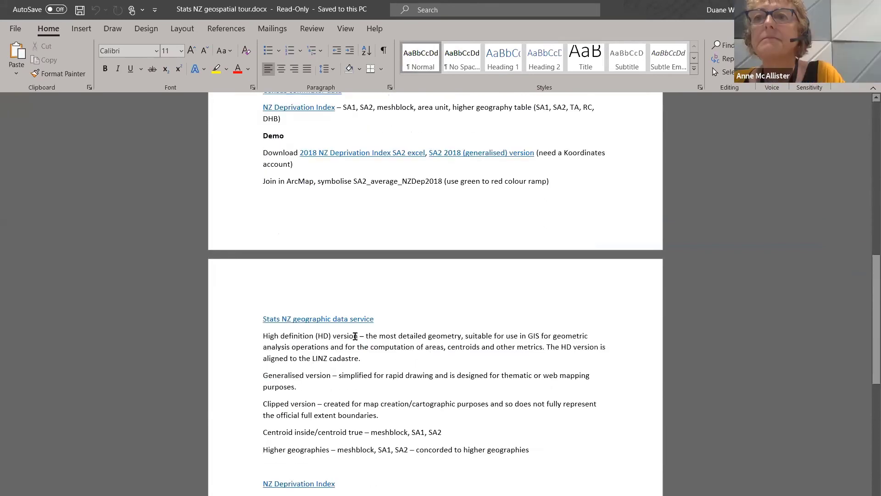
{"action": "scroll", "coordinate": [362, 349], "scroll_direction": "up", "scroll_amount": 1}
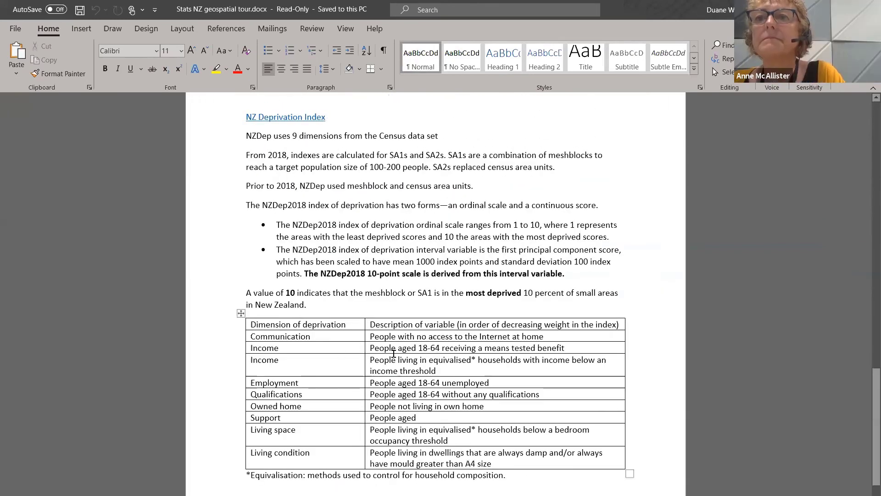
{"action": "scroll", "coordinate": [385, 355], "scroll_direction": "up", "scroll_amount": 1}
{"action": "scroll", "coordinate": [385, 355], "scroll_direction": "down", "scroll_amount": 2}
{"action": "scroll", "coordinate": [403, 316], "scroll_direction": "up", "scroll_amount": 1}
{"action": "scroll", "coordinate": [550, 137], "scroll_direction": "up", "scroll_amount": 1}
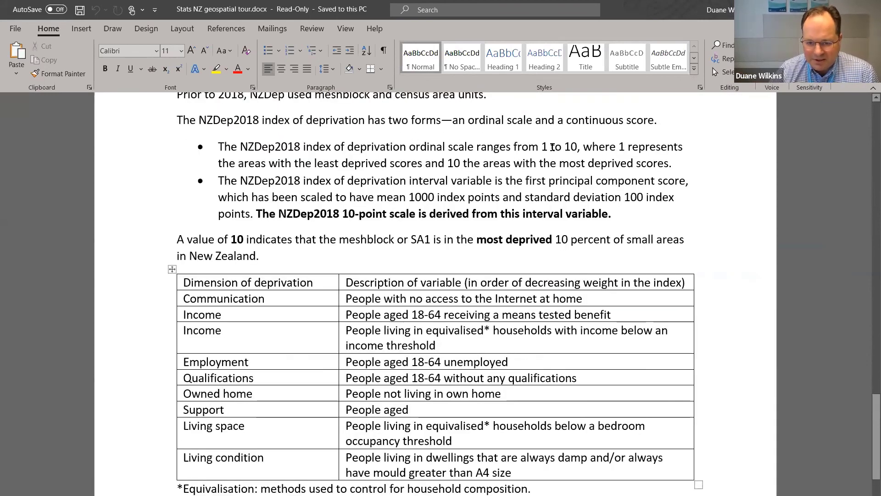
{"action": "scroll", "coordinate": [550, 138], "scroll_direction": "down", "scroll_amount": 3}
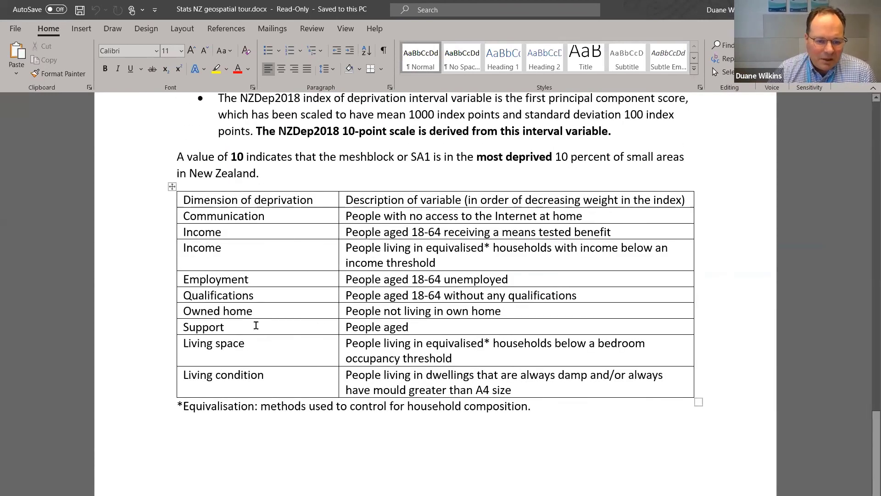
{"action": "left_click_drag", "start_coordinate": [402, 317], "coordinate": [561, 309]}
{"action": "left_click", "coordinate": [385, 323]}
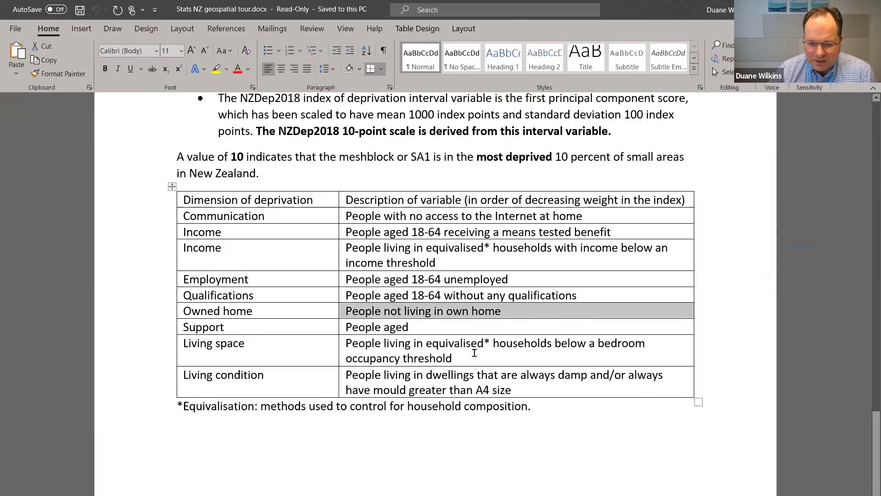